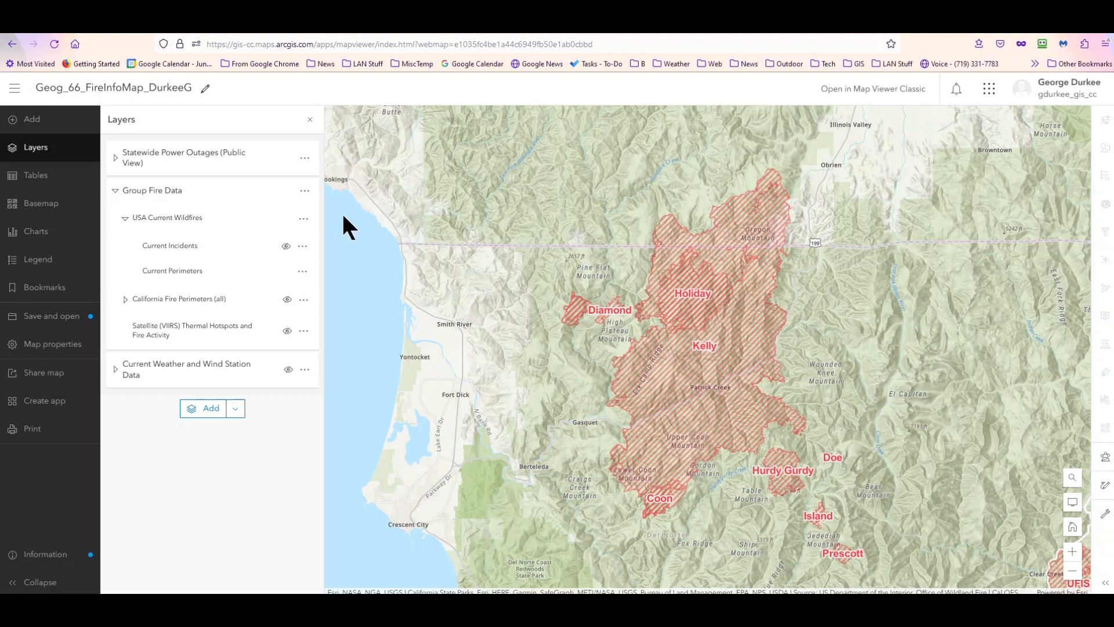
# Set the Current Perimeters label expression to $feature["IncidentName"] + " FIRE ", test-run it and apply it
pyautogui.click(182, 274)
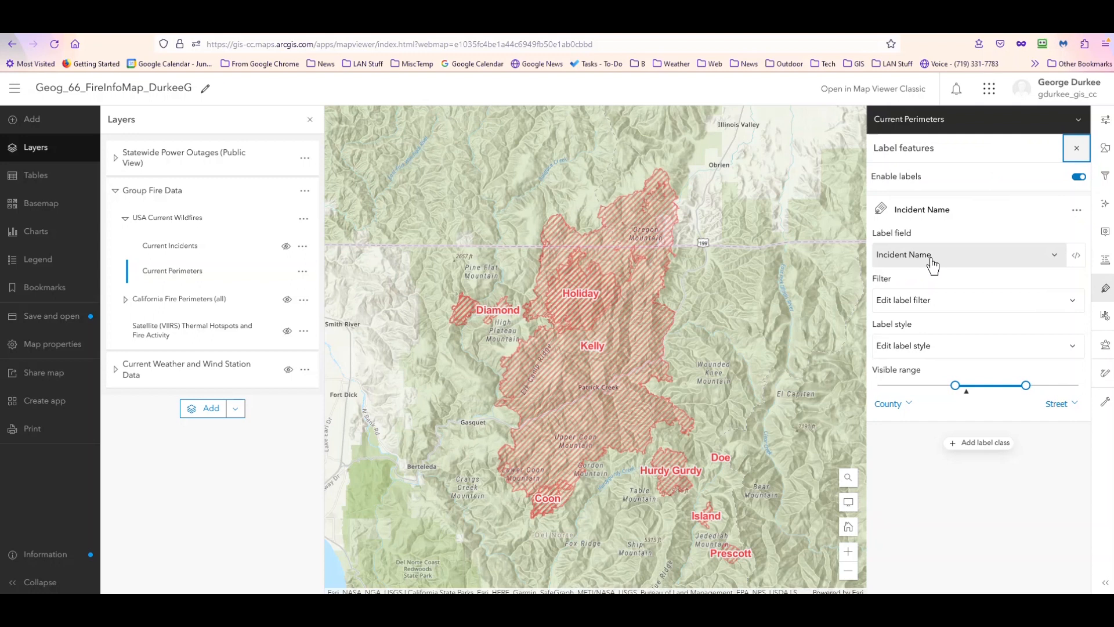
pyautogui.click(1076, 257)
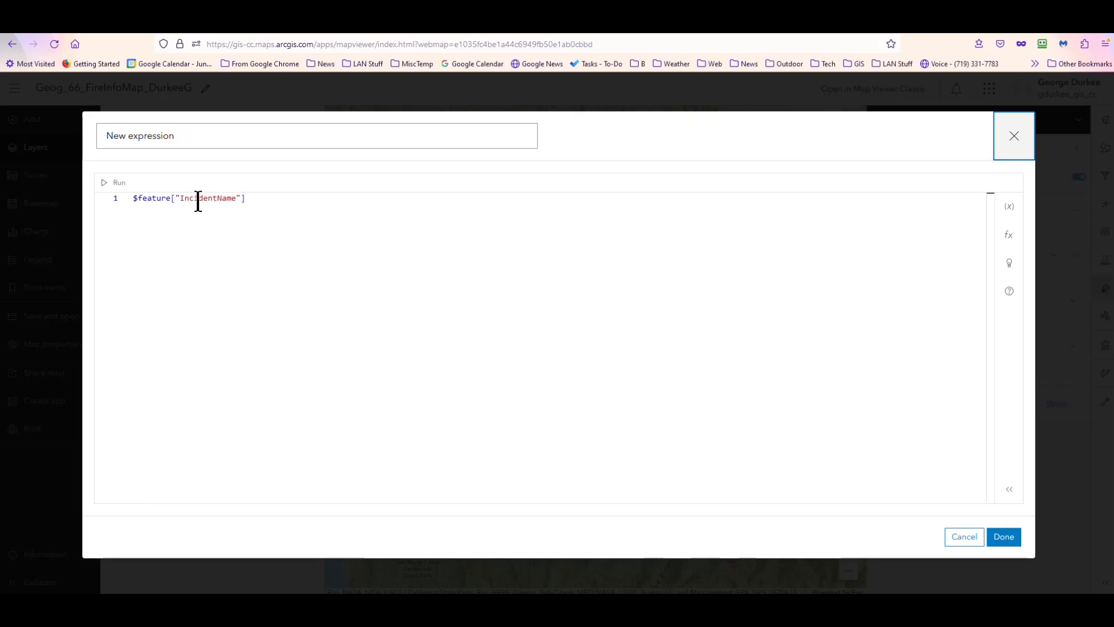
pyautogui.click(257, 201)
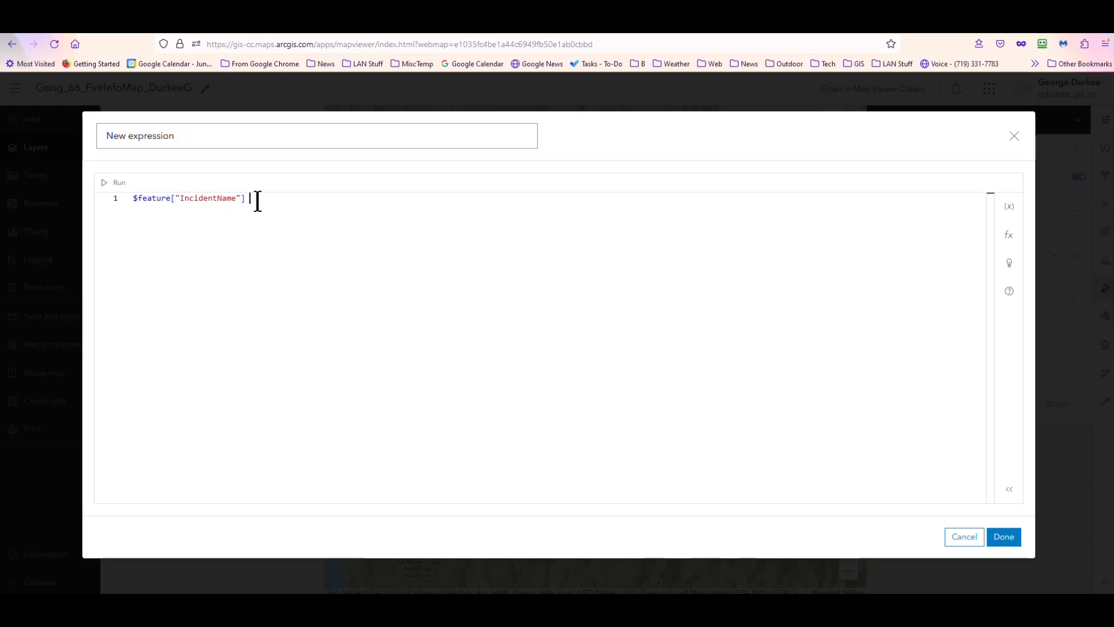
pyautogui.write('+')
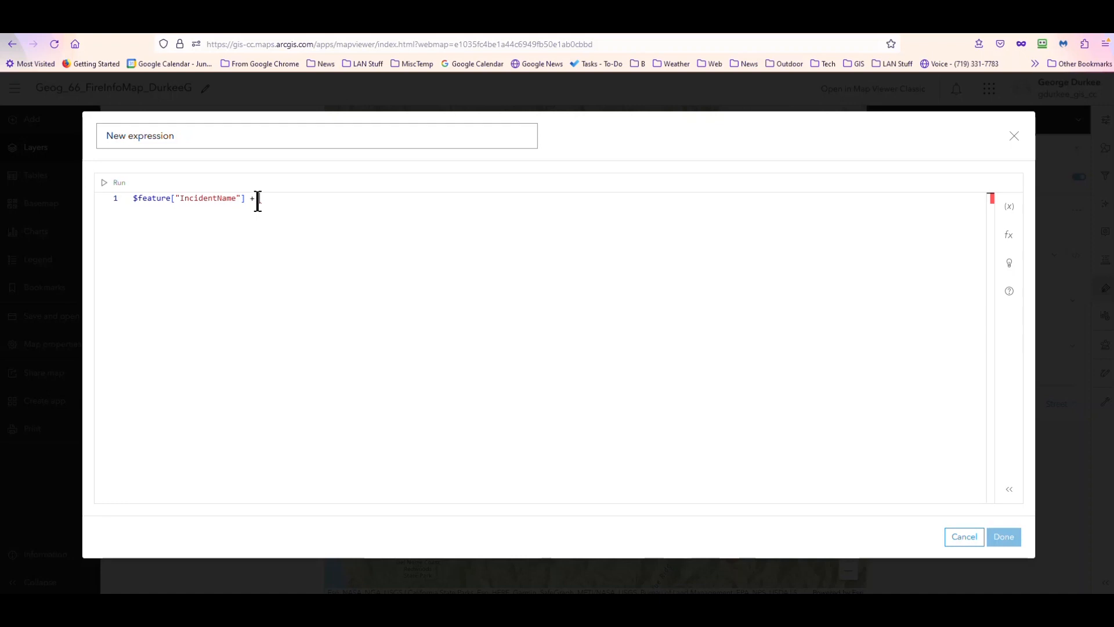
pyautogui.write(' " "')
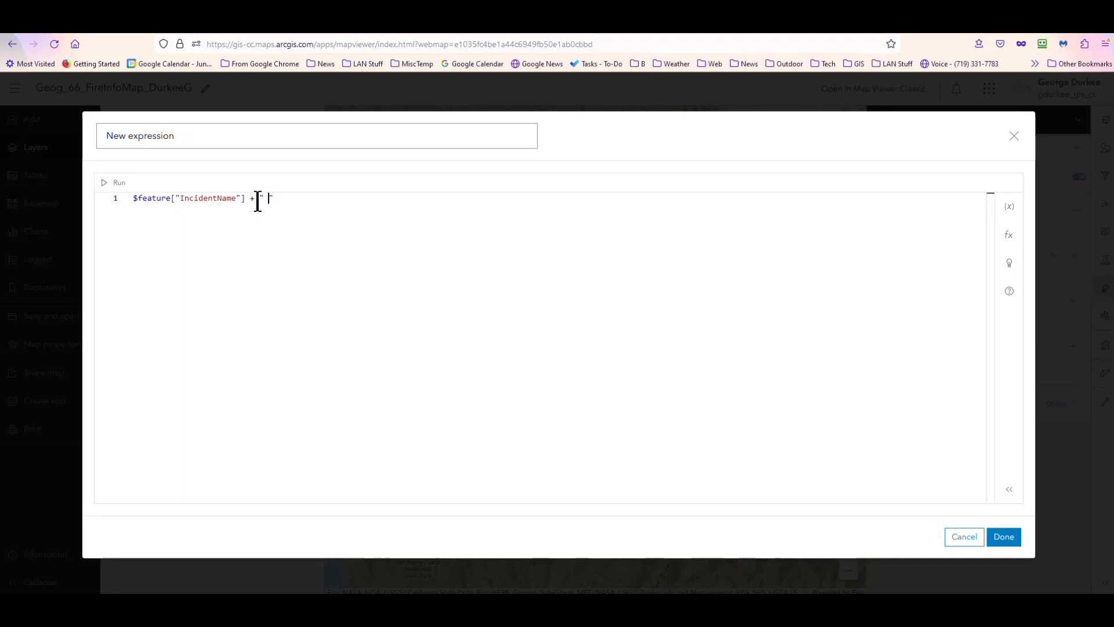
pyautogui.write(' FIRE')
pyautogui.click(118, 183)
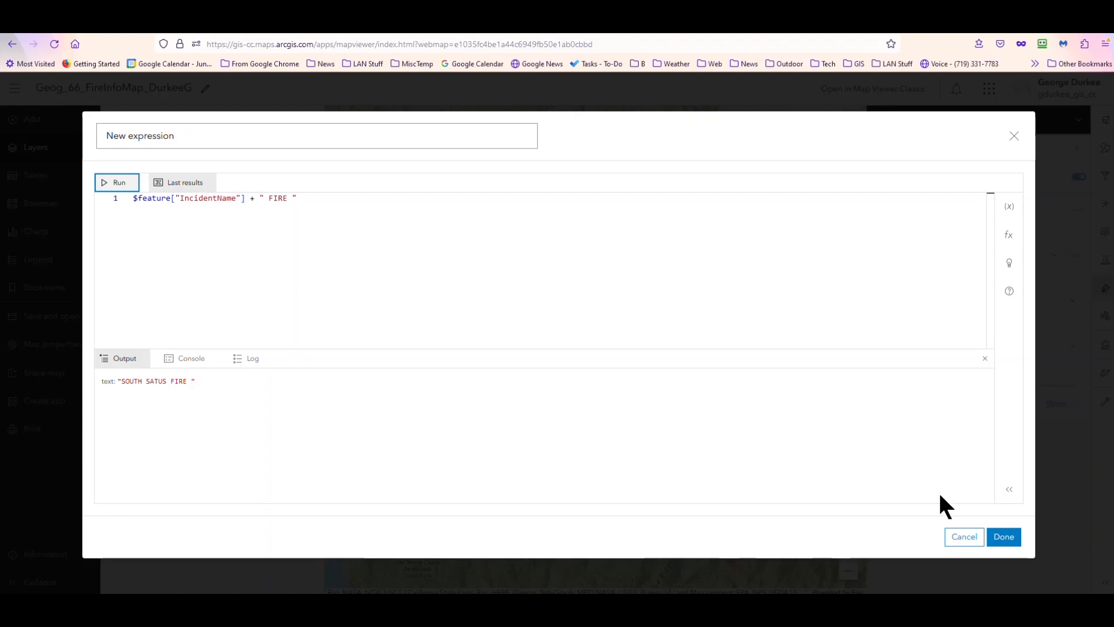
pyautogui.click(1008, 536)
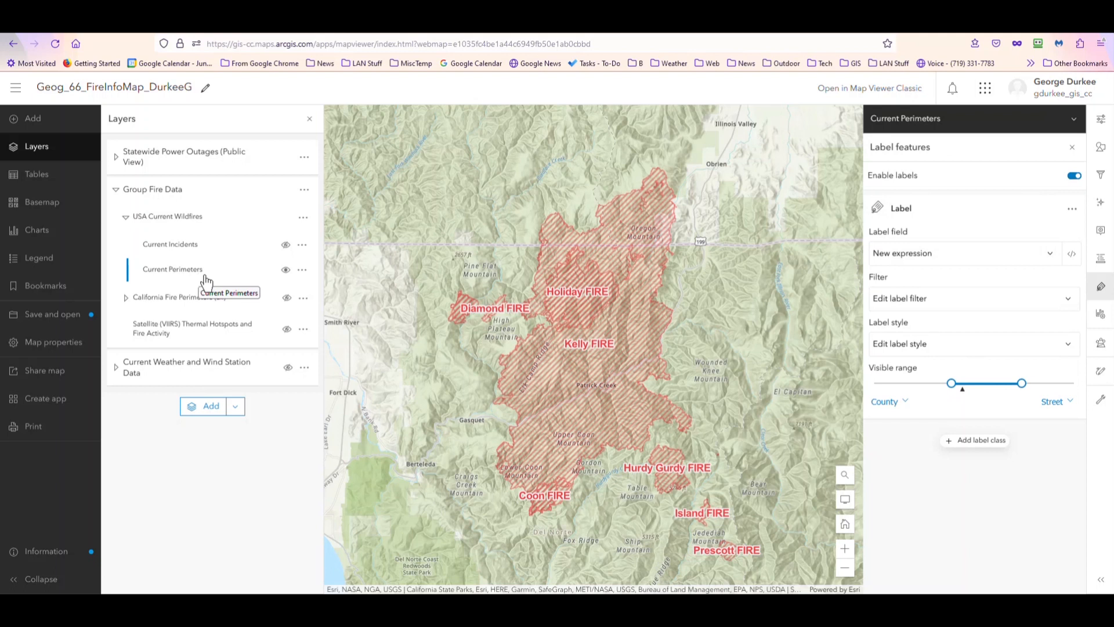
# Open the attribute table of the Current Perimeters layer and sort it by Calculated Acres in descending order
pyautogui.click(302, 271)
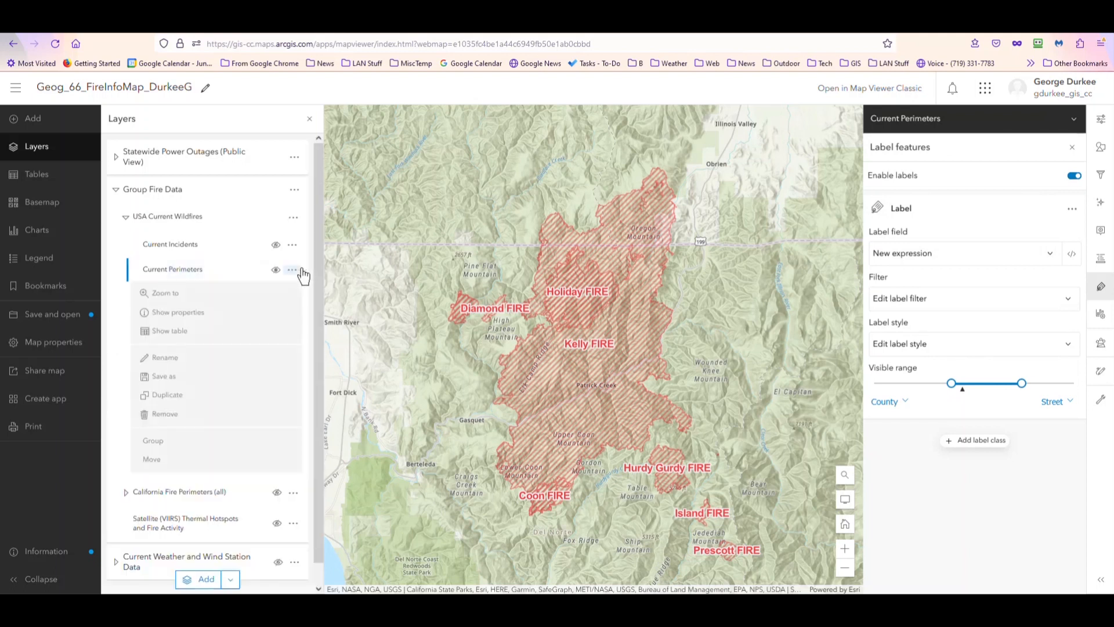
pyautogui.click(163, 332)
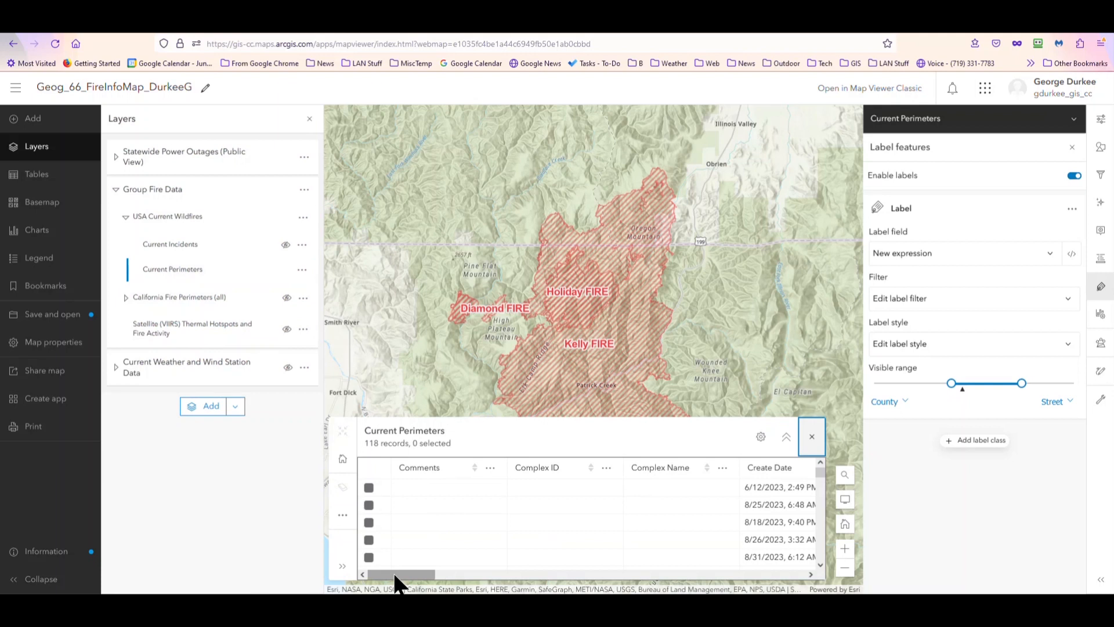
pyautogui.moveTo(396, 579); pyautogui.dragTo(443, 579)
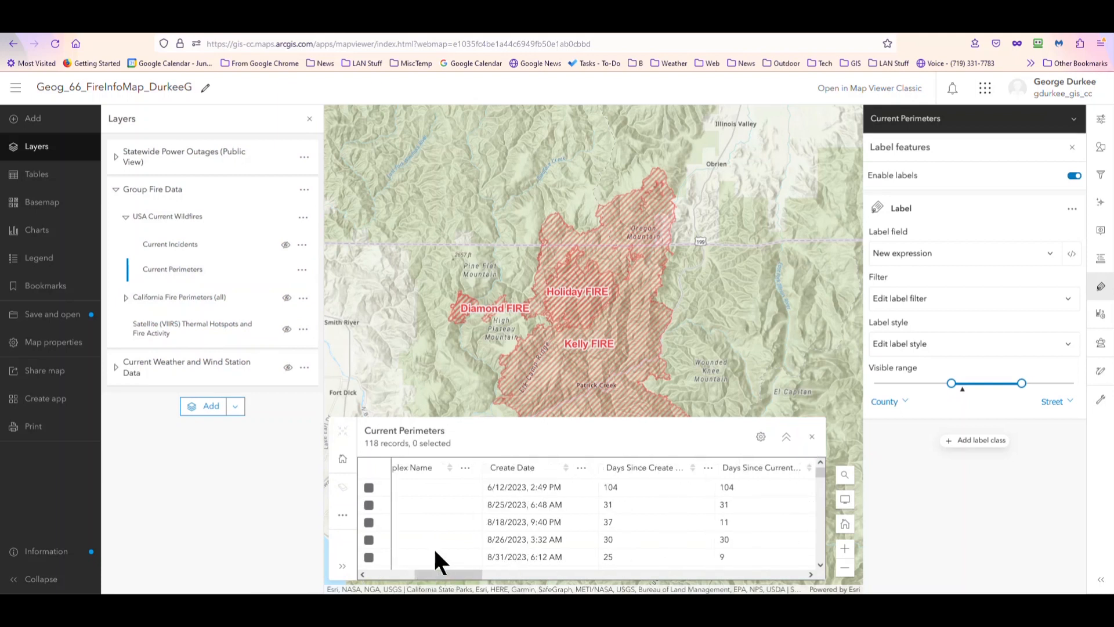
pyautogui.moveTo(442, 580); pyautogui.dragTo(566, 580)
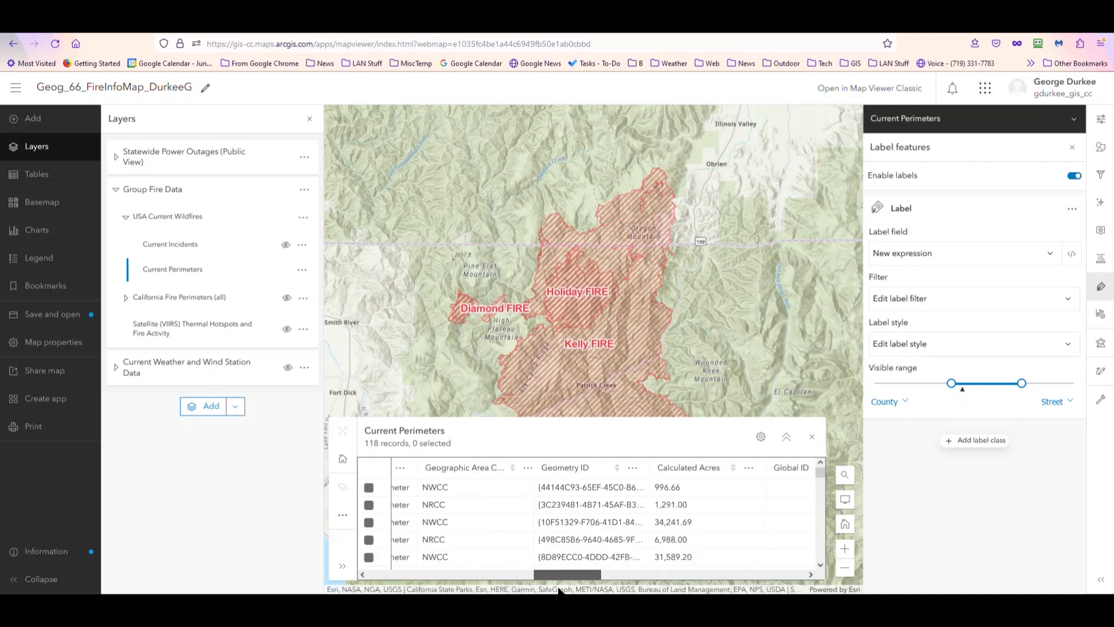
pyautogui.click(673, 477)
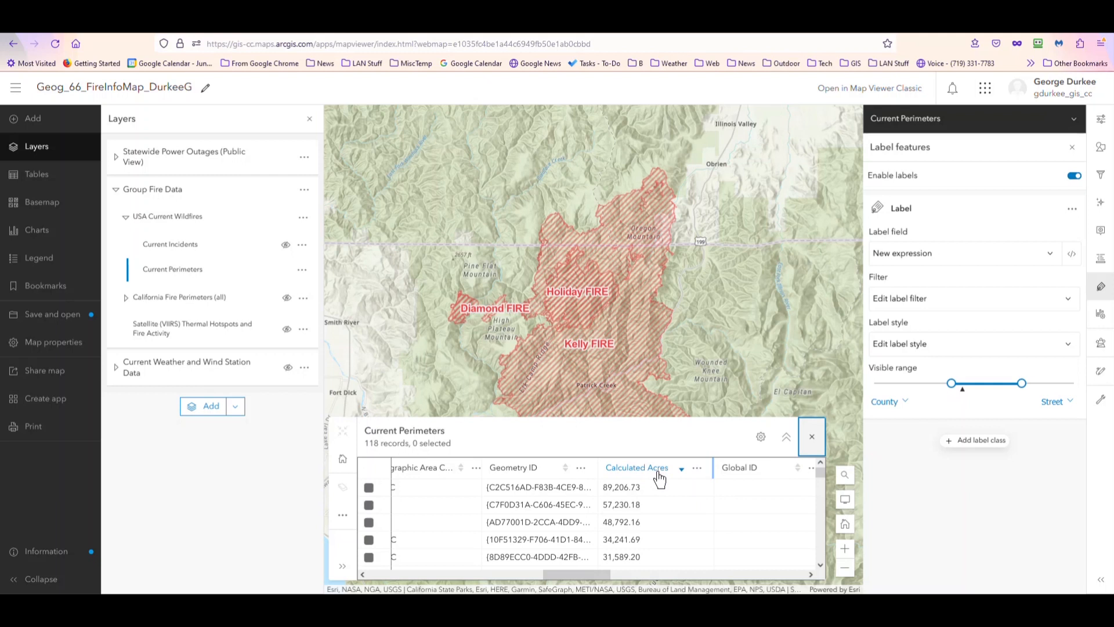
# View the field information of the Calculated Acres column to check its underlying field name
pyautogui.click(696, 470)
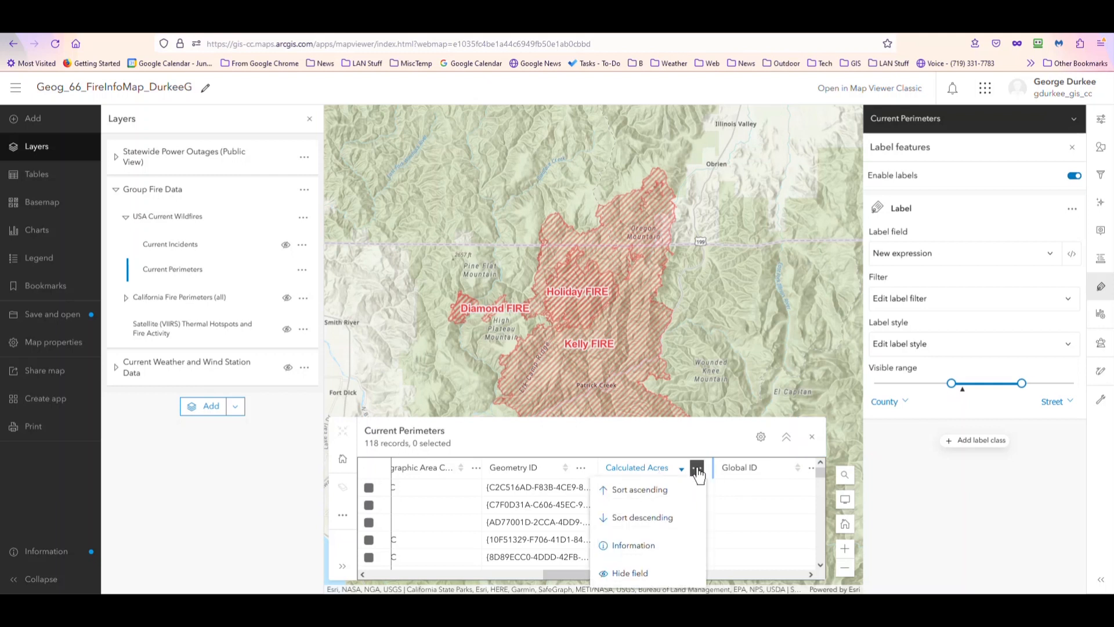
pyautogui.click(643, 548)
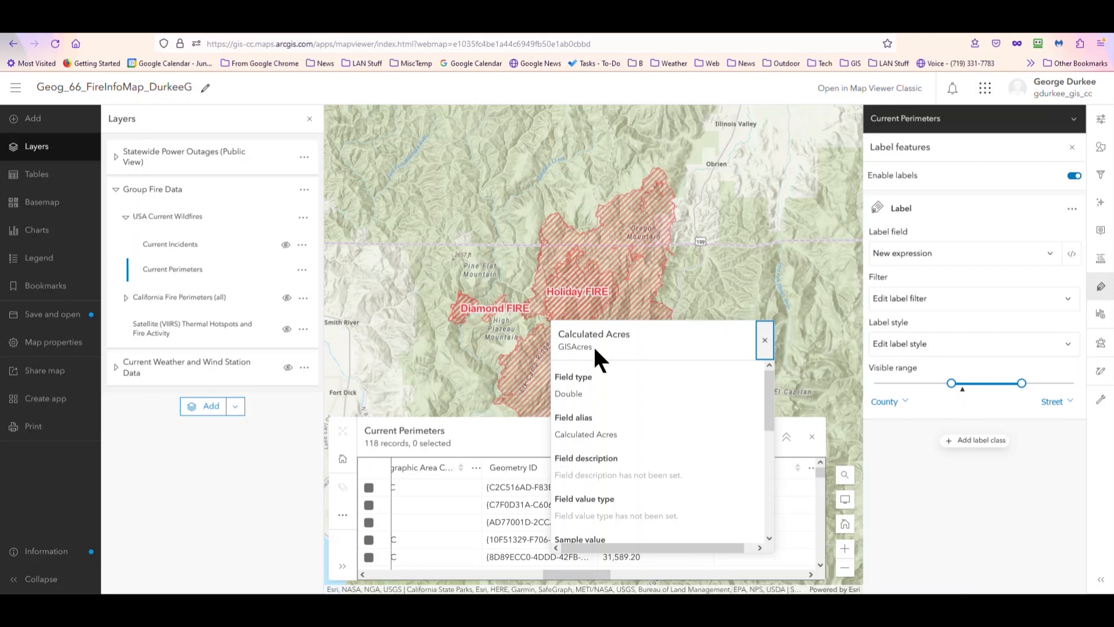
pyautogui.click(765, 340)
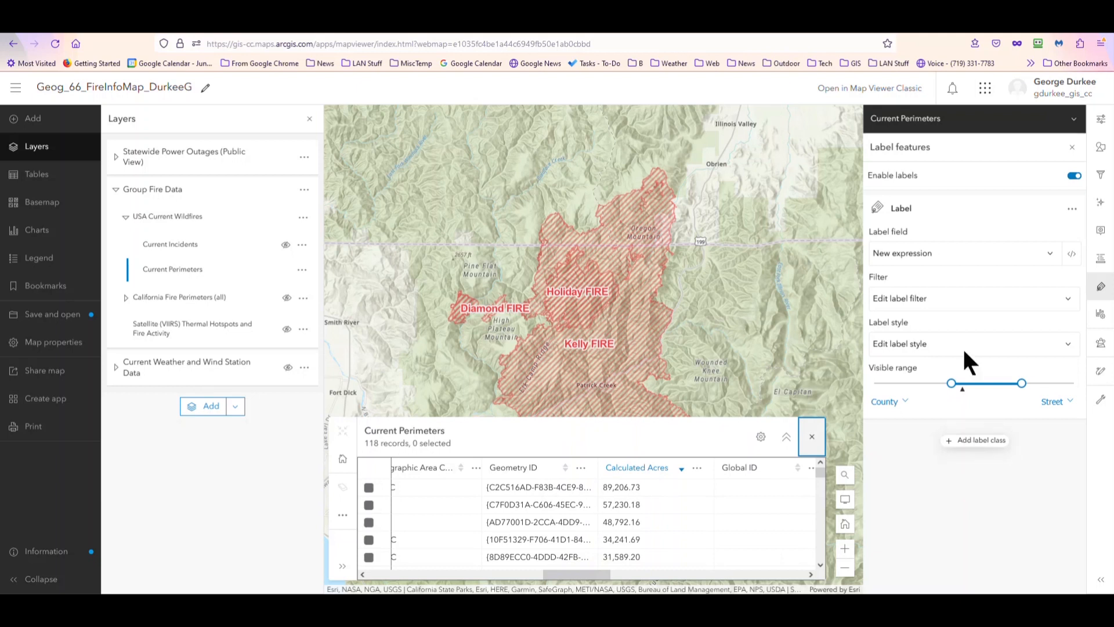
# Reopen the Current Perimeters label expression and append + $feature["GISAcres"] after the " FIRE " text
pyautogui.click(1071, 256)
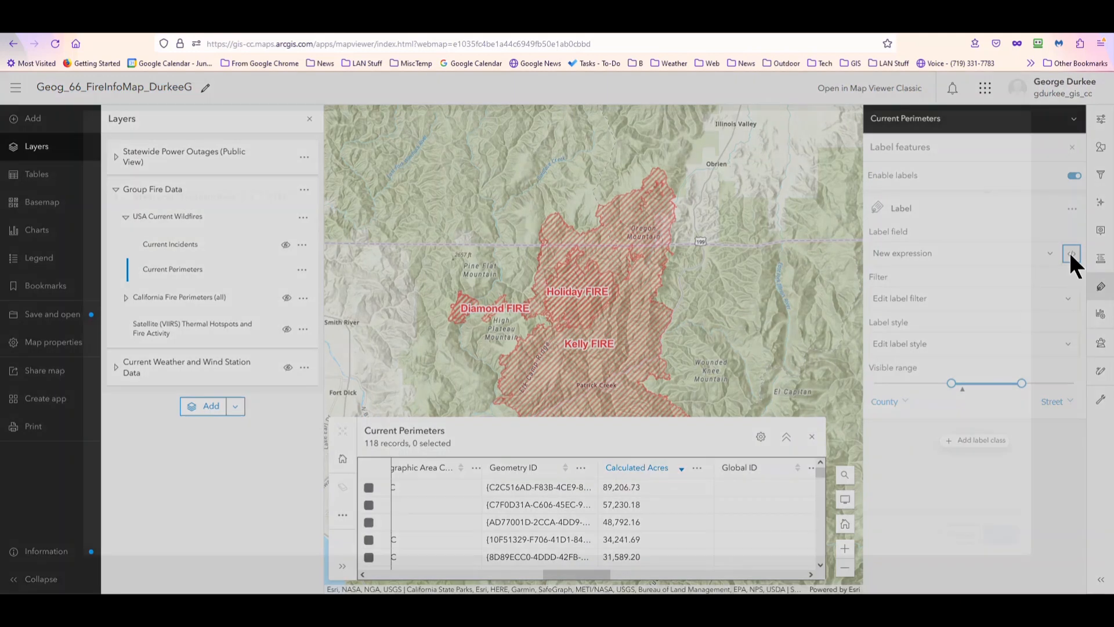
pyautogui.click(326, 202)
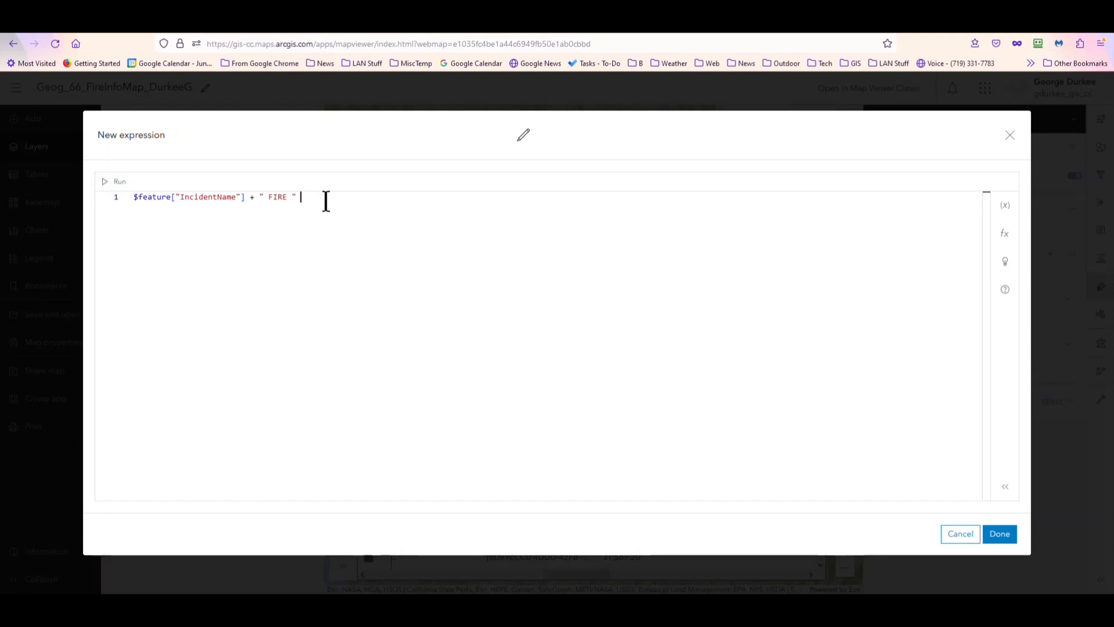
pyautogui.write('+')
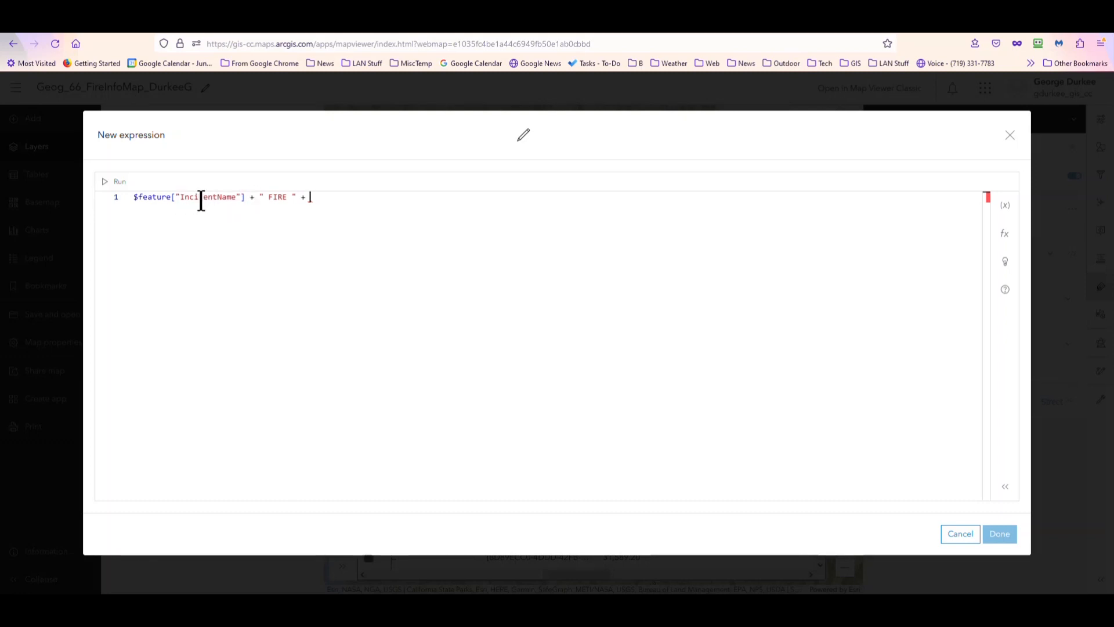
pyautogui.write('$')
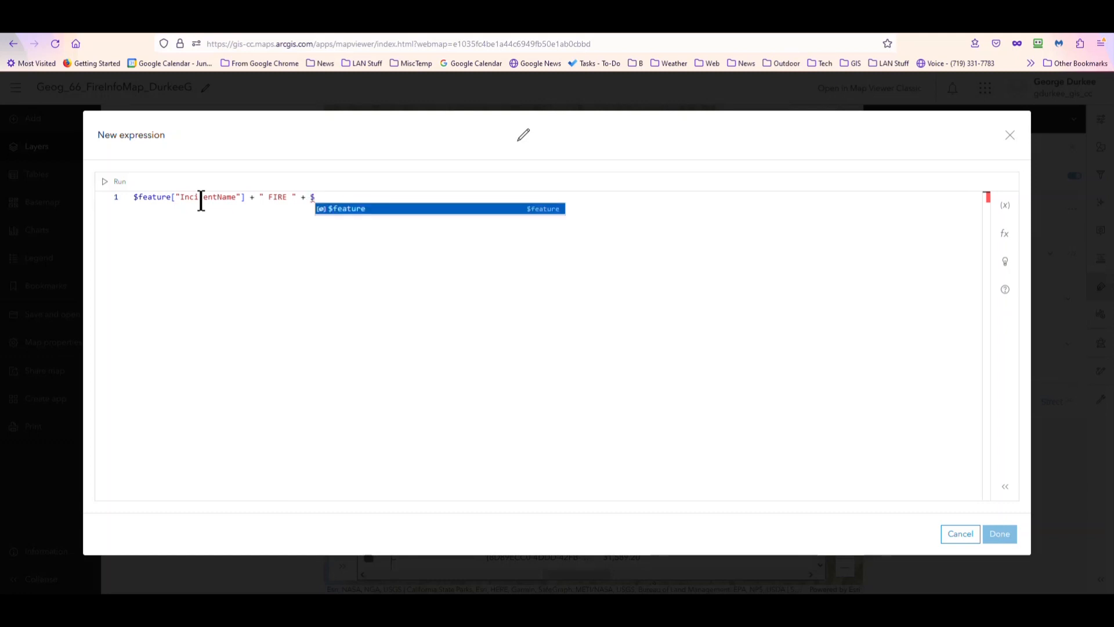
pyautogui.click(369, 210)
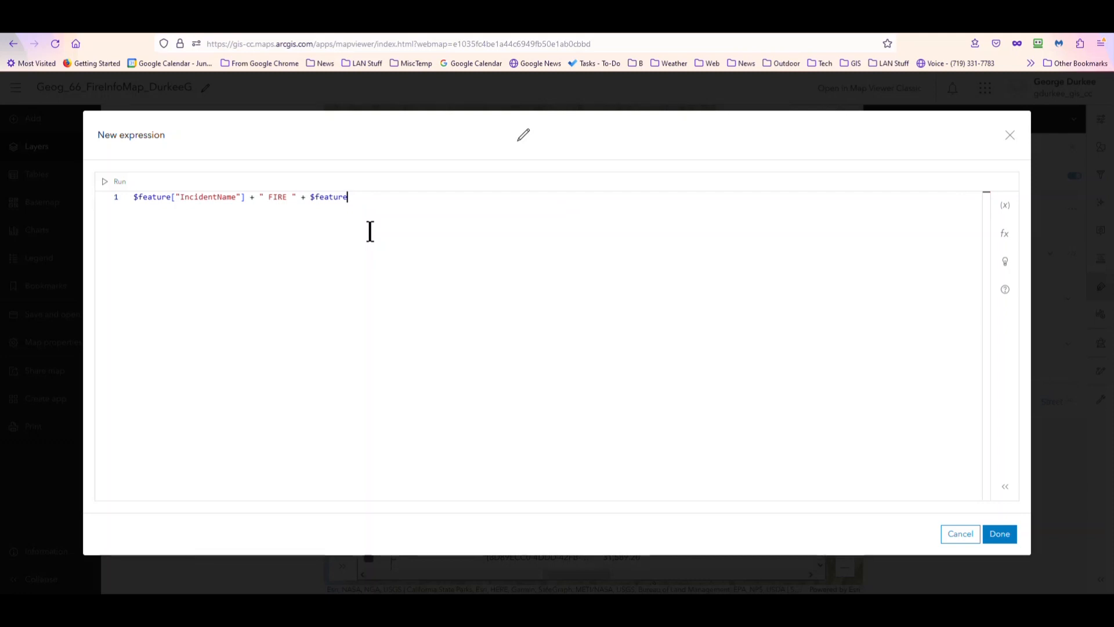
pyautogui.write('(')
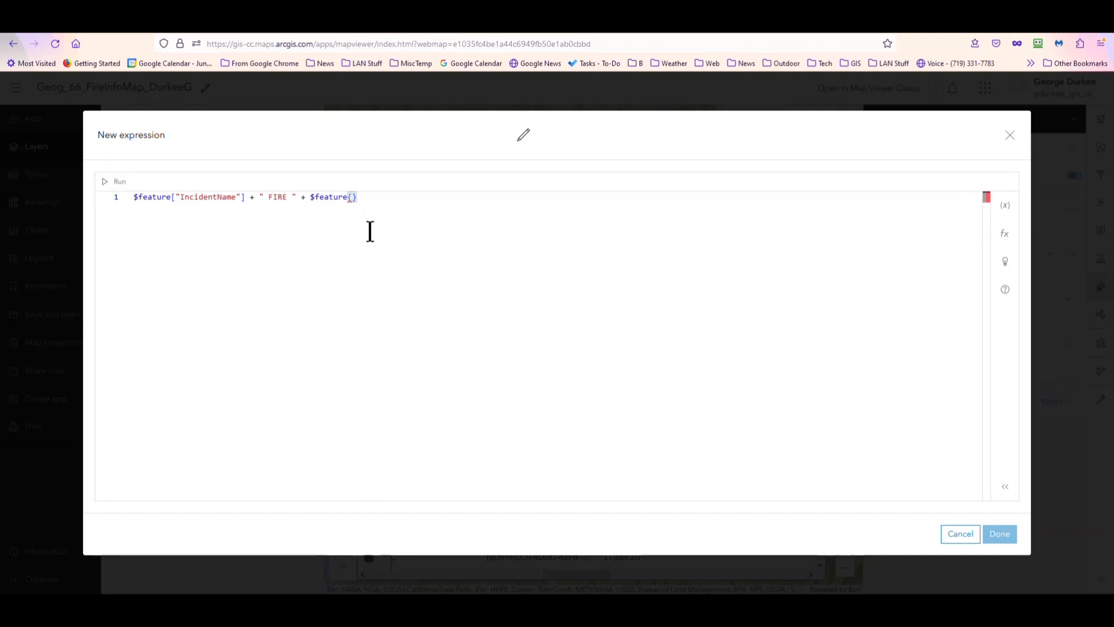
pyautogui.press('BackSpace')
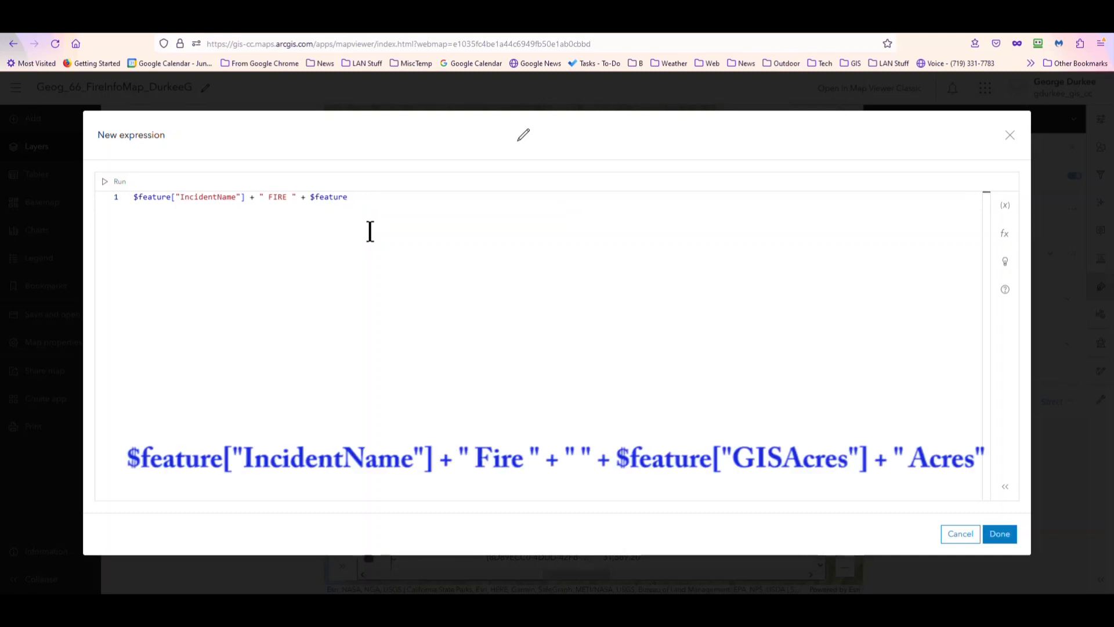
pyautogui.write('[')
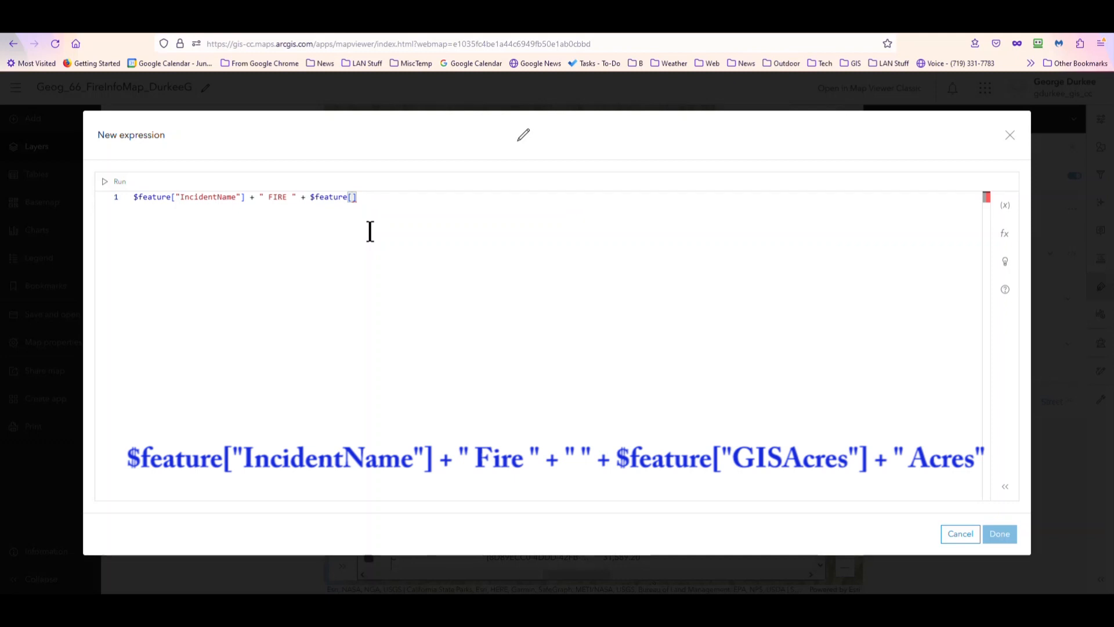
pyautogui.write('GI')
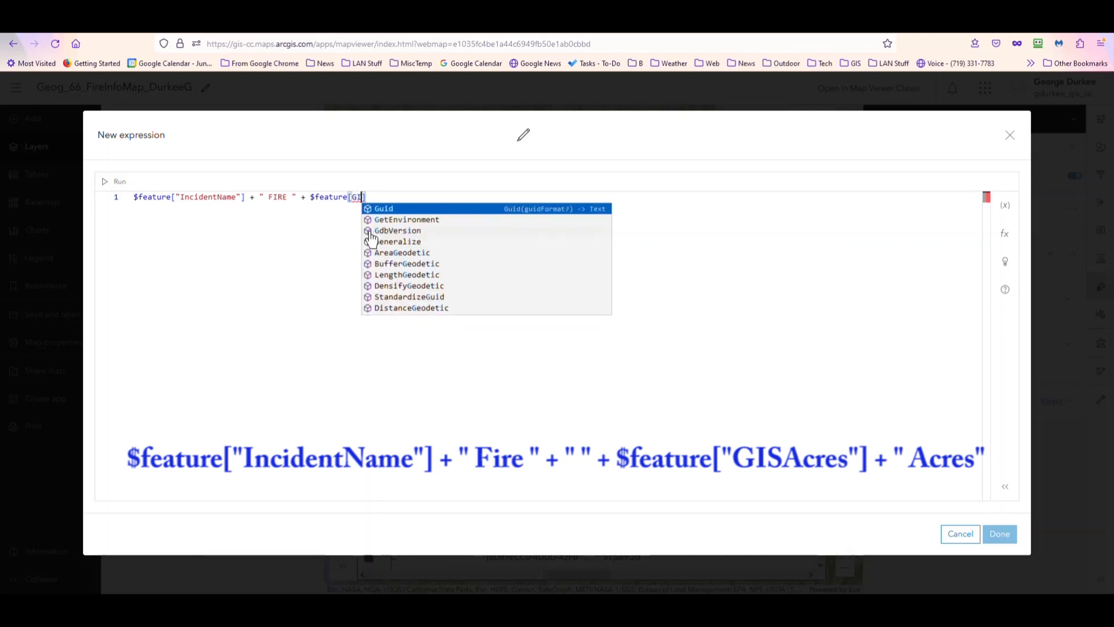
pyautogui.press('BackSpace')
pyautogui.press('BackSpace')
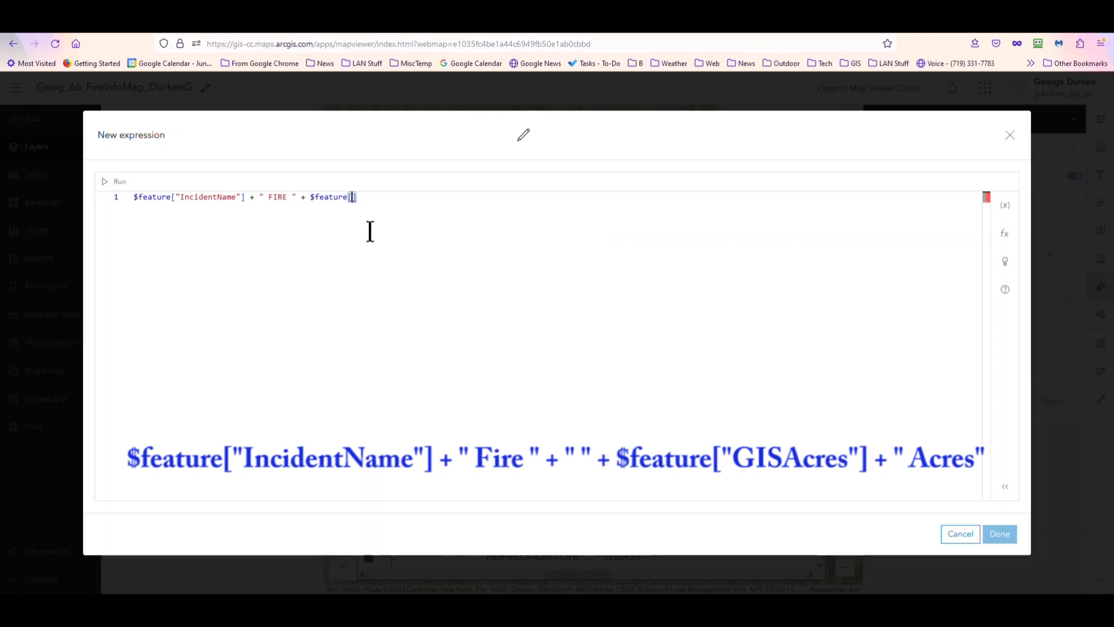
pyautogui.write('"')
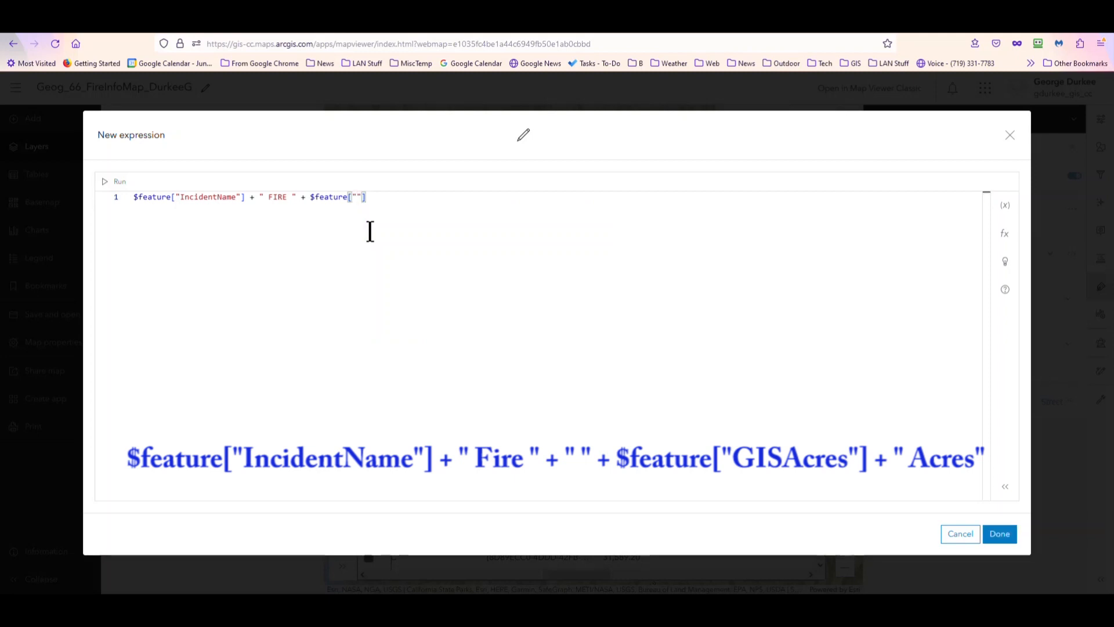
pyautogui.write('GISAcres')
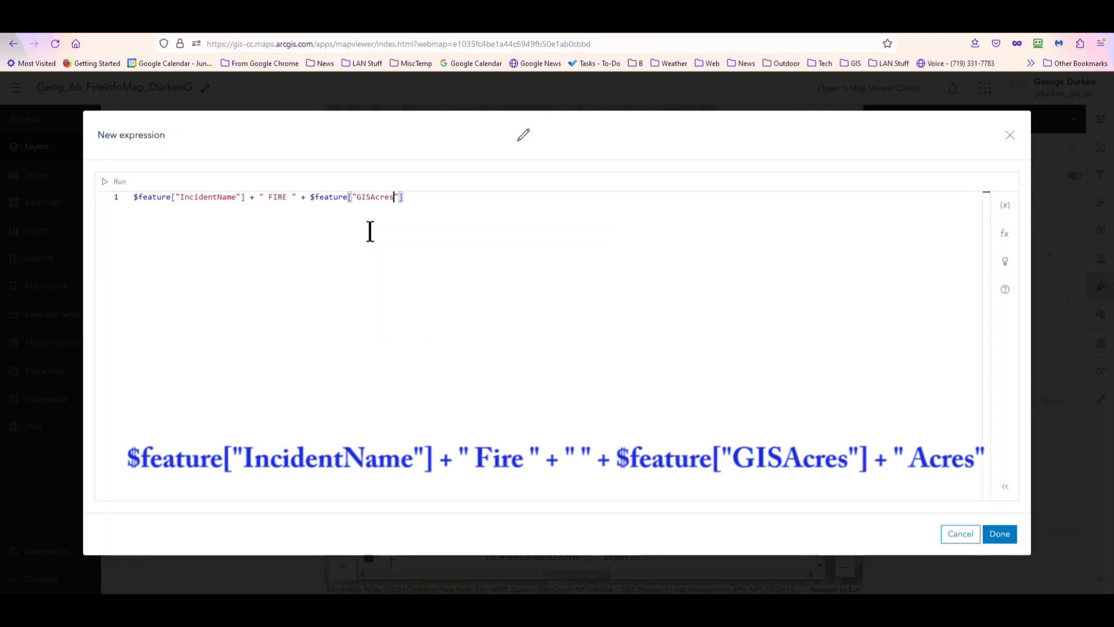
# Append + " Acres" to the end of the label expression and test-run it
pyautogui.click(423, 198)
pyautogui.write('+')
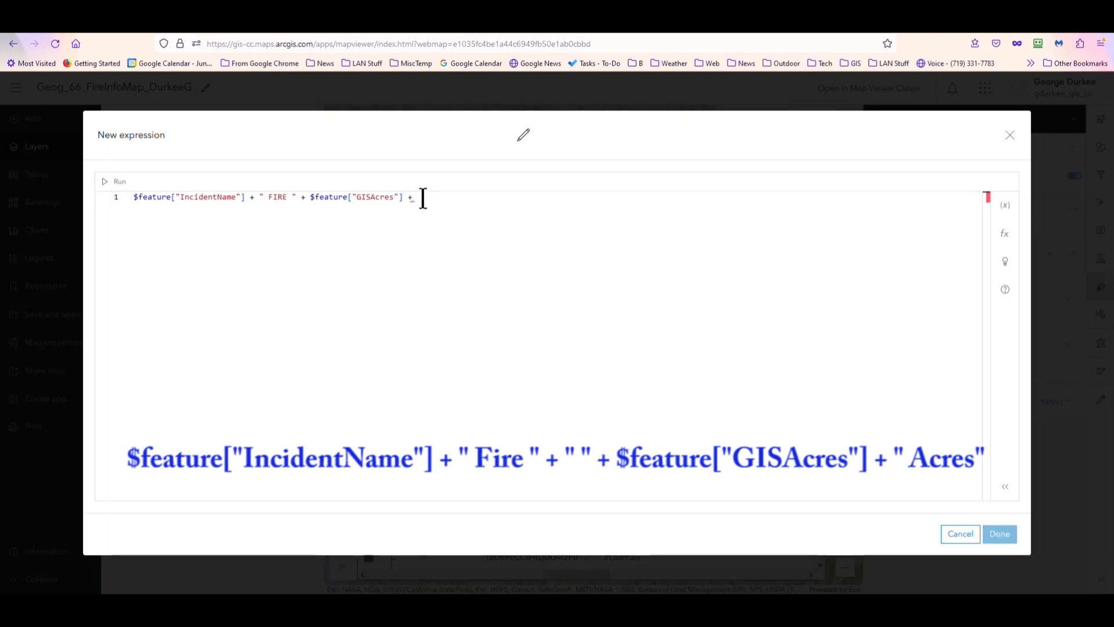
pyautogui.write(' "')
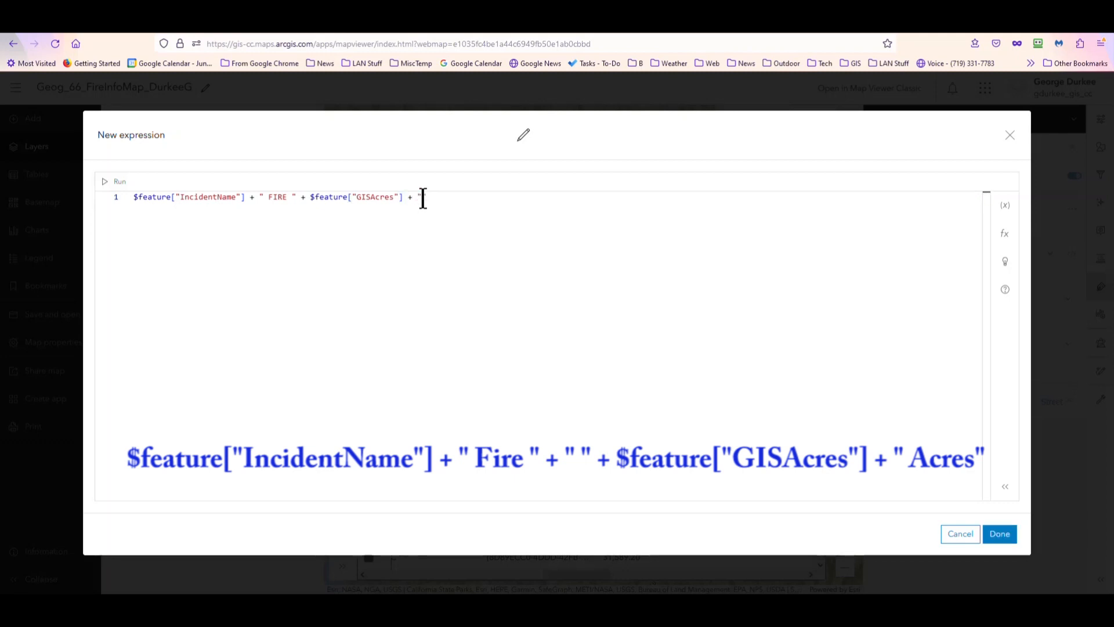
pyautogui.write(' Acres')
pyautogui.click(119, 183)
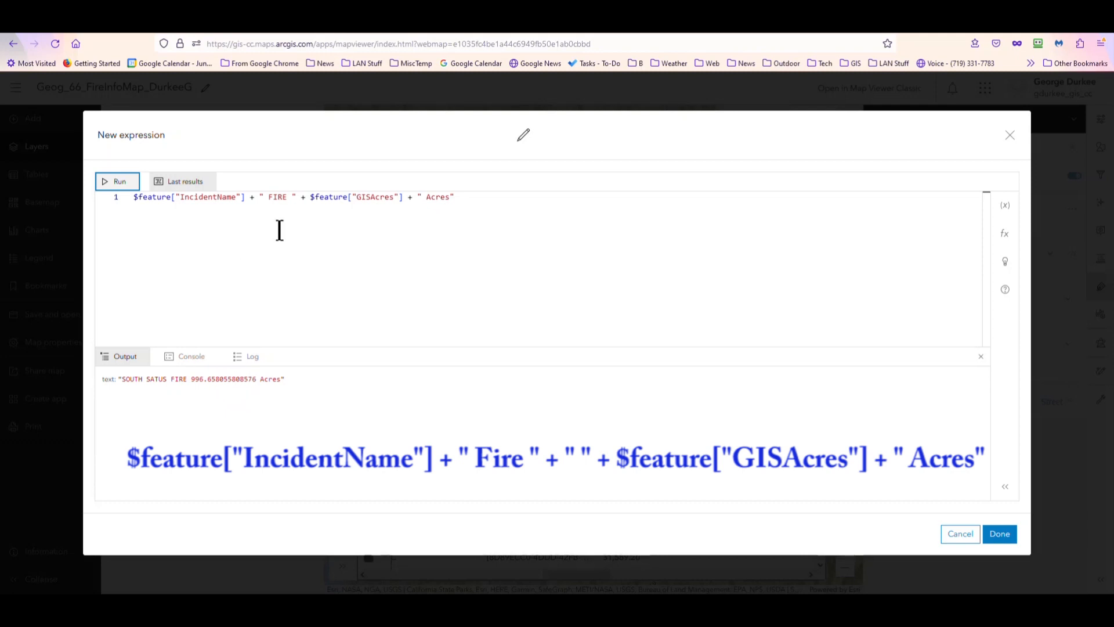
# Change FIRE to Fire in the label expression, apply it to the map and close the attribute table
pyautogui.doubleClick(287, 197)
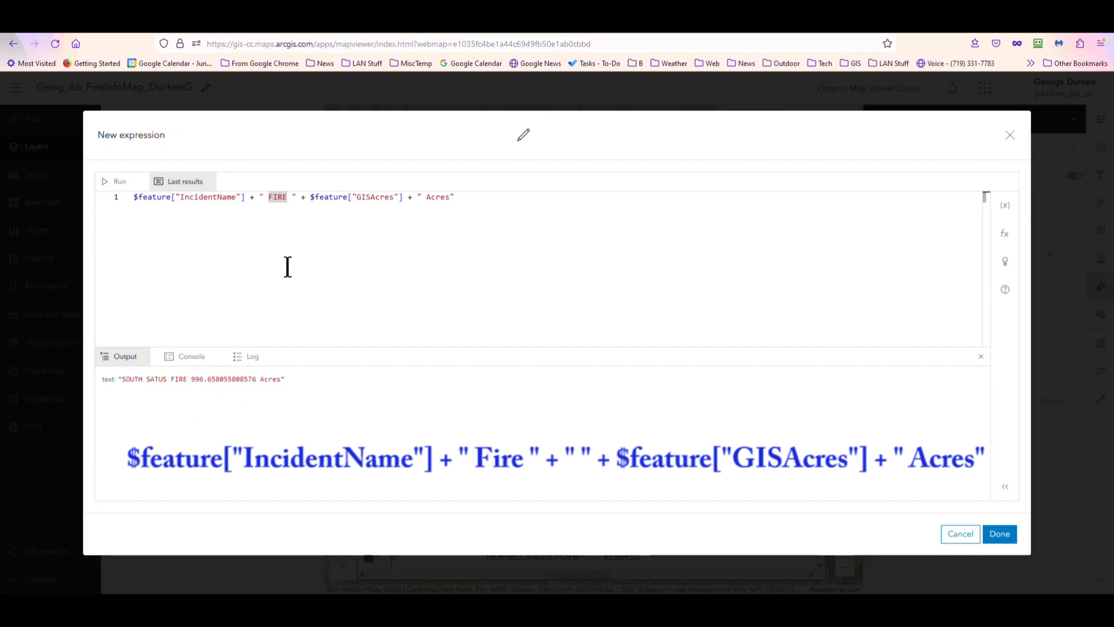
pyautogui.press('Right')
pyautogui.press('BackSpace')
pyautogui.press('BackSpace')
pyautogui.press('BackSpace')
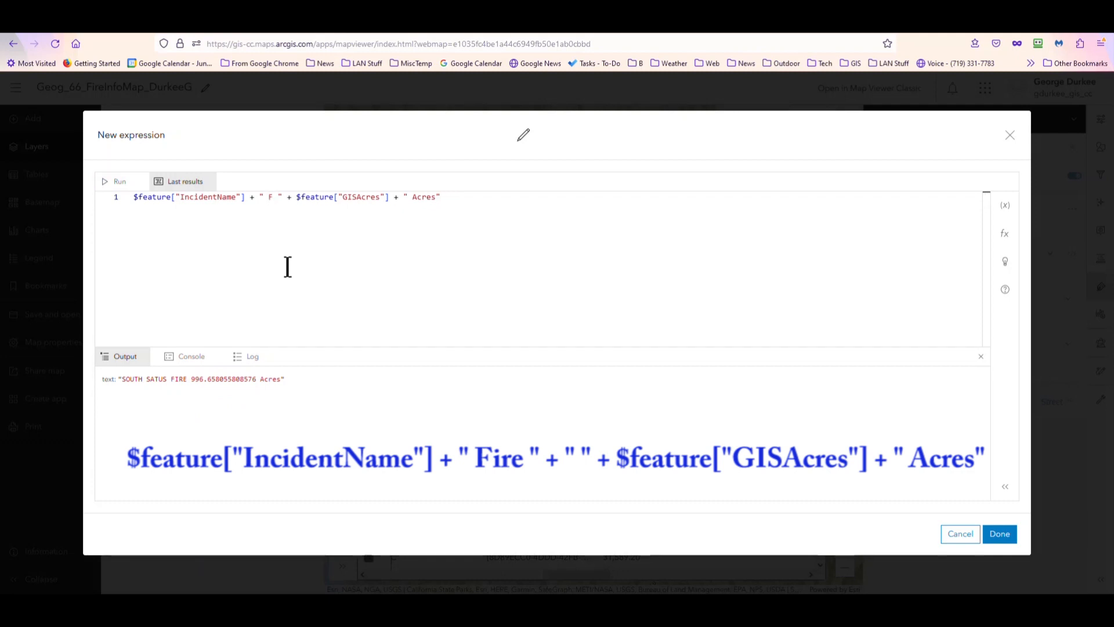
pyautogui.write('ire')
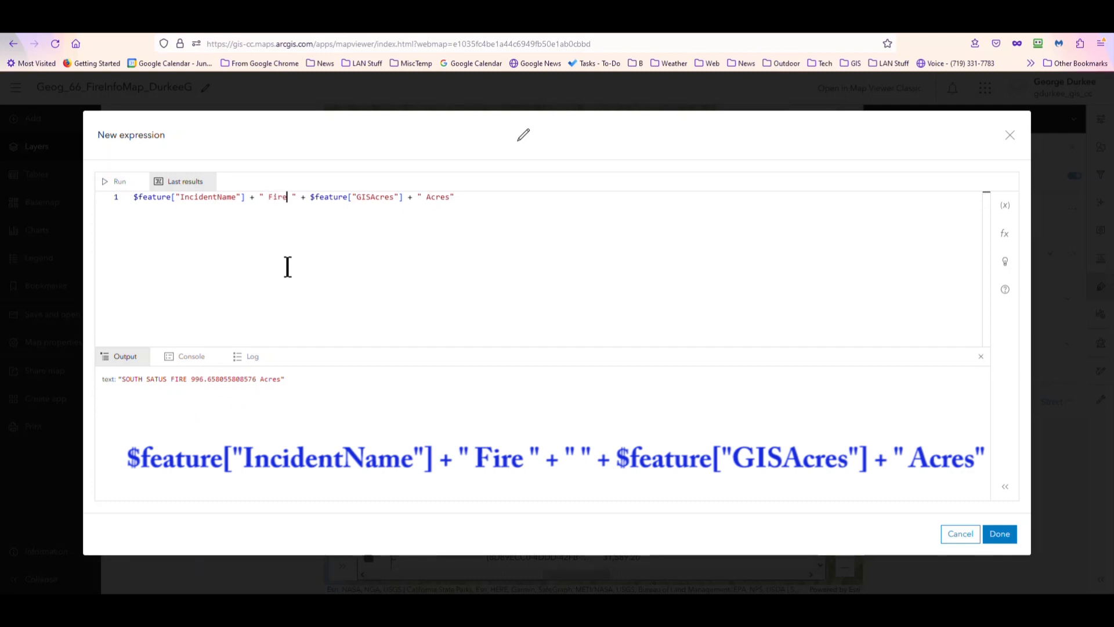
pyautogui.click(1005, 536)
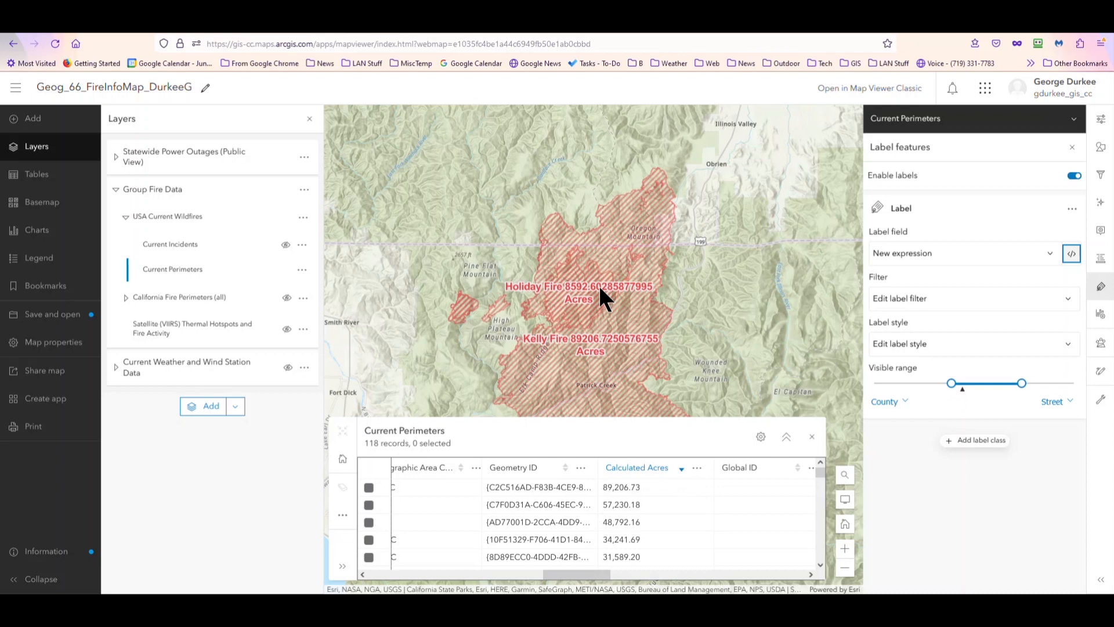
pyautogui.click(811, 437)
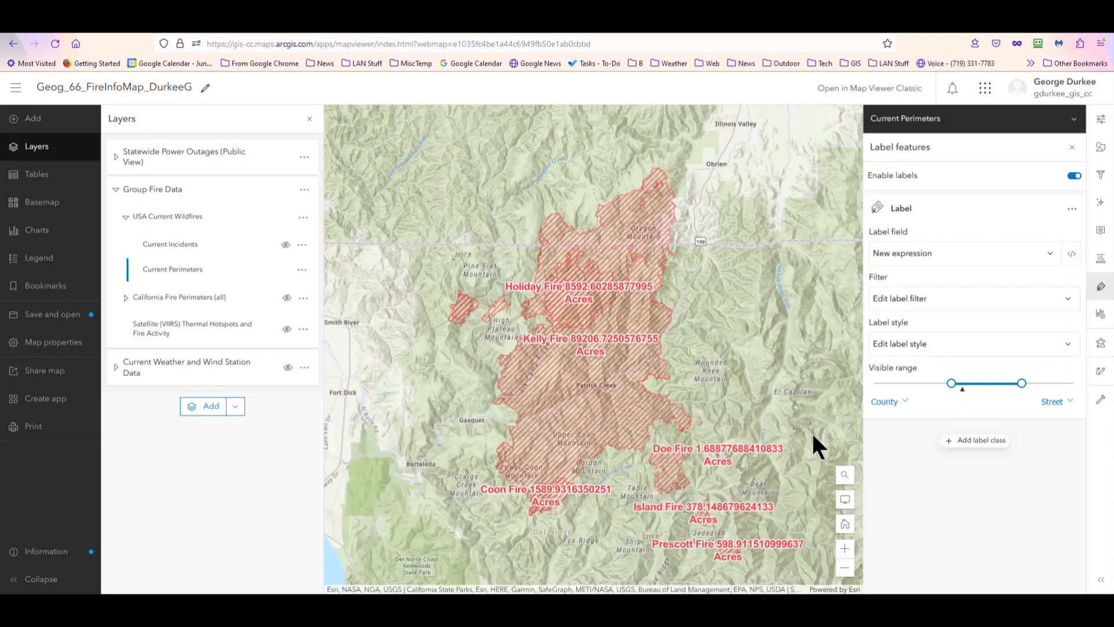
# Reopen the Current Perimeters label expression, insert " " + before $feature["GISAcres"] and test-run it
pyautogui.click(1071, 253)
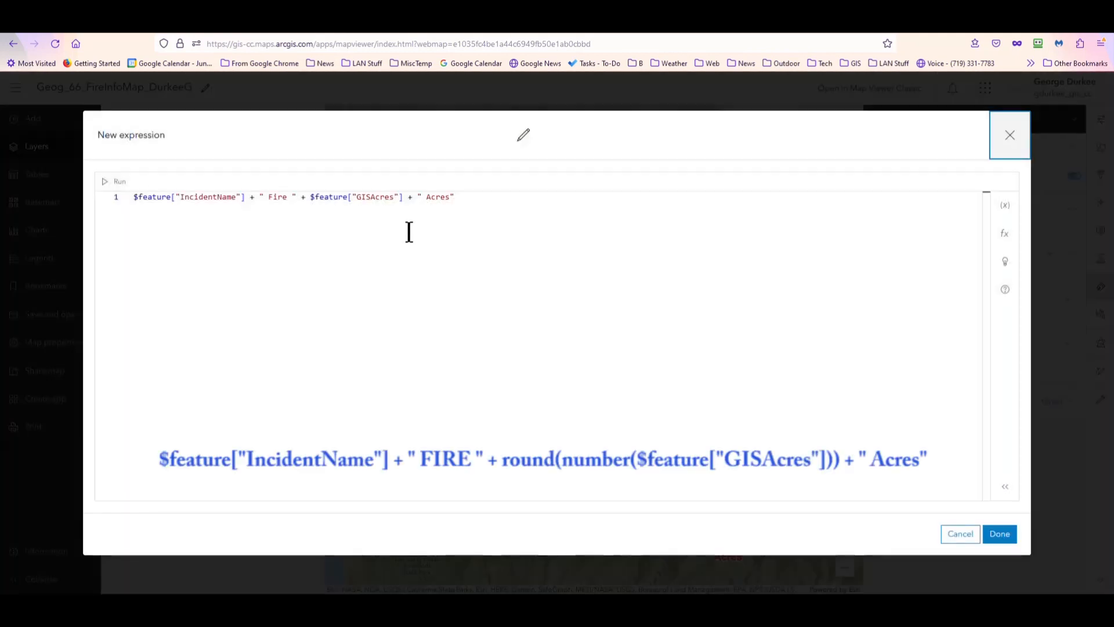
pyautogui.click(307, 198)
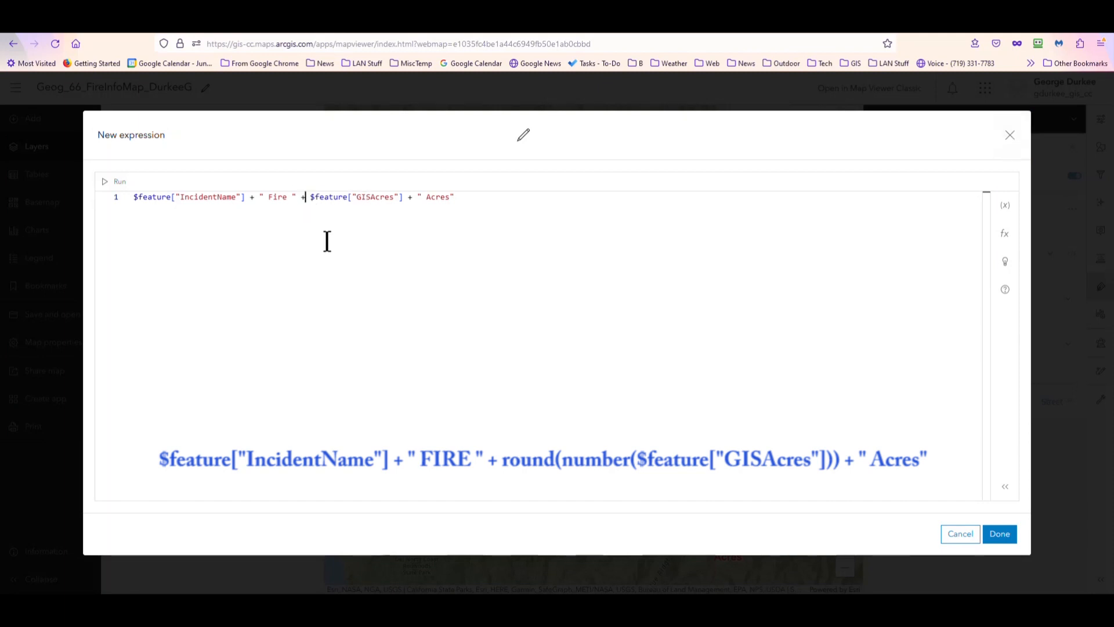
pyautogui.write('" + "')
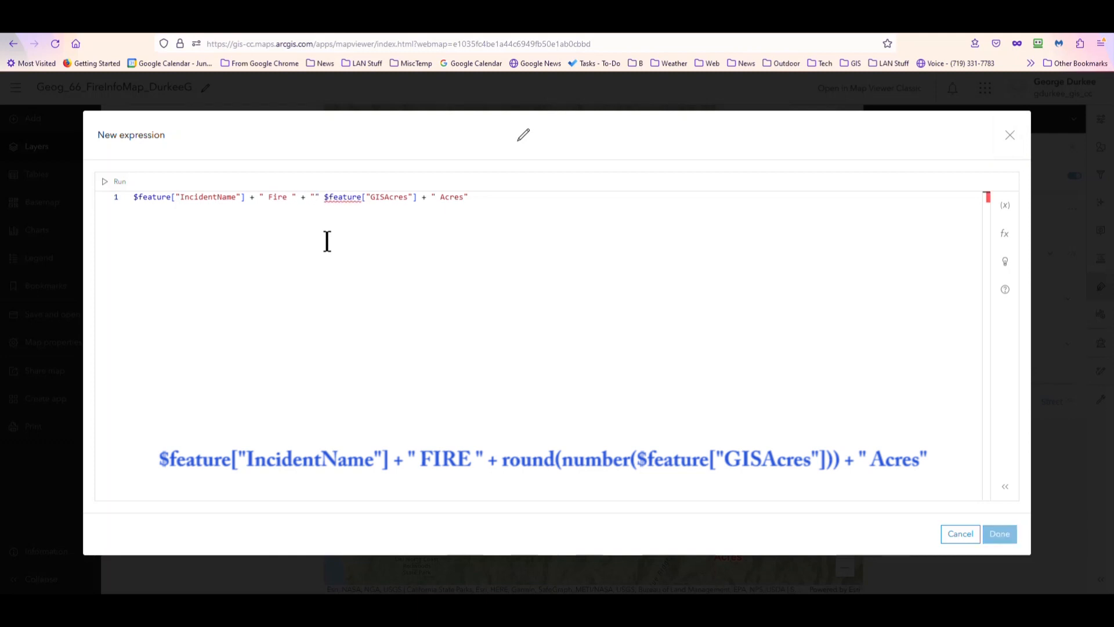
pyautogui.write(' "')
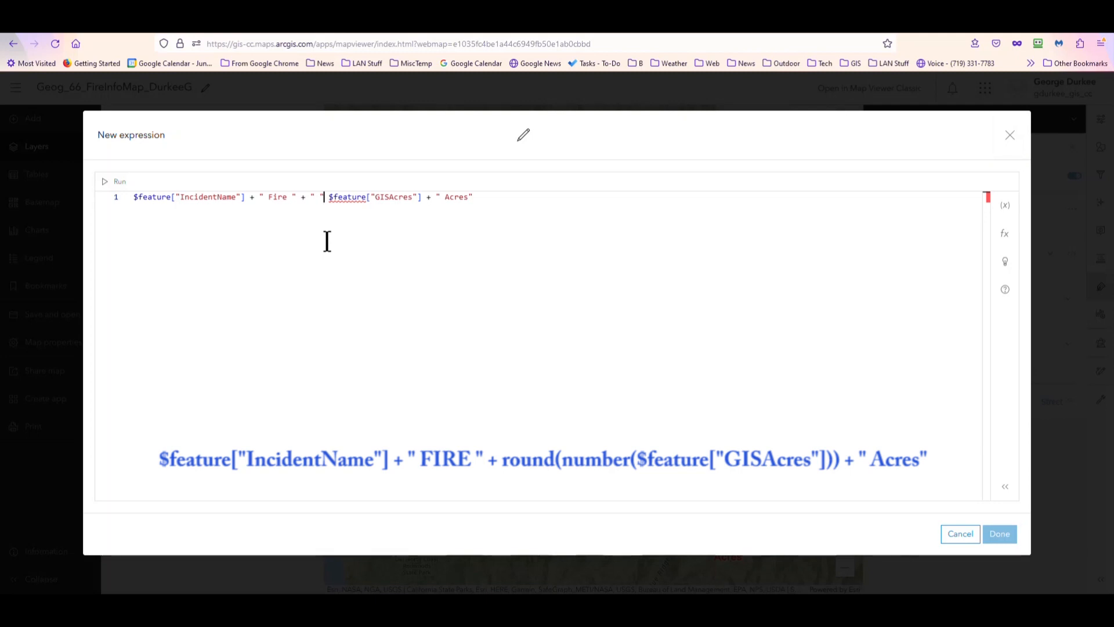
pyautogui.write('+')
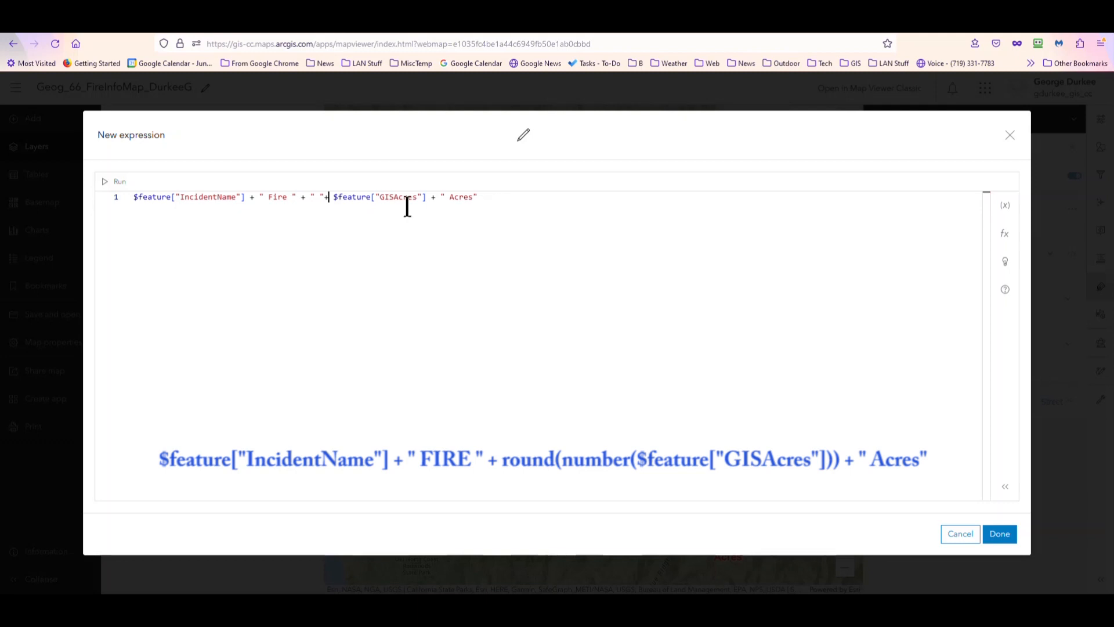
pyautogui.click(120, 181)
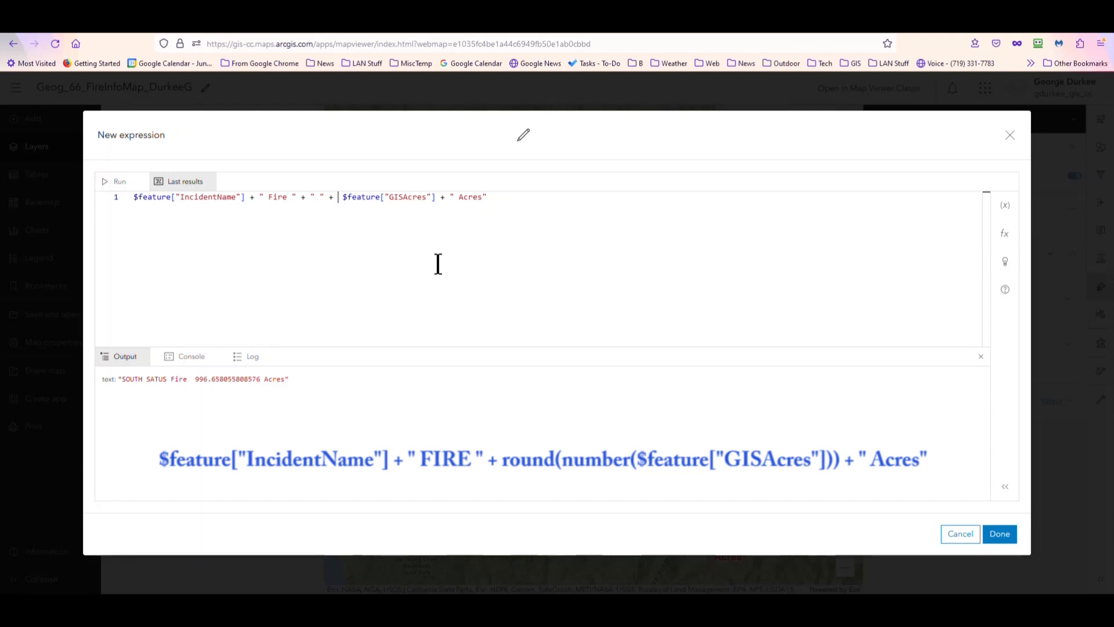
# Insert a Round function with a nested Number function before $feature["GISAcres"] in the label expression
pyautogui.write('Rou')
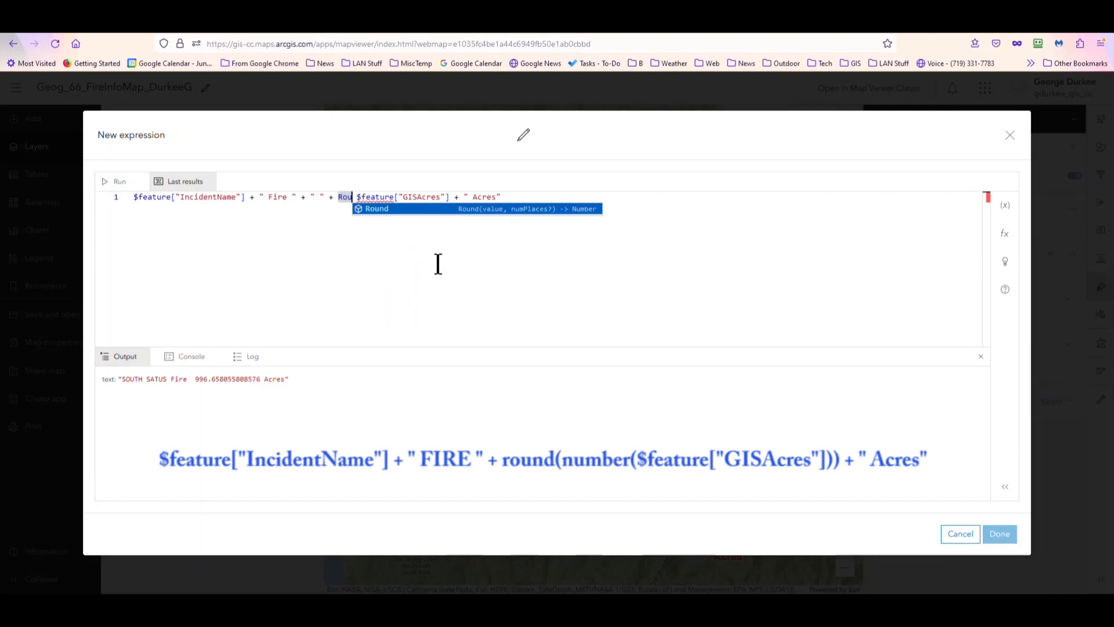
pyautogui.click(373, 209)
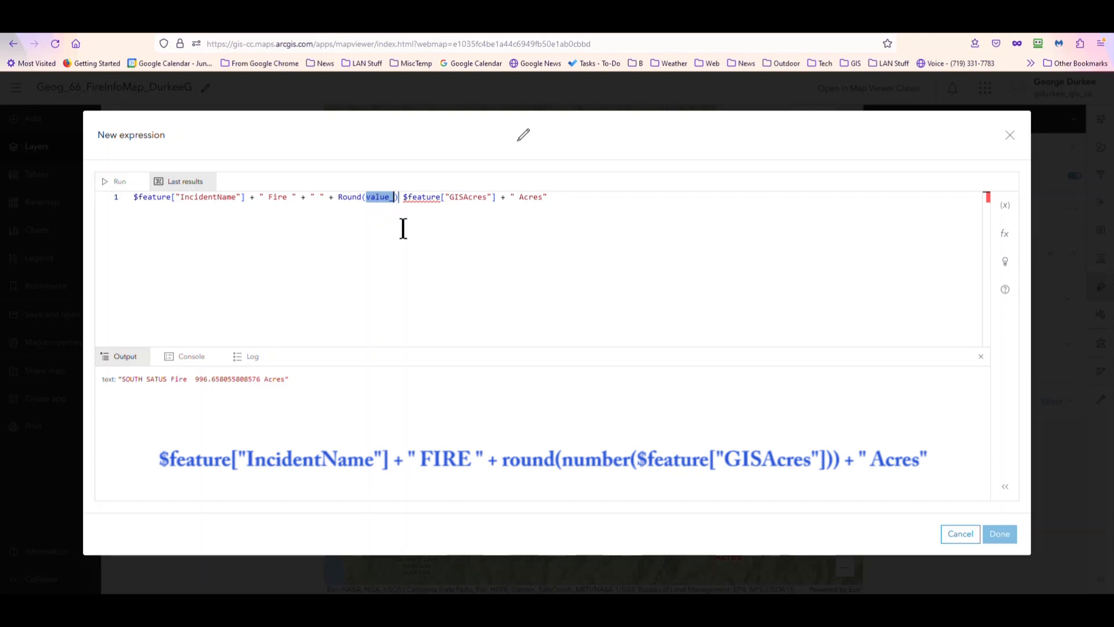
pyautogui.press('BackSpace')
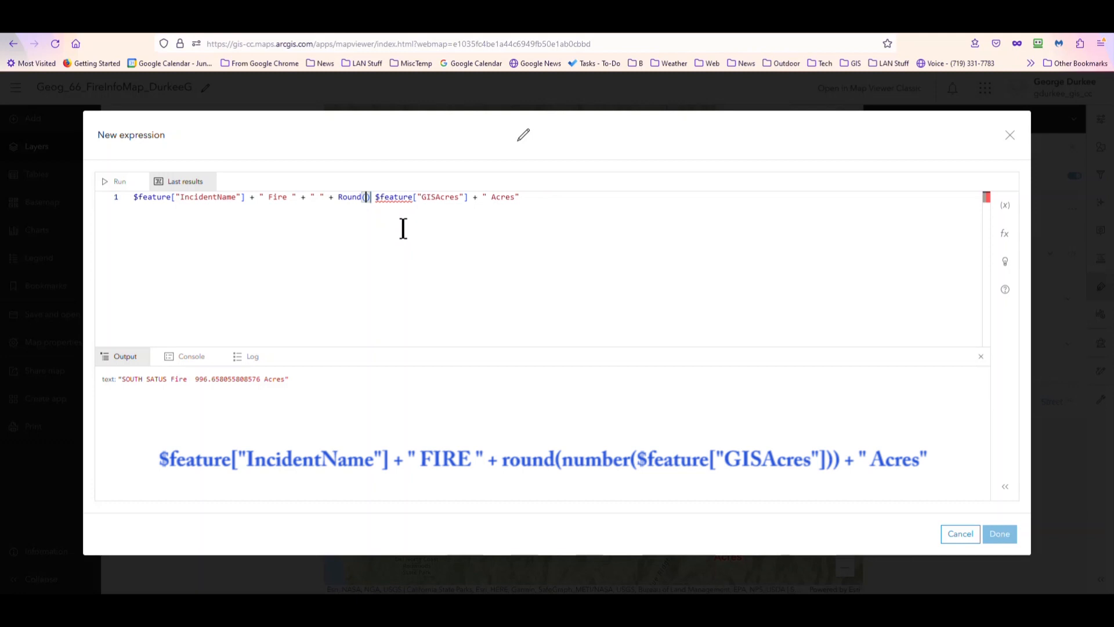
pyautogui.write('num')
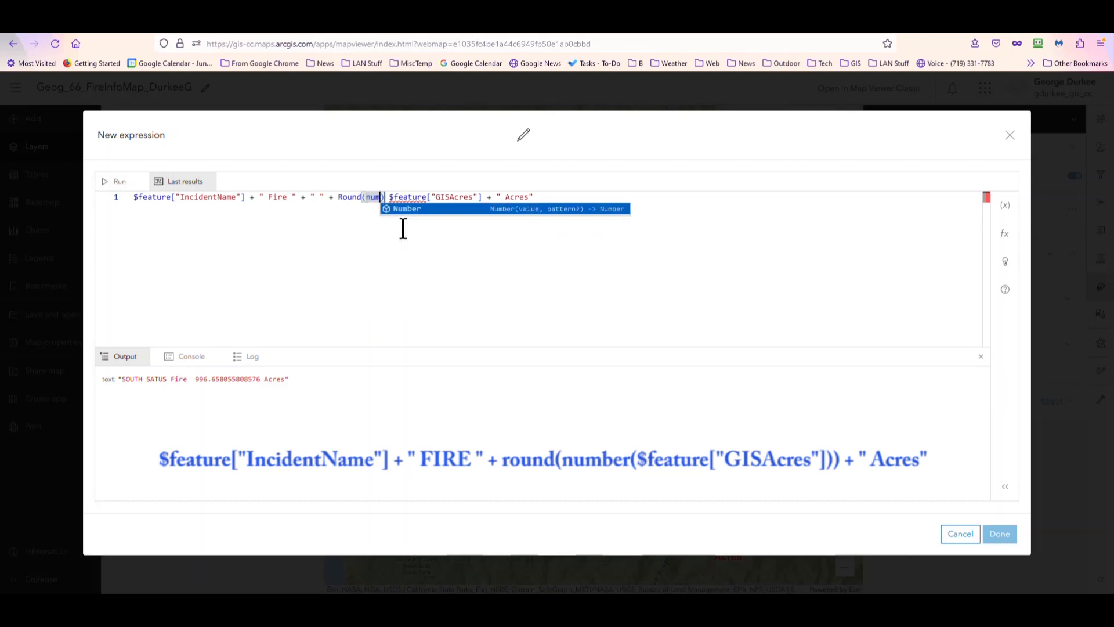
pyautogui.click(405, 209)
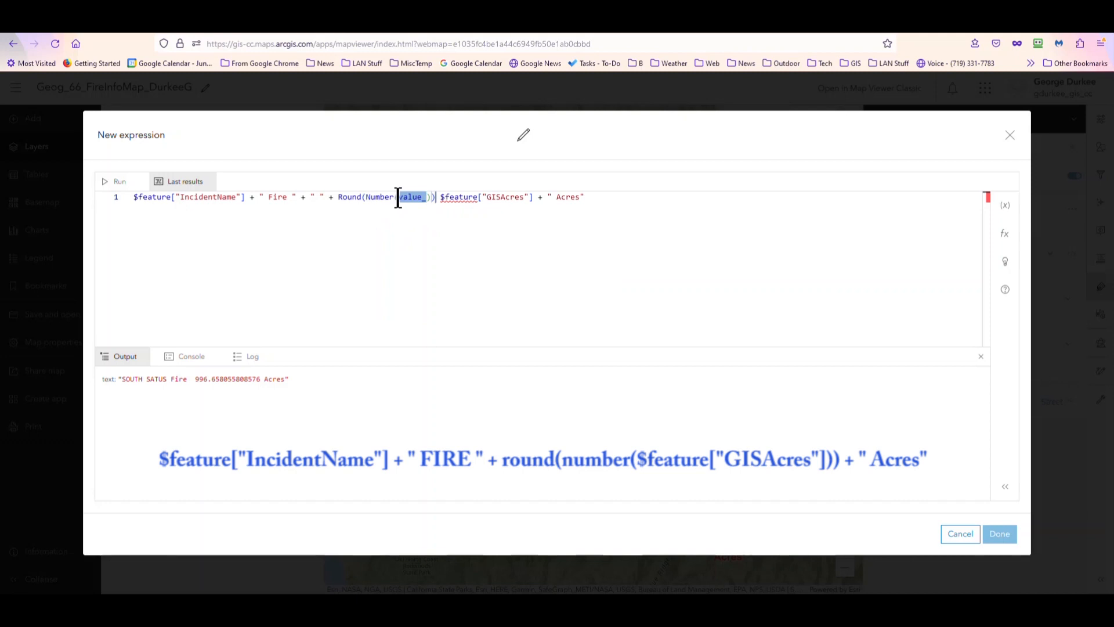
# Remove the placeholder argument and the parentheses following Number in the label expression
pyautogui.moveTo(443, 198)
pyautogui.click(218, 381)
pyautogui.moveTo(425, 200); pyautogui.dragTo(398, 198)
pyautogui.press('BackSpace')
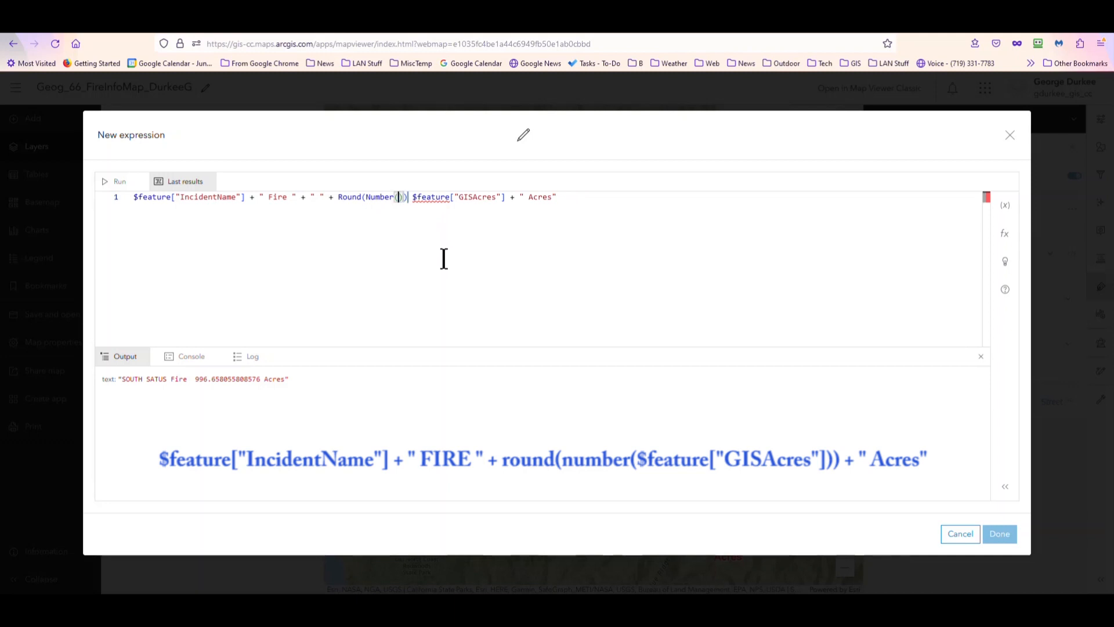
pyautogui.press('BackSpace')
pyautogui.press('BackSpace')
pyautogui.press('BackSpace')
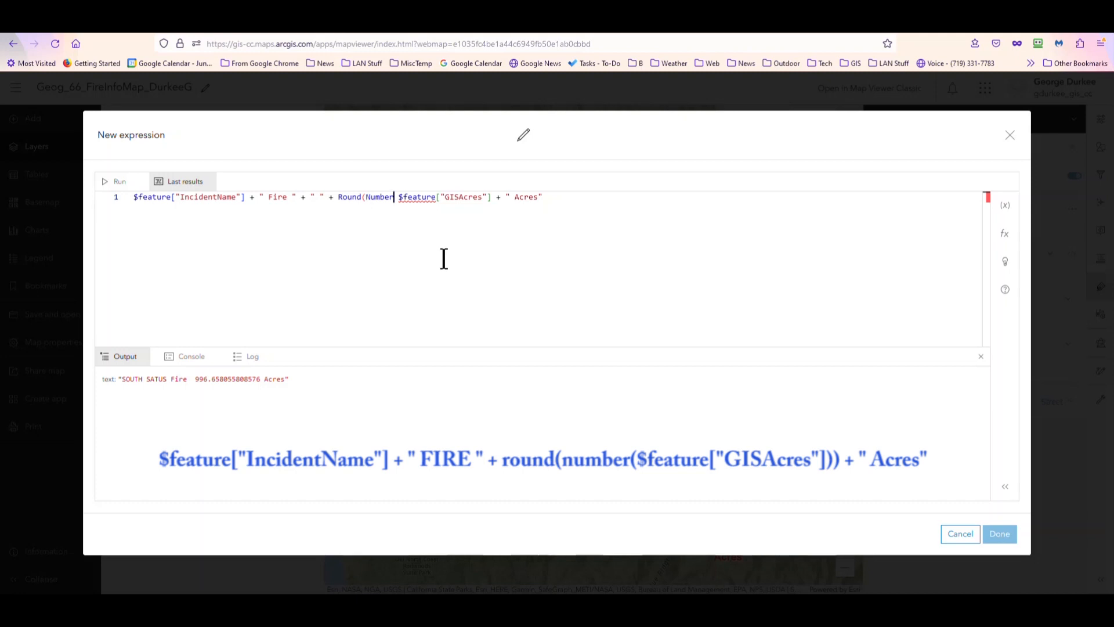
# Complete the acreage term as Round(Number($feature["GISAcres"])), test-run the expression and apply it to the labels
pyautogui.write('(')
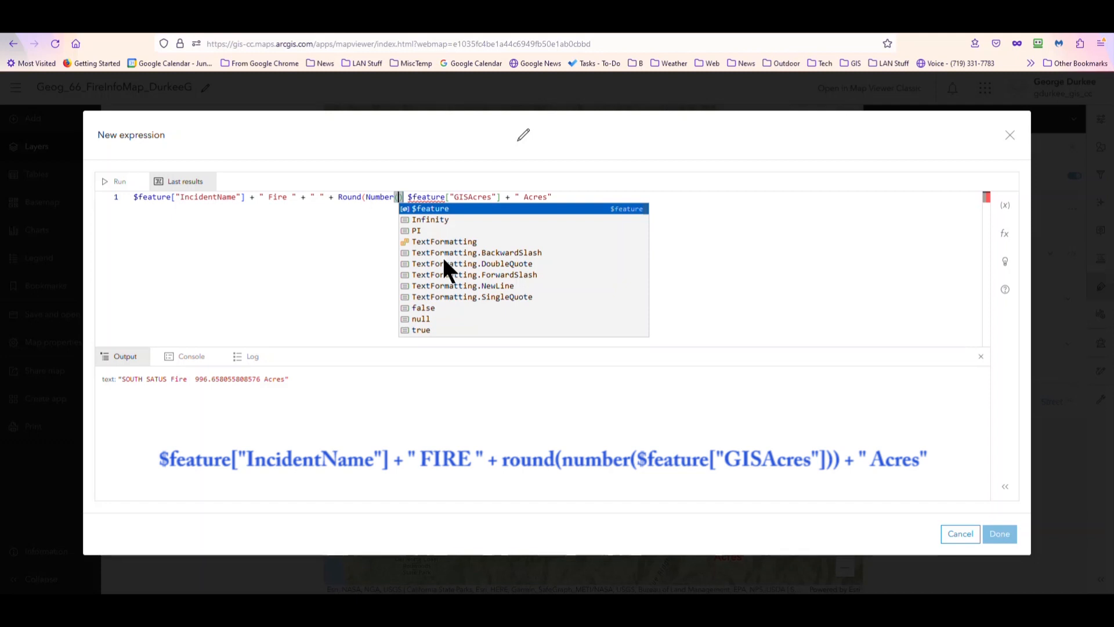
pyautogui.press('Delete')
pyautogui.press('Delete')
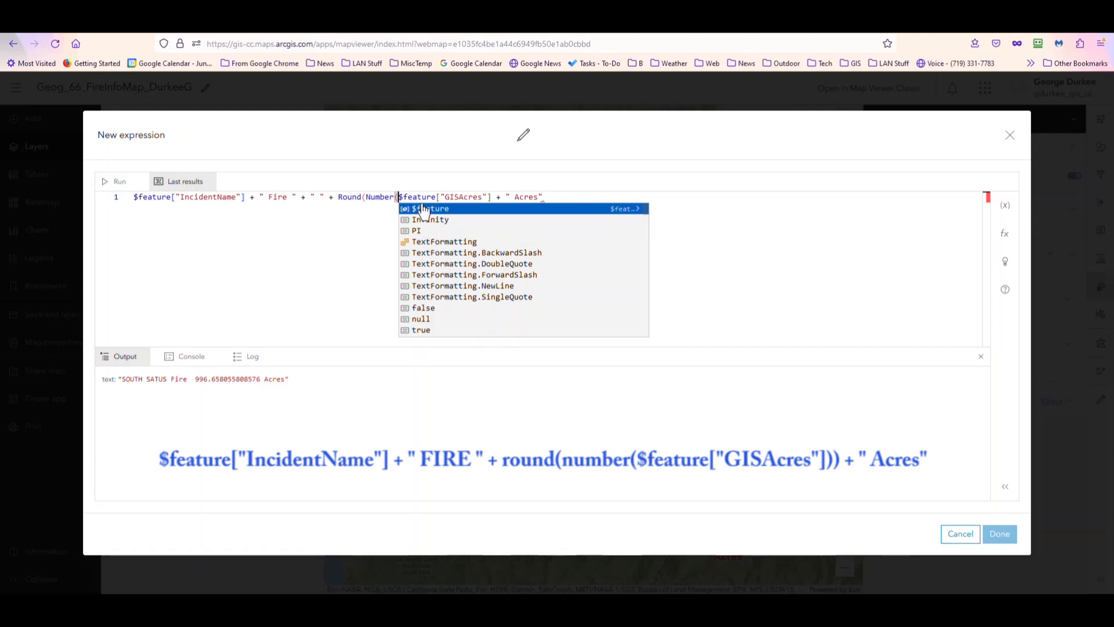
pyautogui.click(492, 196)
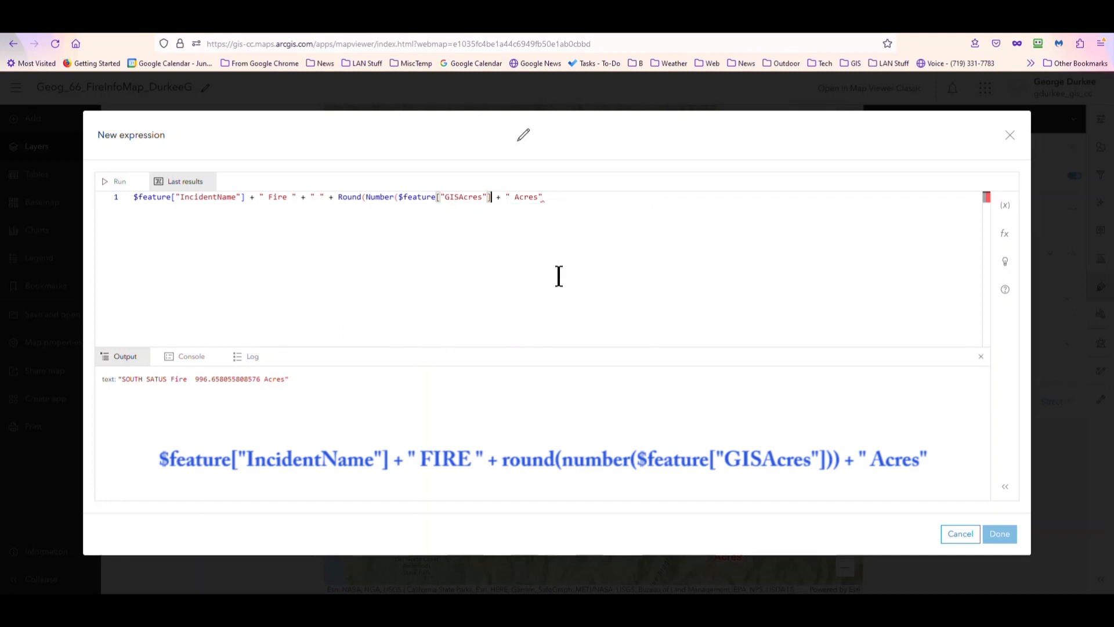
pyautogui.write('))')
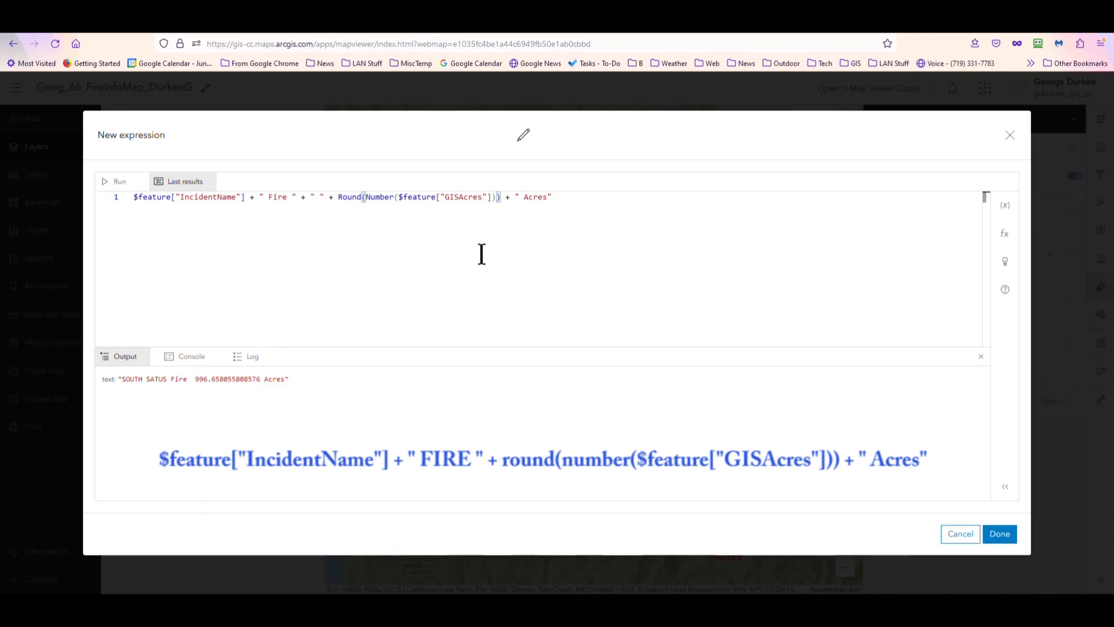
pyautogui.click(116, 184)
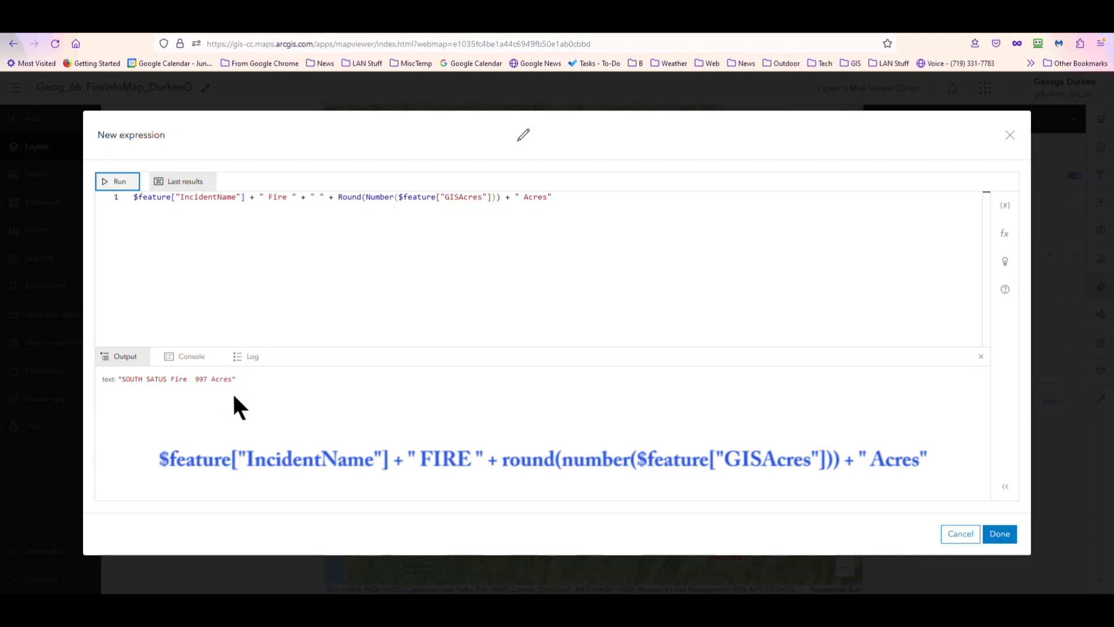
pyautogui.click(995, 536)
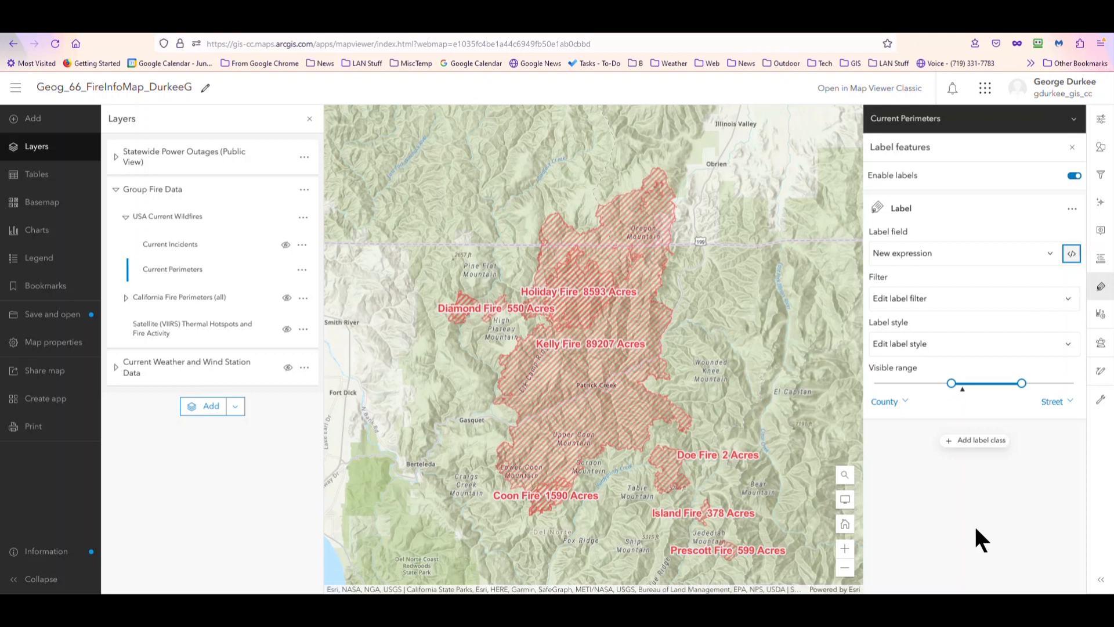
# Expand the Statewide Power Outages group and view the style settings of the Power Outage Areas layer
pyautogui.click(116, 159)
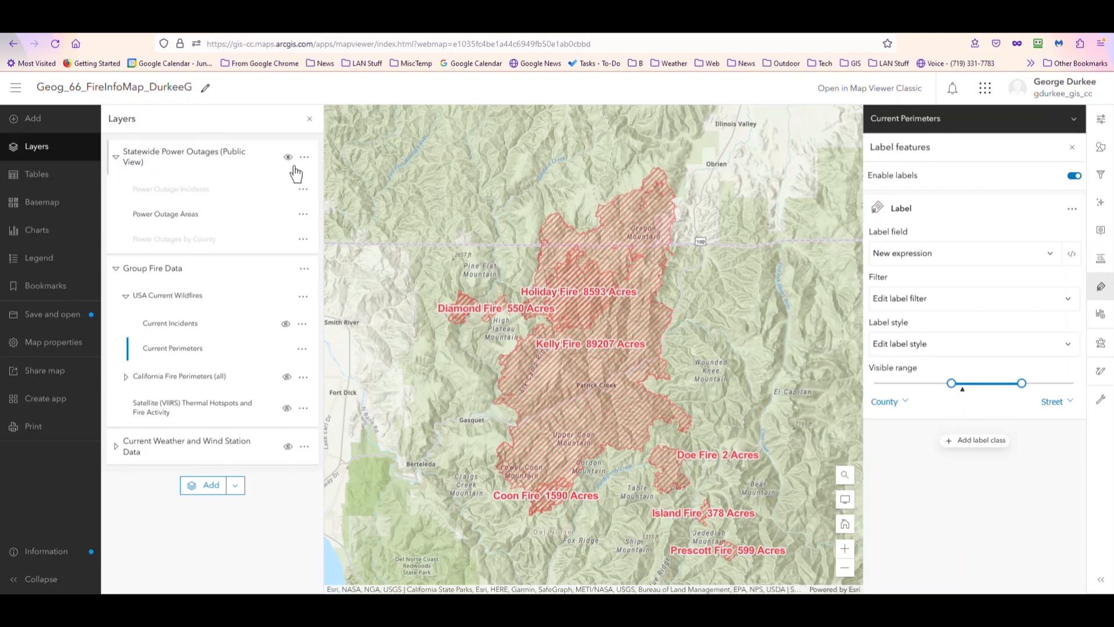
pyautogui.click(164, 221)
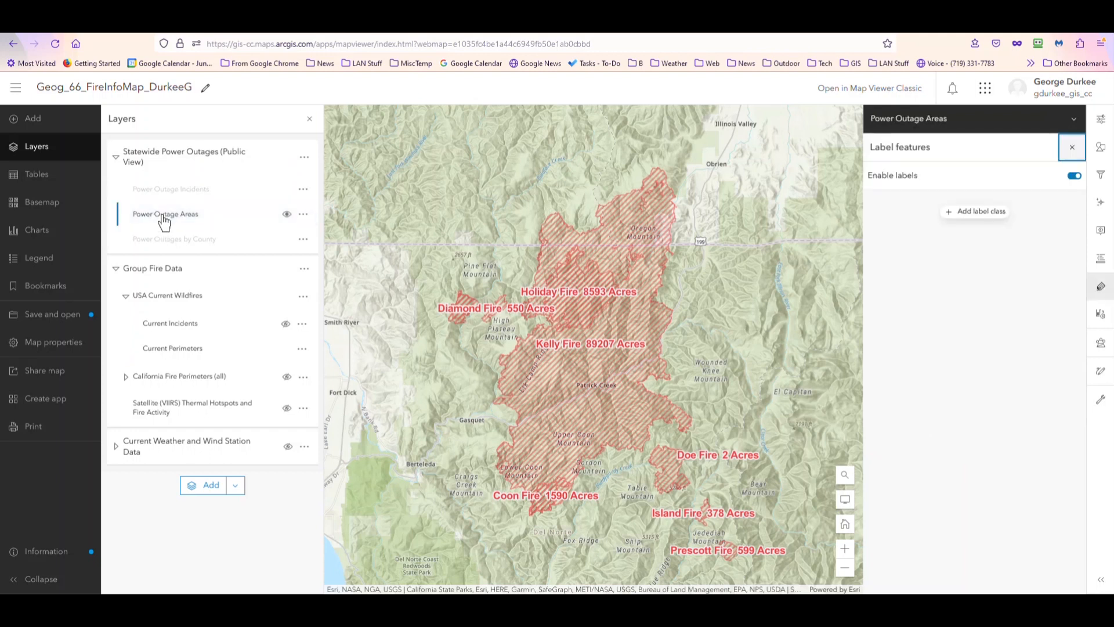
pyautogui.click(1099, 155)
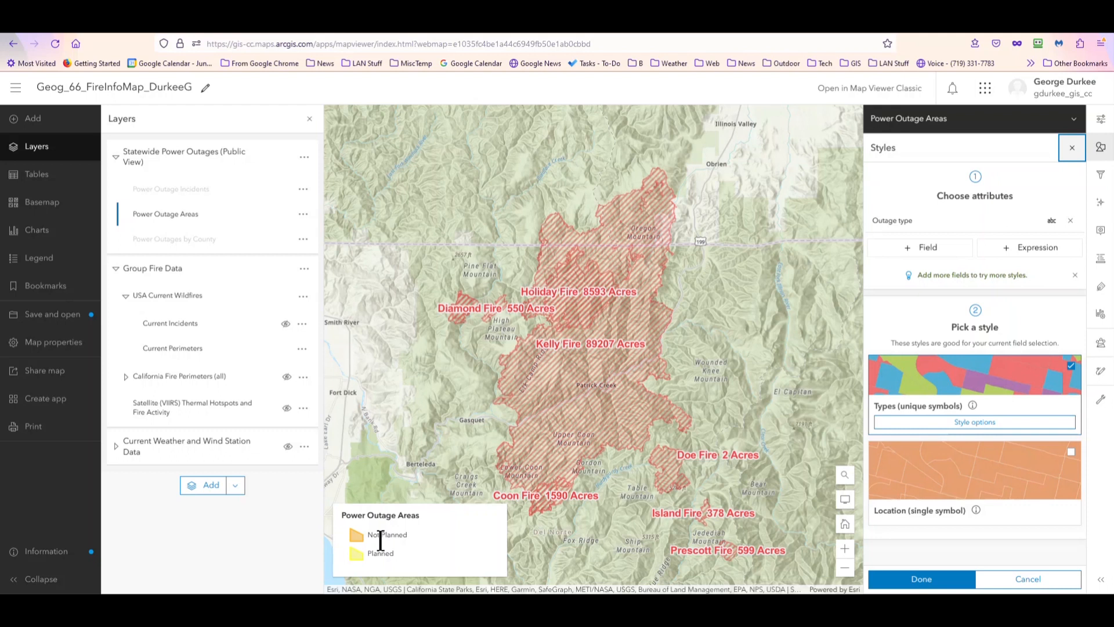
# Expand the California Fire Perimeters (all) group, display its California Fire Perimeters (all) sublayer and examine the perimeters across Northern California
pyautogui.click(125, 379)
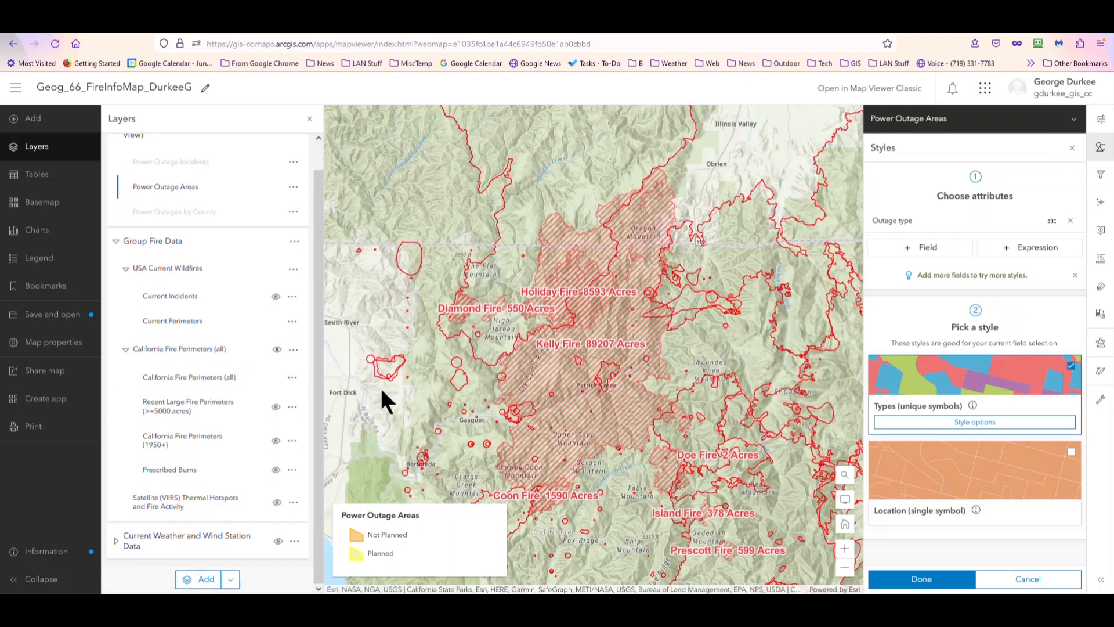
pyautogui.scroll(-1, 565, 380)
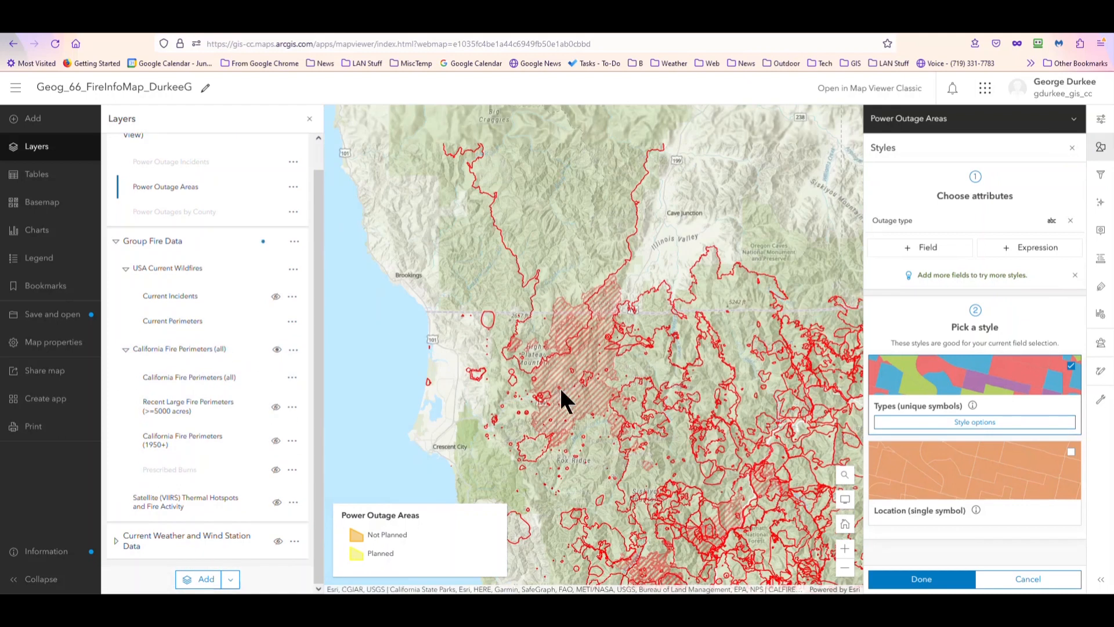
pyautogui.scroll(-1, 559, 385)
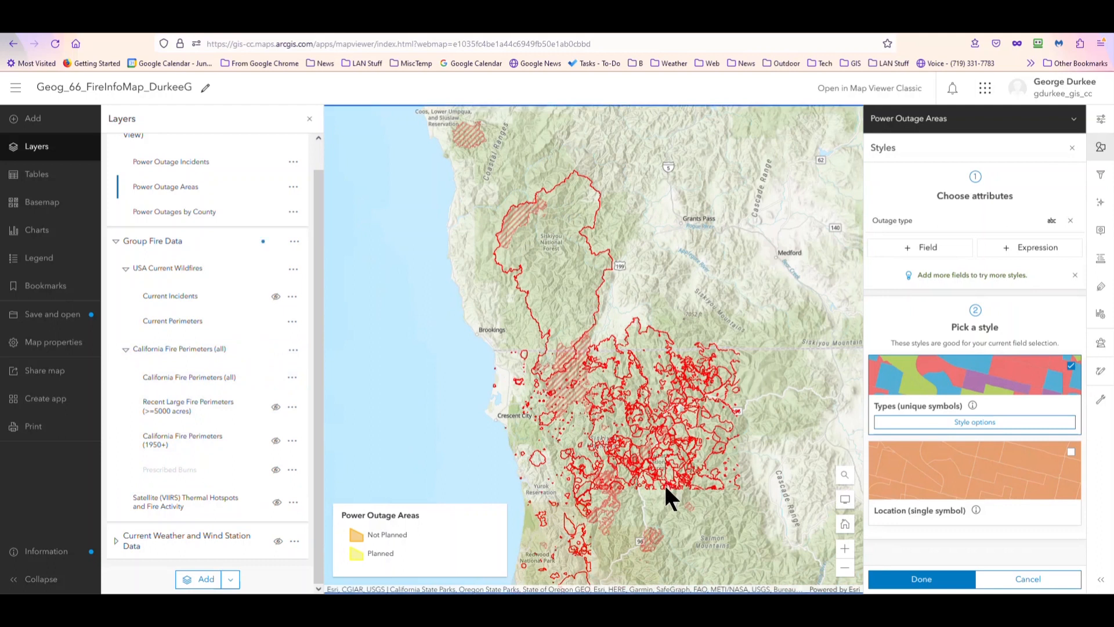
pyautogui.moveTo(665, 486); pyautogui.dragTo(557, 300)
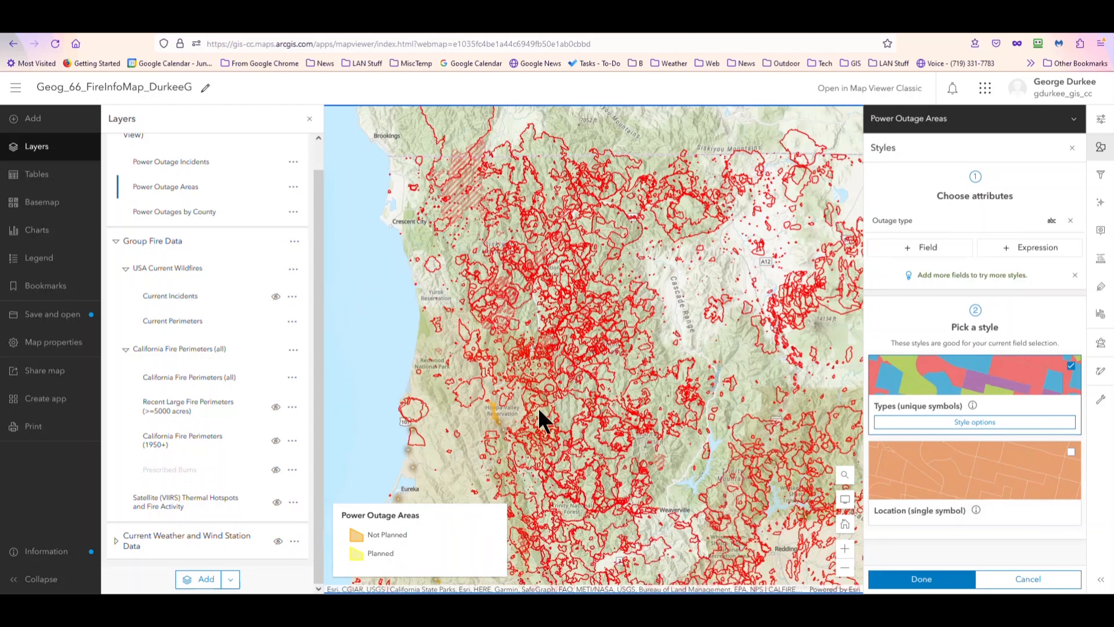
pyautogui.scroll(-1, 582, 456)
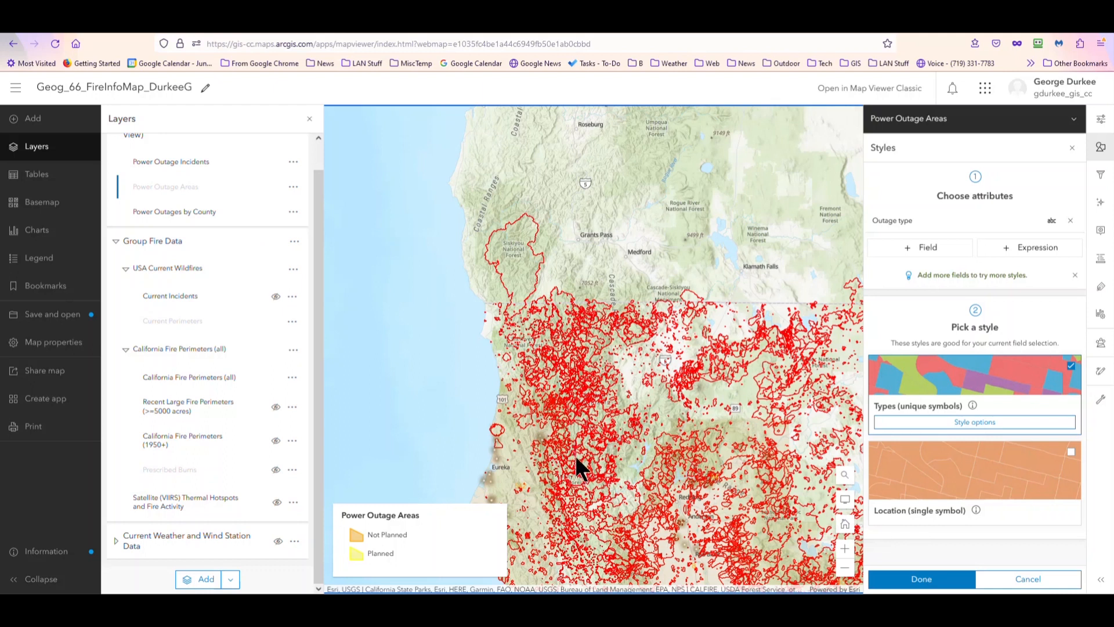
pyautogui.moveTo(578, 489); pyautogui.dragTo(550, 251)
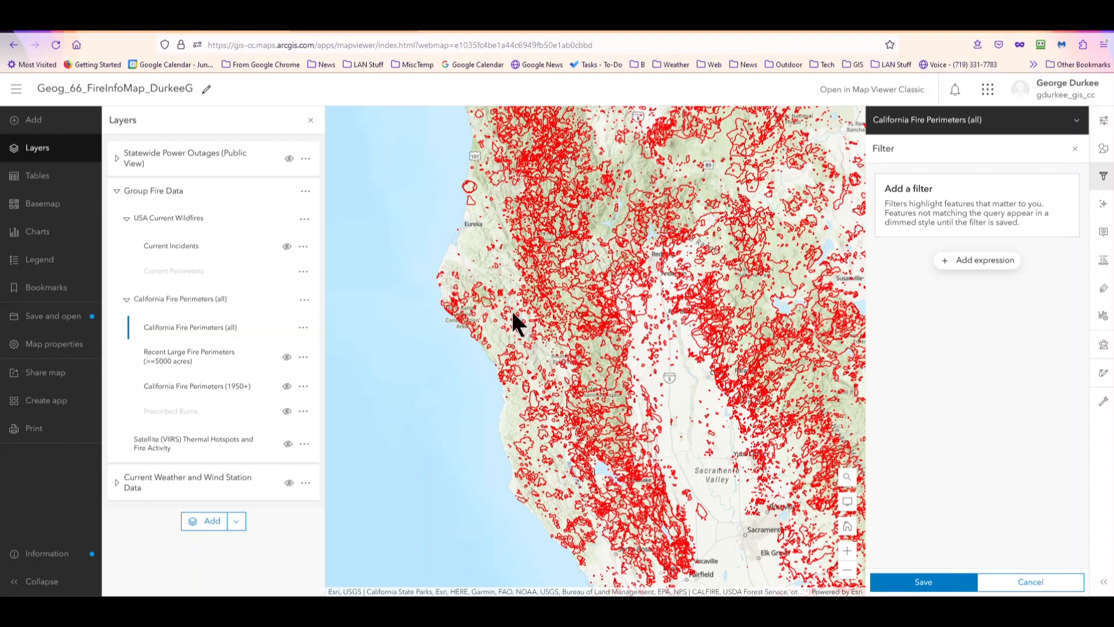
# Add a filter expression on the GIS_ACRES field to the California Fire Perimeters (all) layer
pyautogui.click(208, 329)
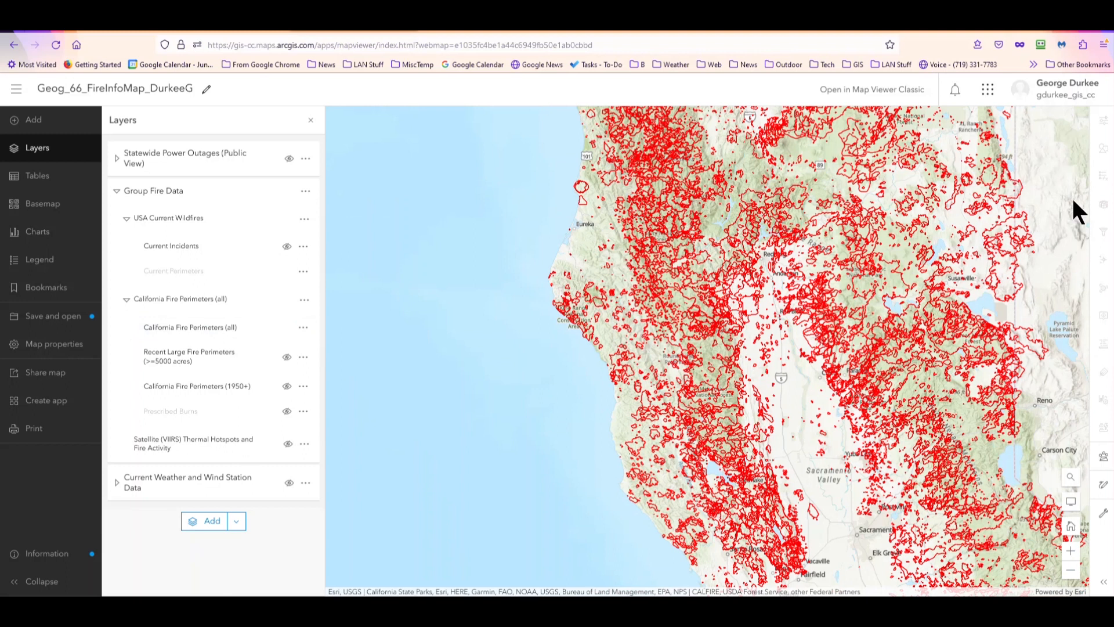
pyautogui.click(199, 327)
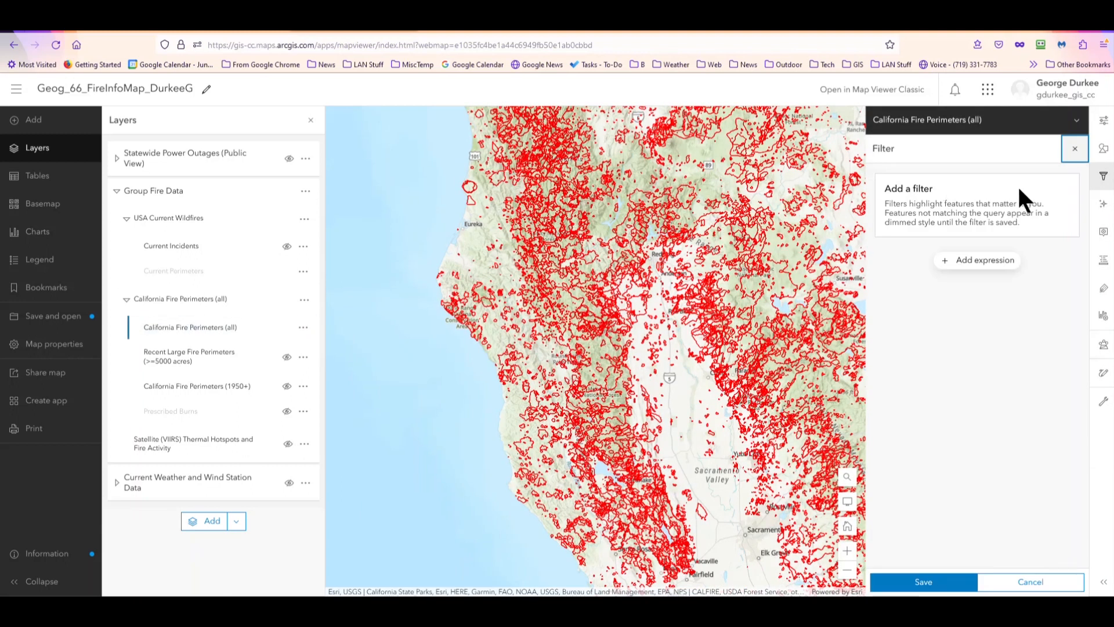
pyautogui.click(1104, 178)
pyautogui.click(1103, 179)
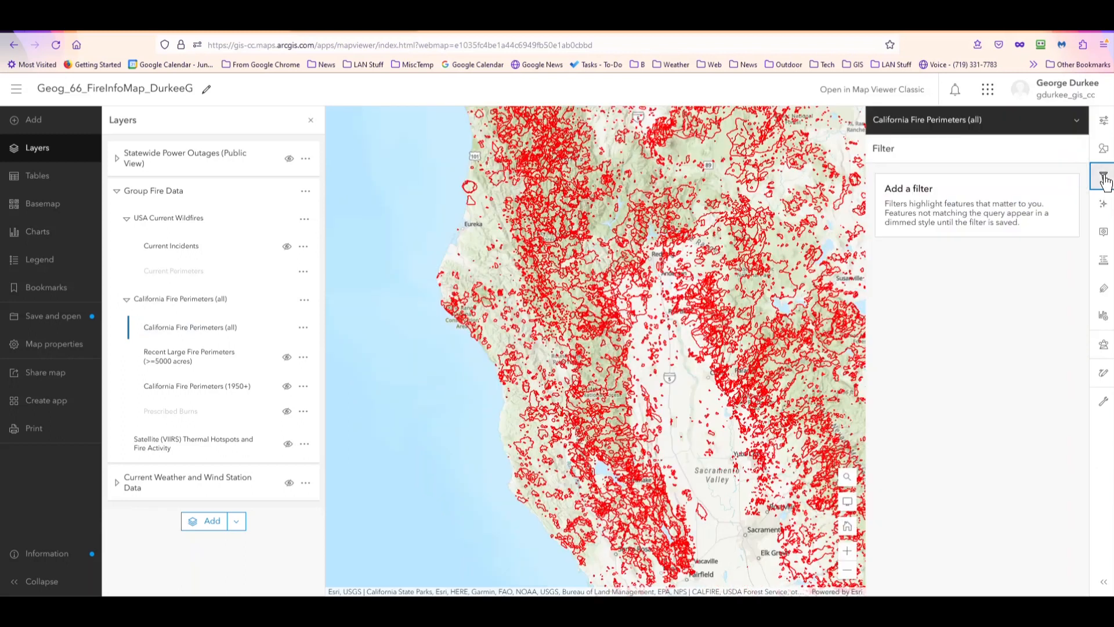
pyautogui.click(966, 262)
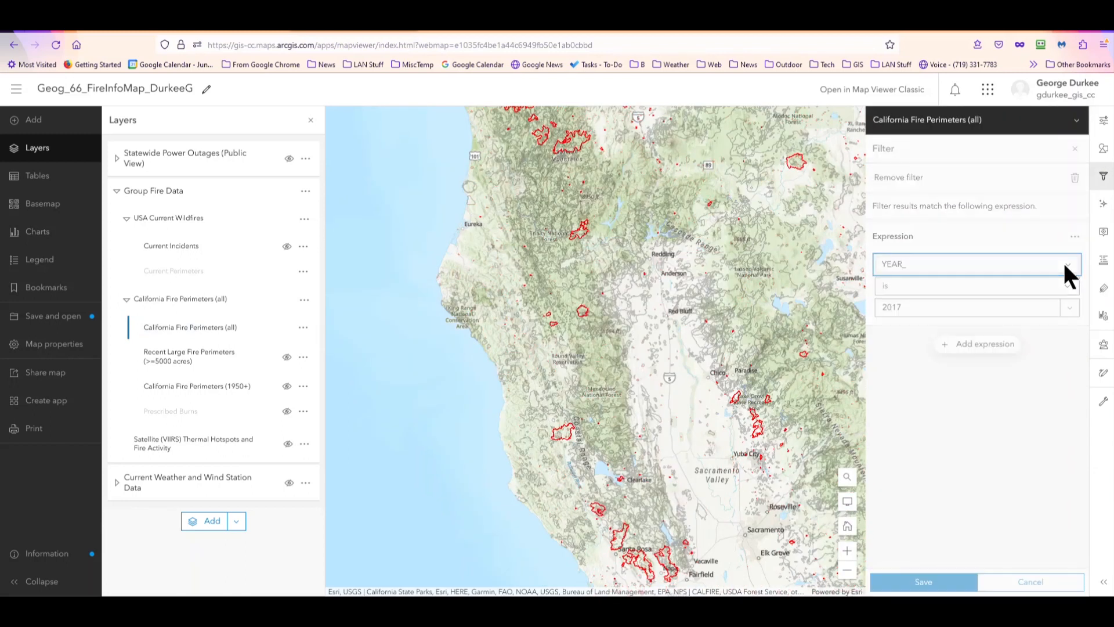
pyautogui.click(1065, 269)
pyautogui.scroll(-2, 917, 437)
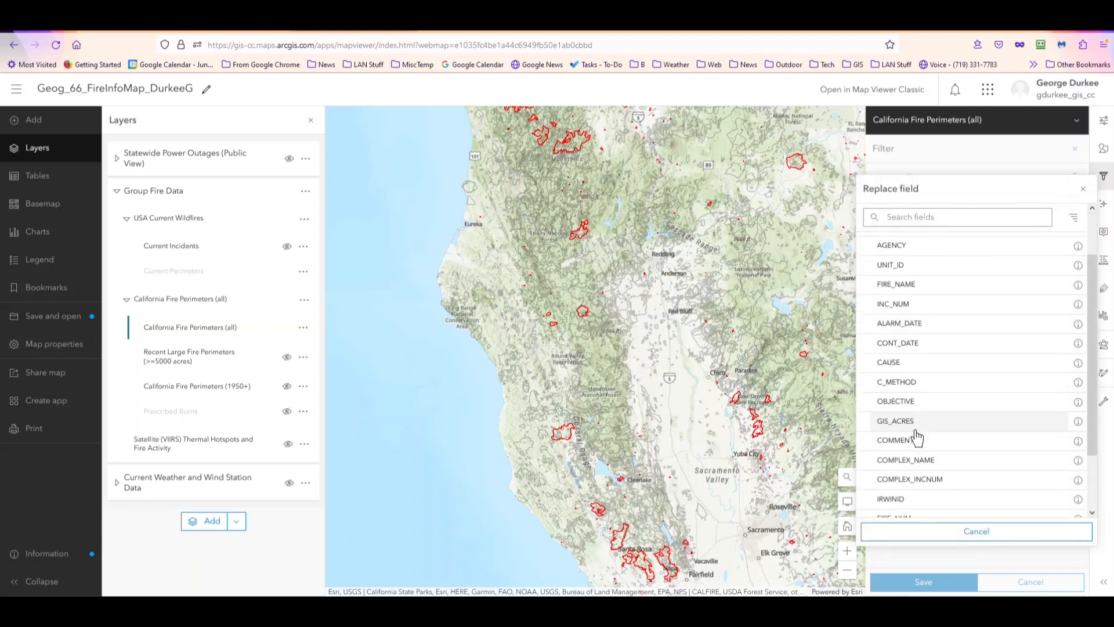
pyautogui.click(914, 422)
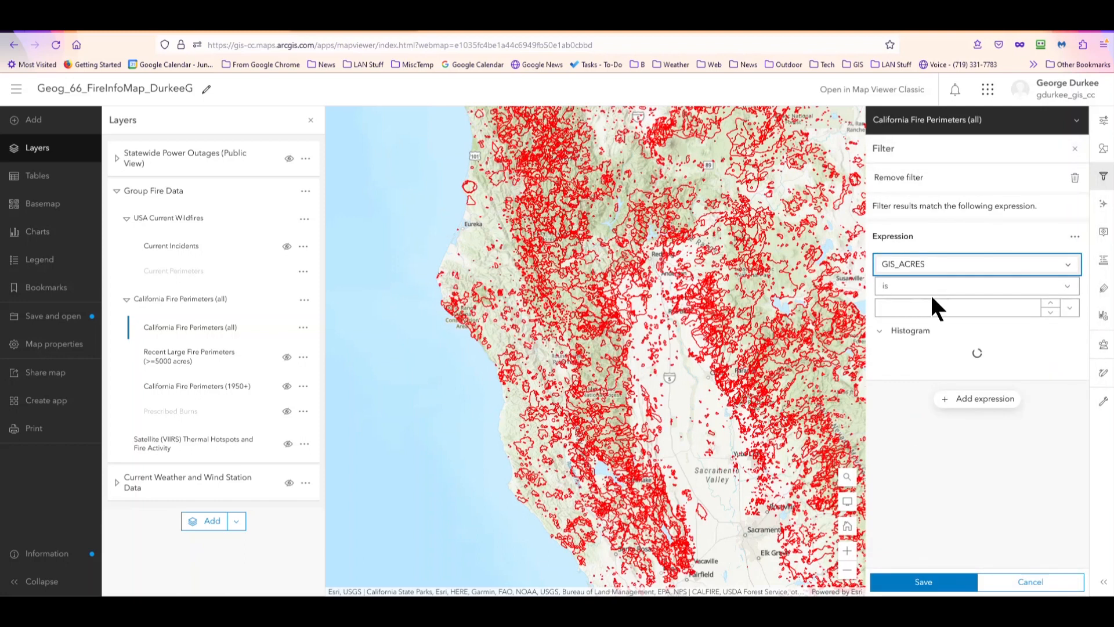
# Set the GIS_ACRES condition to is greater than 50000 and save the filter
pyautogui.click(1068, 288)
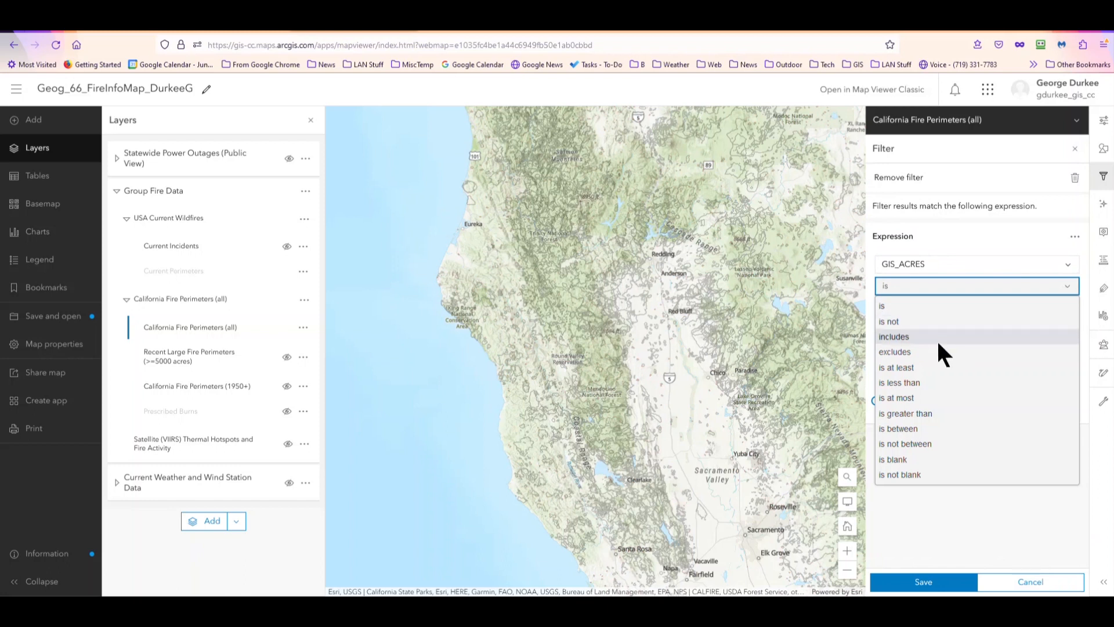
pyautogui.click(932, 413)
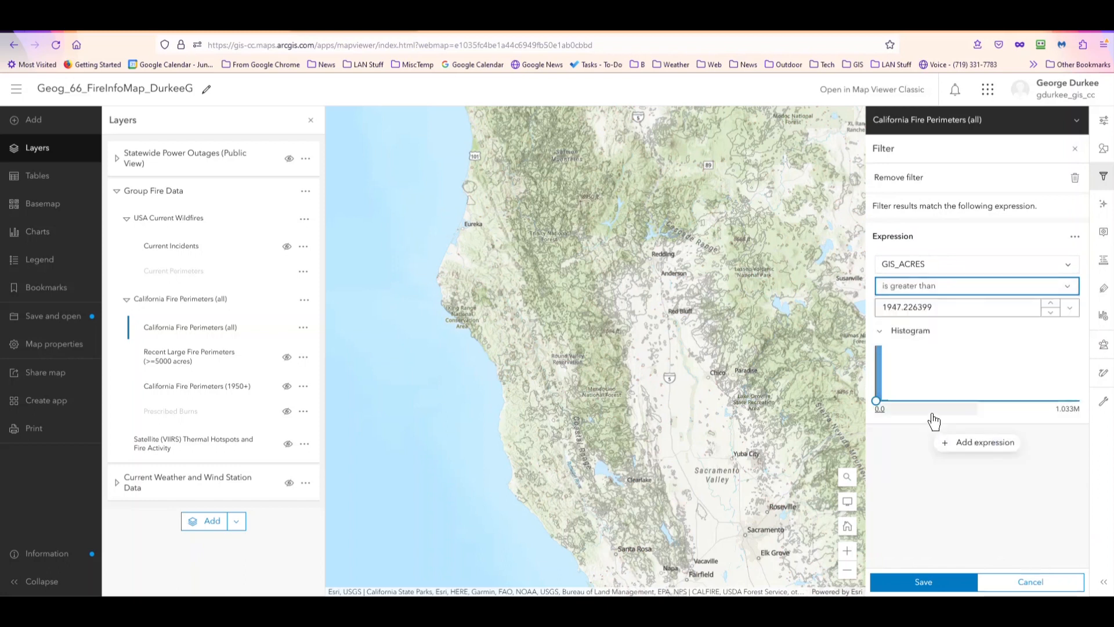
pyautogui.moveTo(931, 307); pyautogui.dragTo(851, 300)
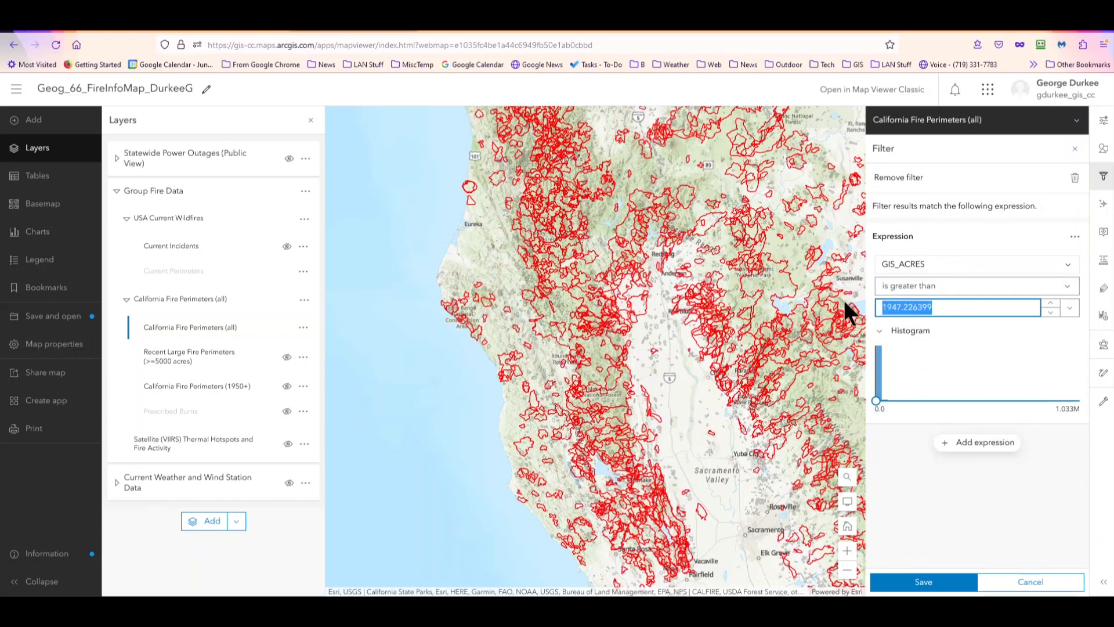
pyautogui.write('5')
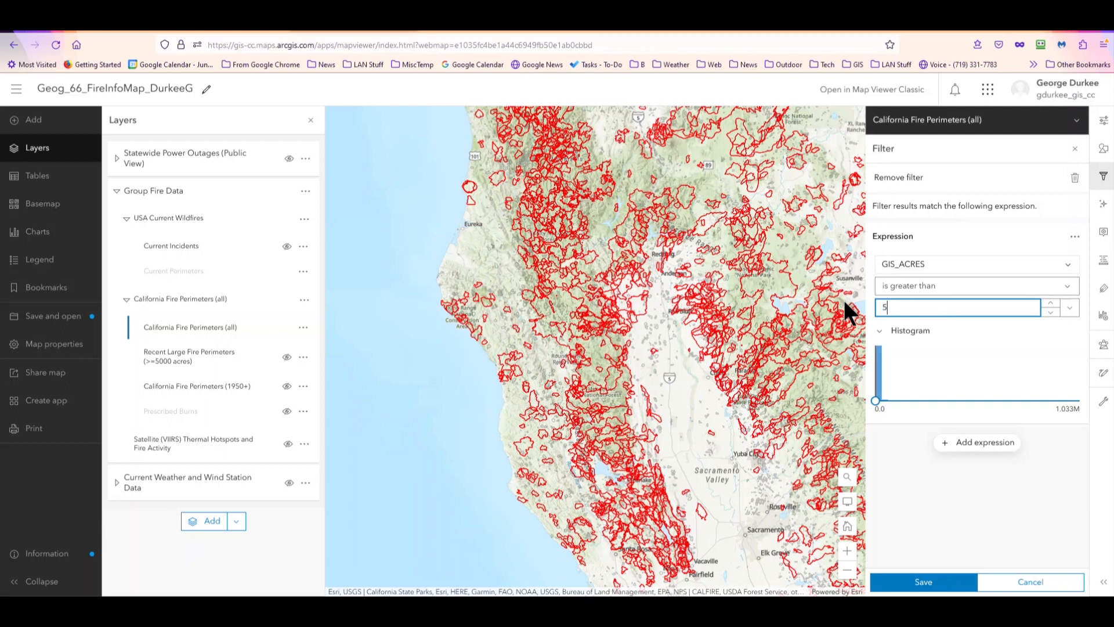
pyautogui.write('0000')
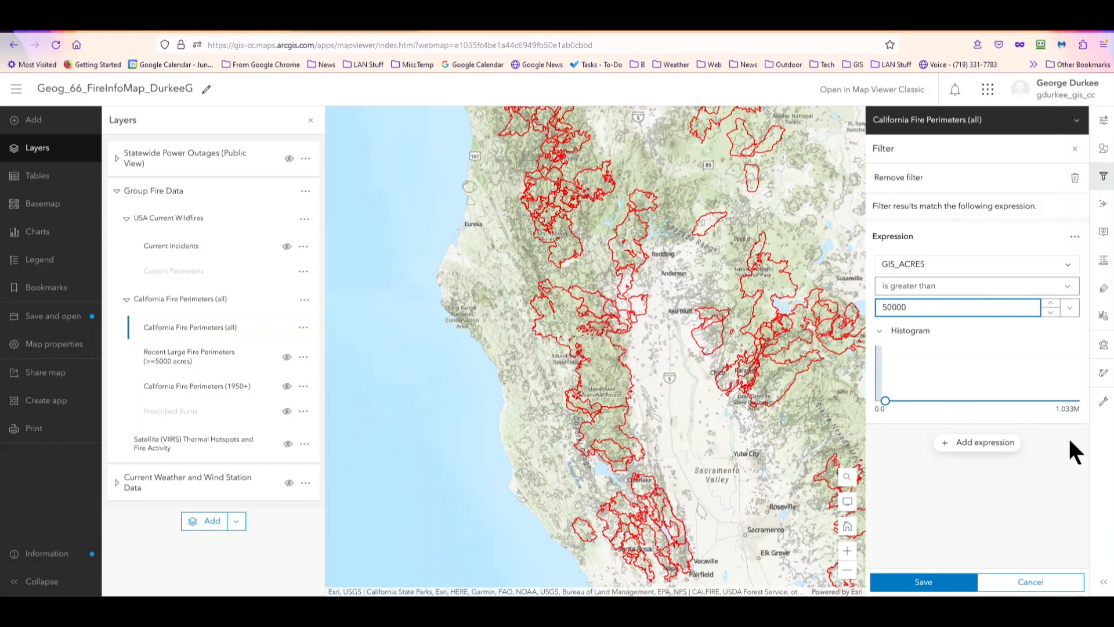
pyautogui.click(912, 582)
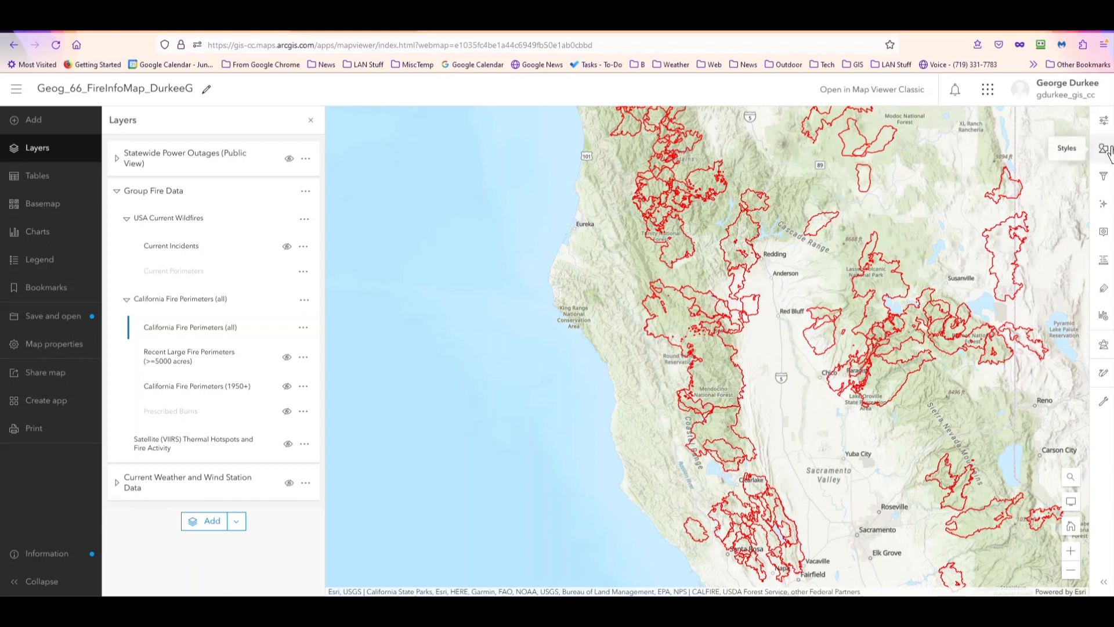
# Add a second filter expression, DECADES is 2010, to the California Fire Perimeters (all) layer and save the filter
pyautogui.click(1104, 177)
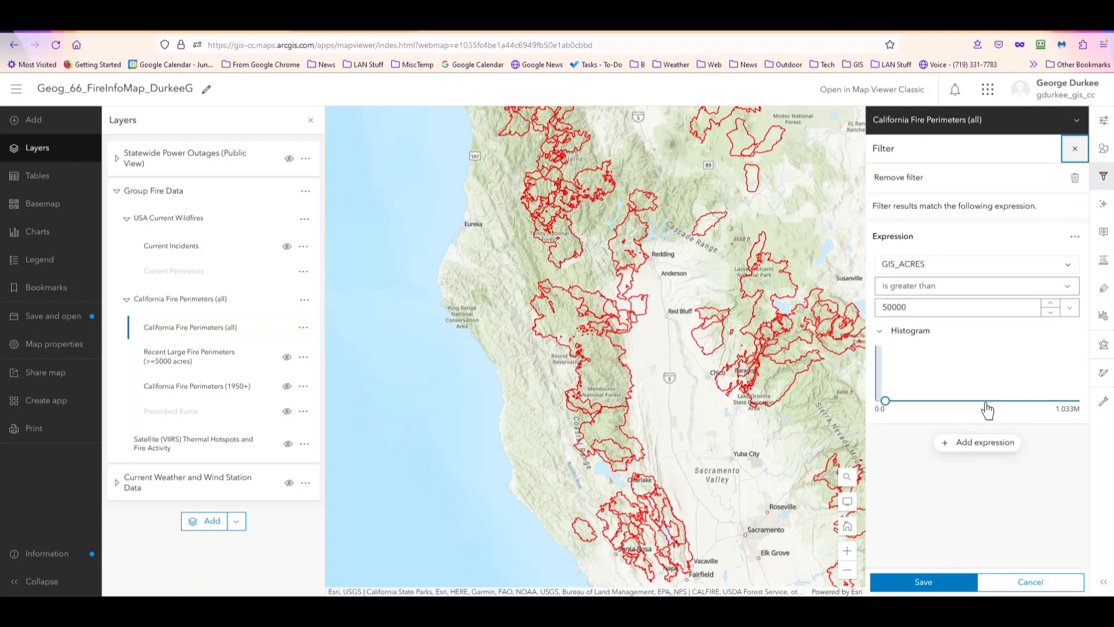
pyautogui.click(980, 447)
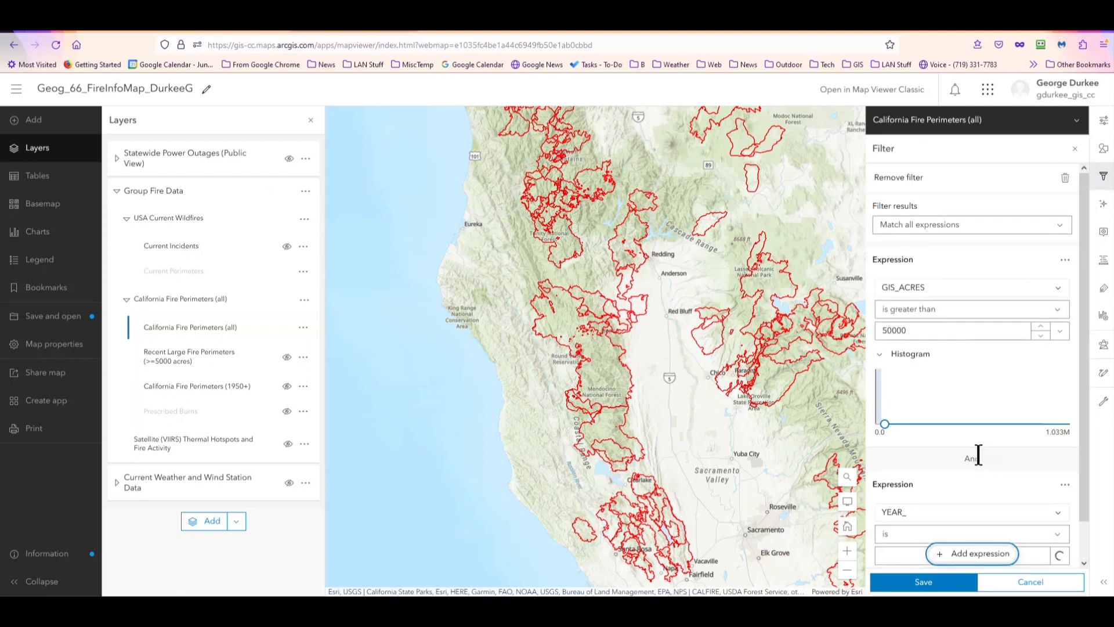
pyautogui.click(1055, 474)
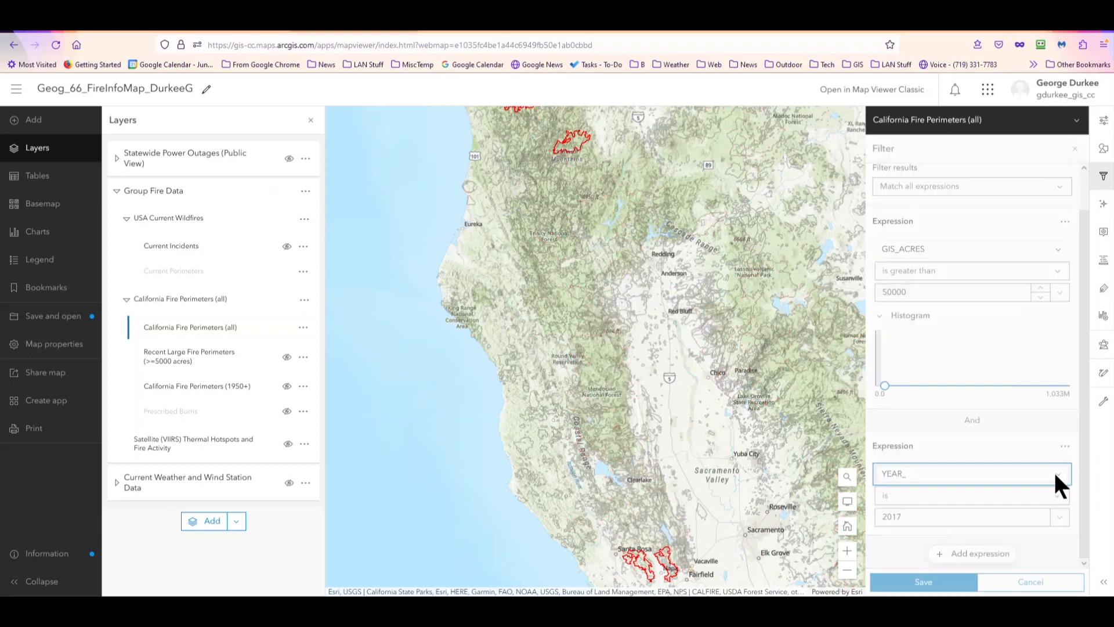
pyautogui.scroll(-4, 974, 467)
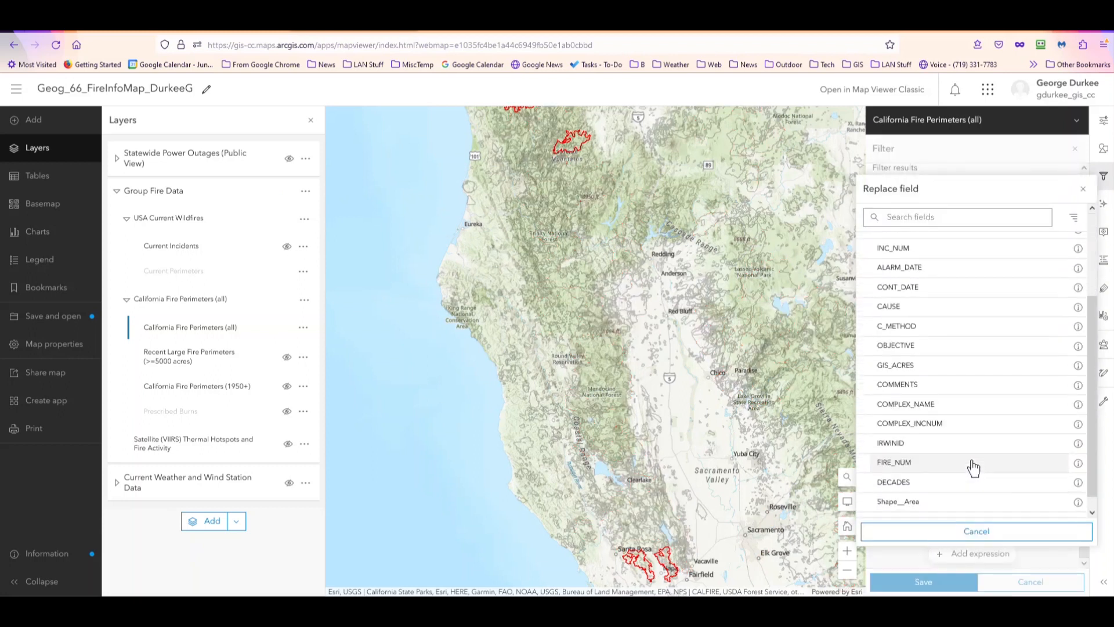
pyautogui.click(939, 489)
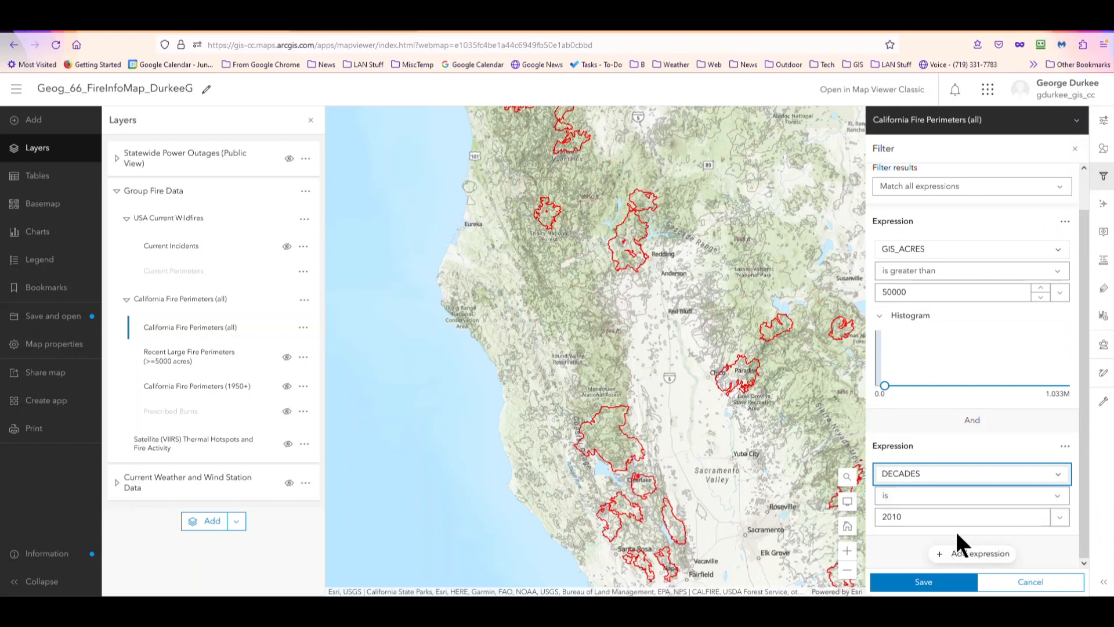
pyautogui.click(922, 583)
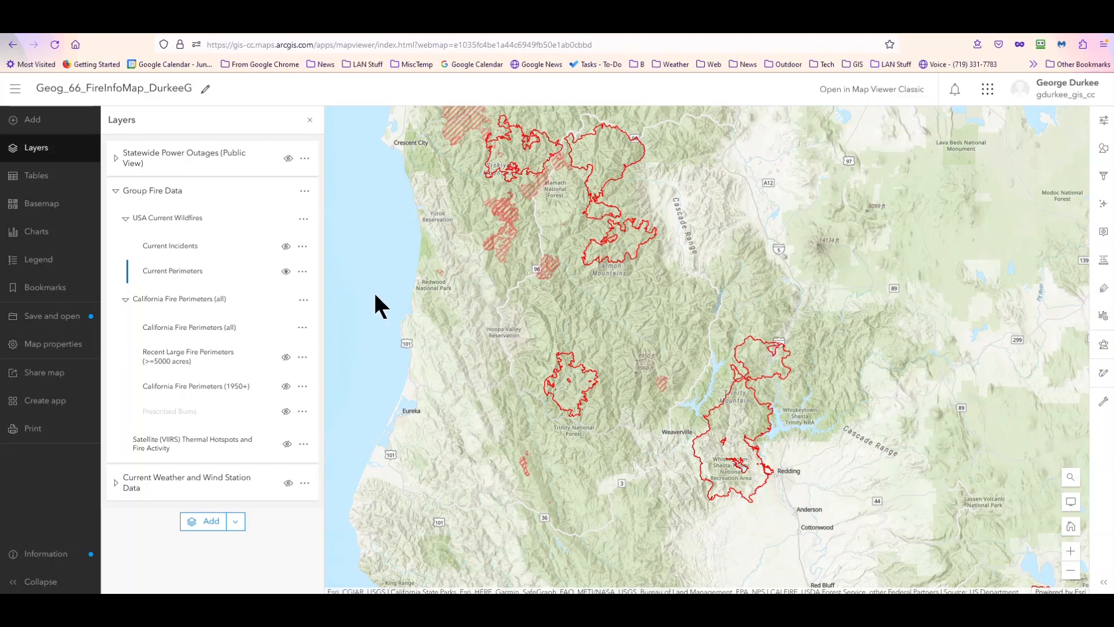
# Change the California Fire Perimeters (all) polygon symbol to a light diagonal pattern from the Hatch Fill category
pyautogui.click(194, 327)
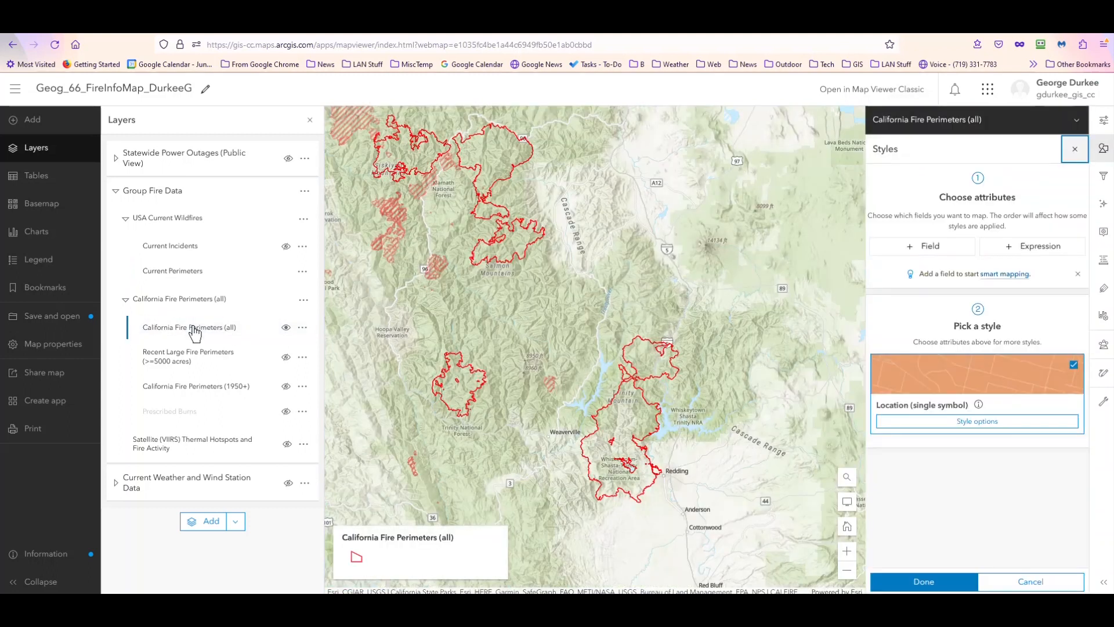
pyautogui.click(936, 420)
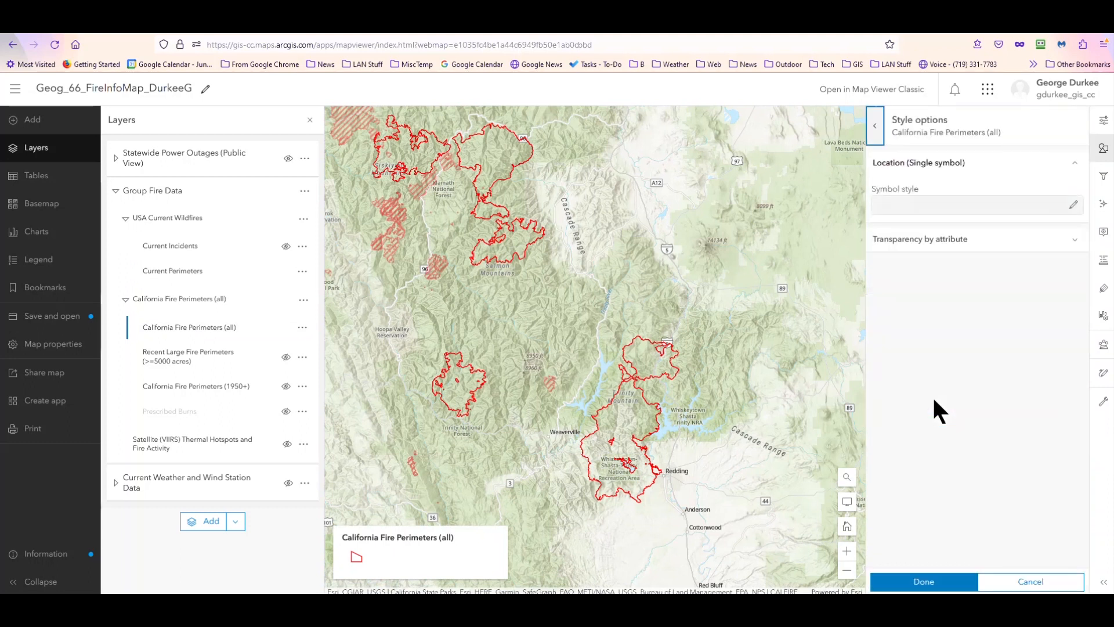
pyautogui.click(1056, 212)
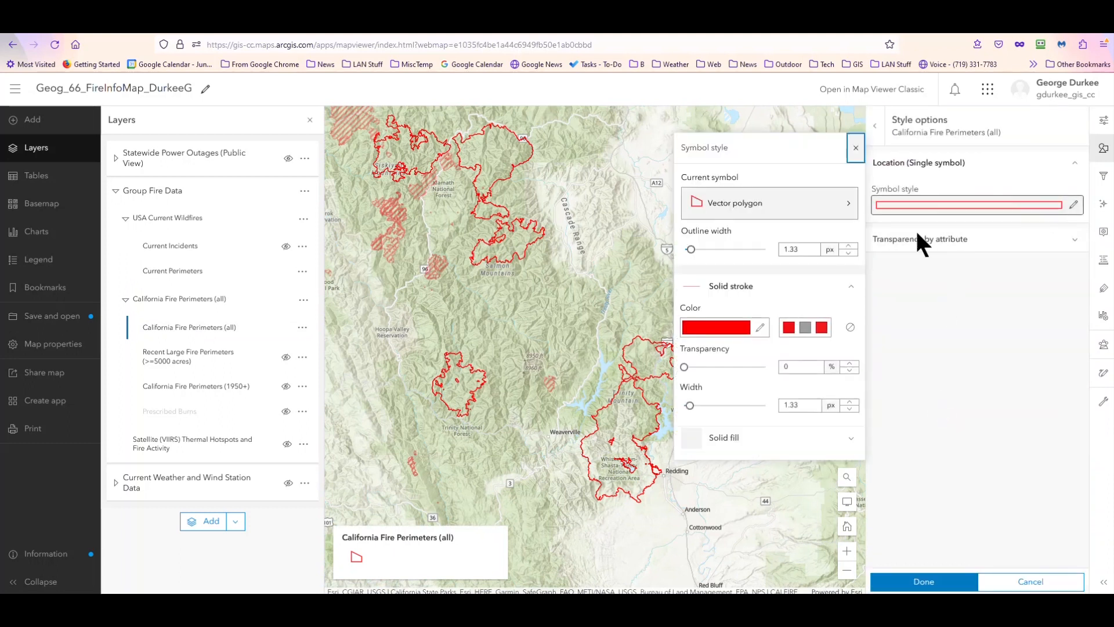
pyautogui.click(847, 206)
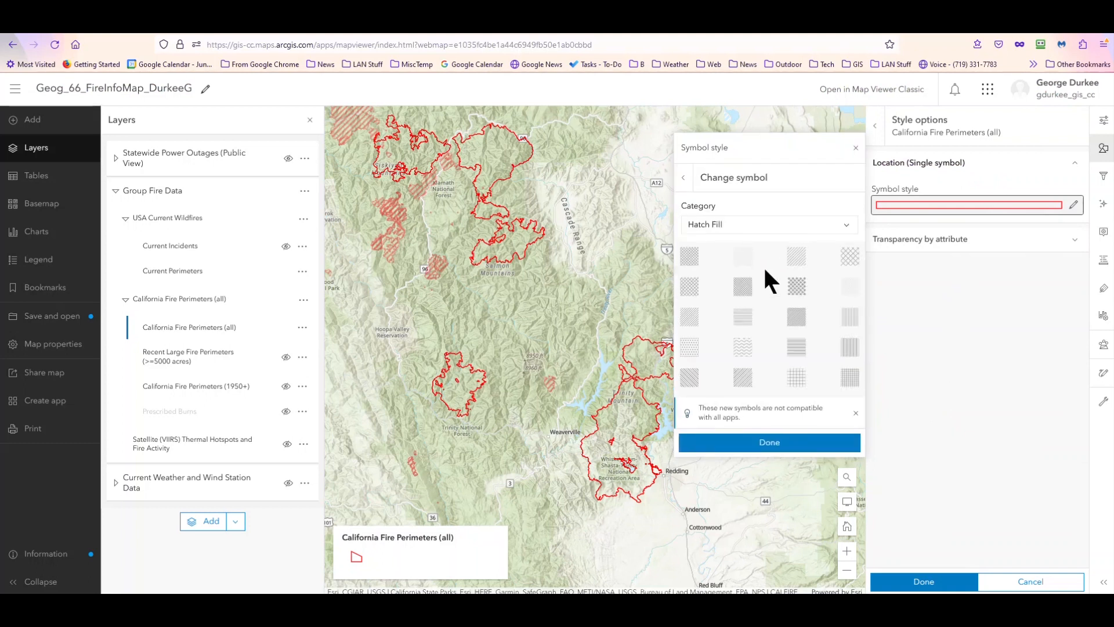
pyautogui.click(794, 259)
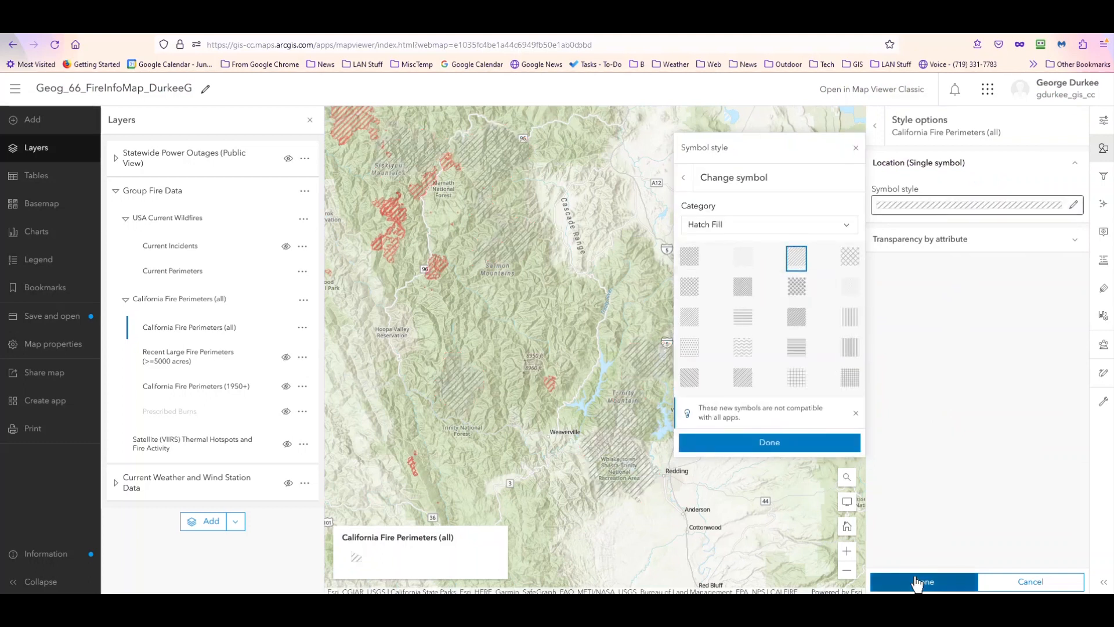
pyautogui.click(766, 444)
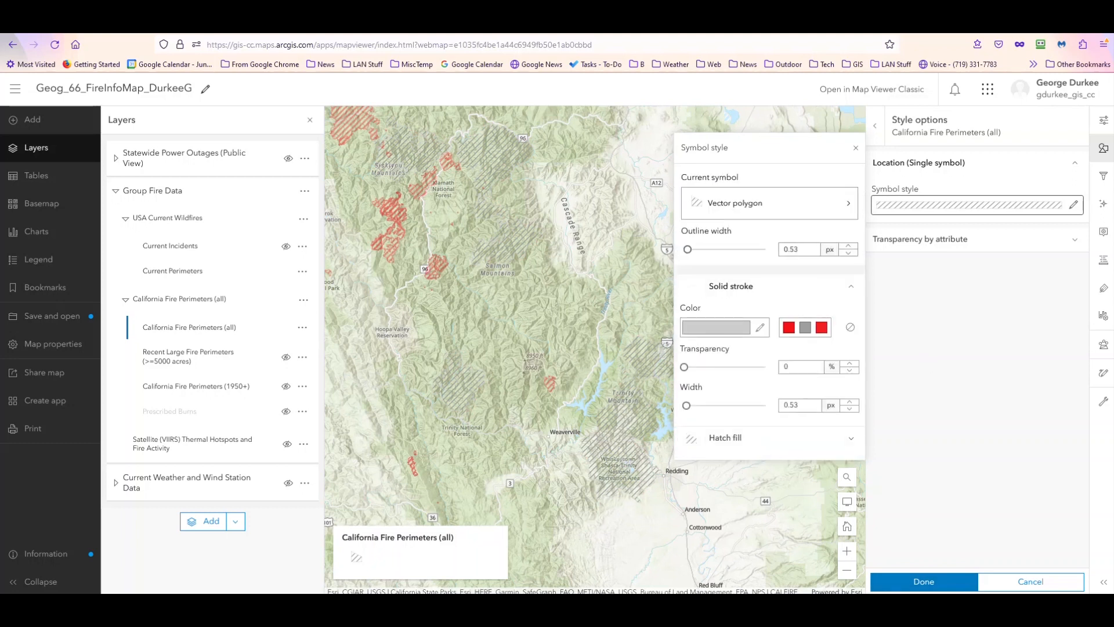
# Color the solid stroke of the hatched perimeter symbol red and apply the style
pyautogui.click(787, 326)
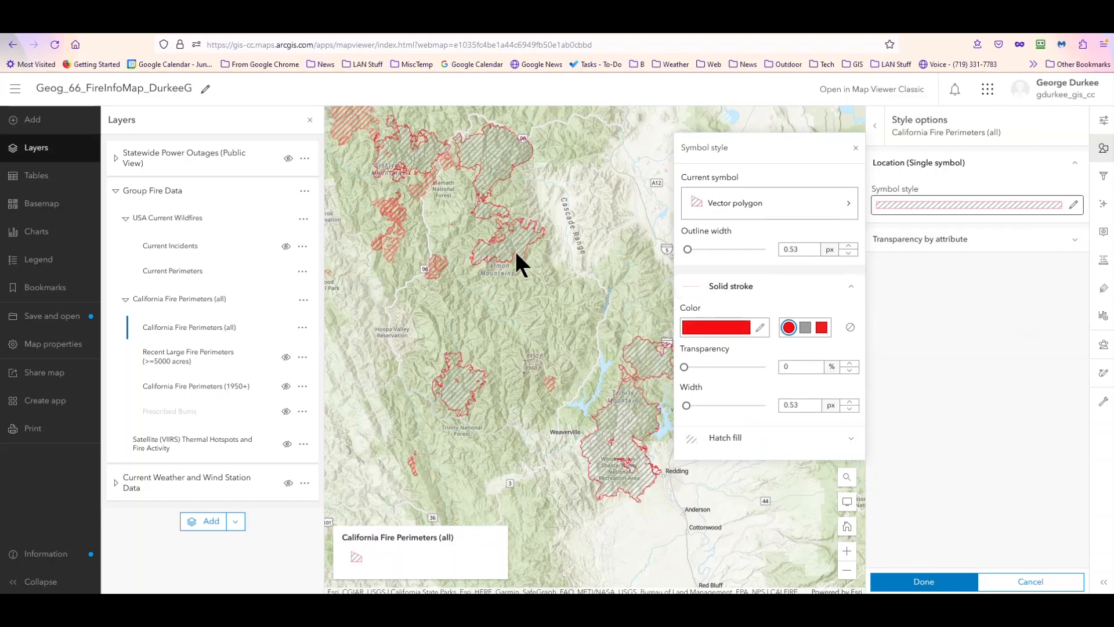
pyautogui.scroll(2, 516, 246)
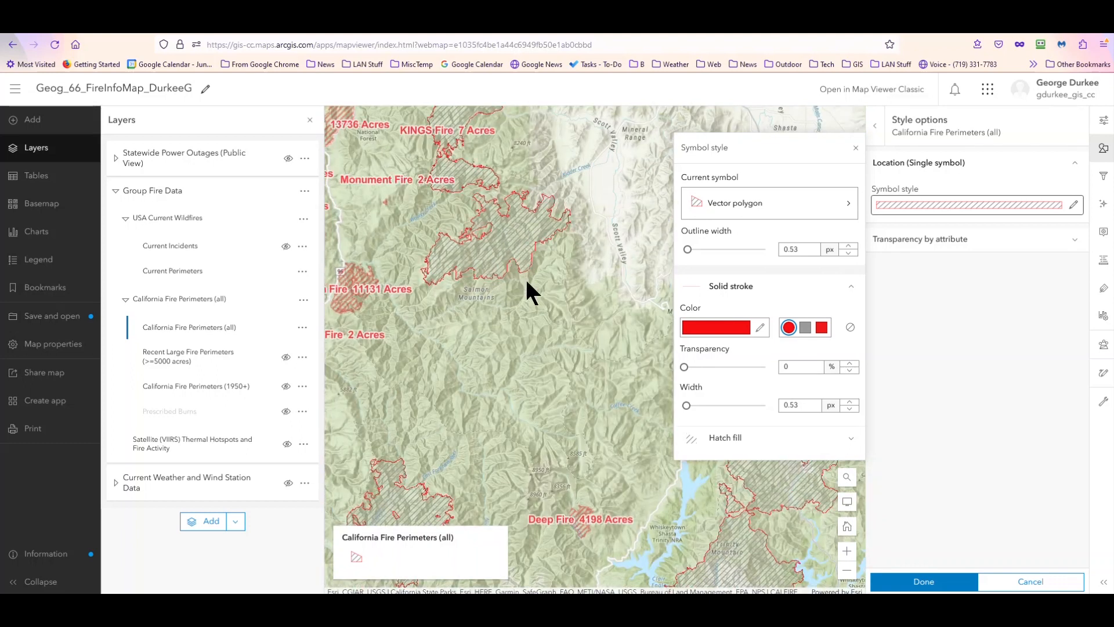
pyautogui.click(855, 148)
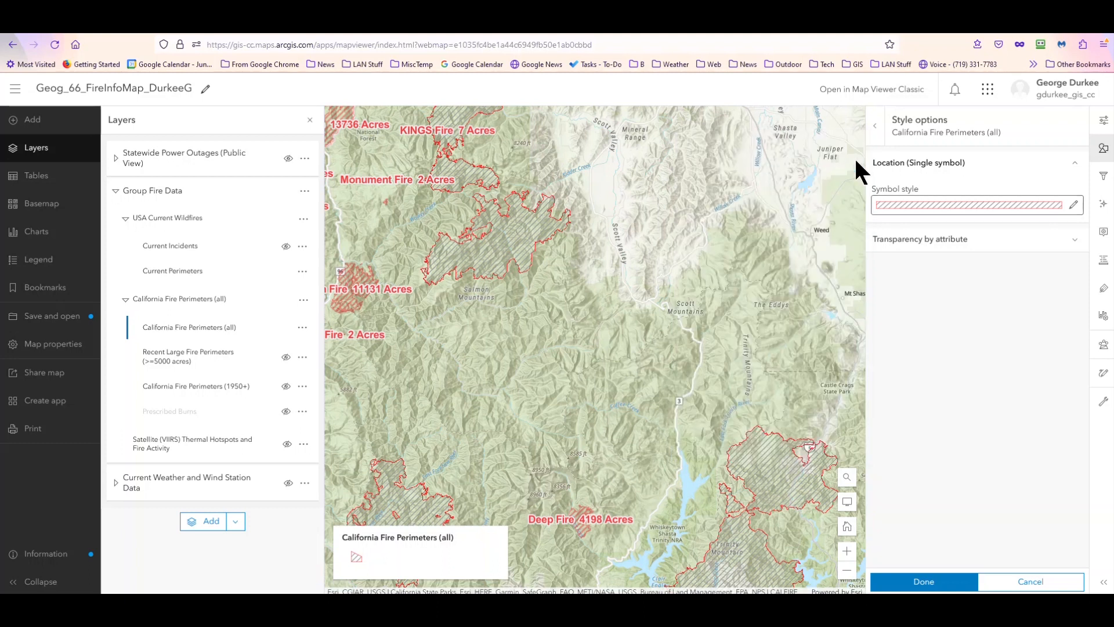
pyautogui.click(918, 583)
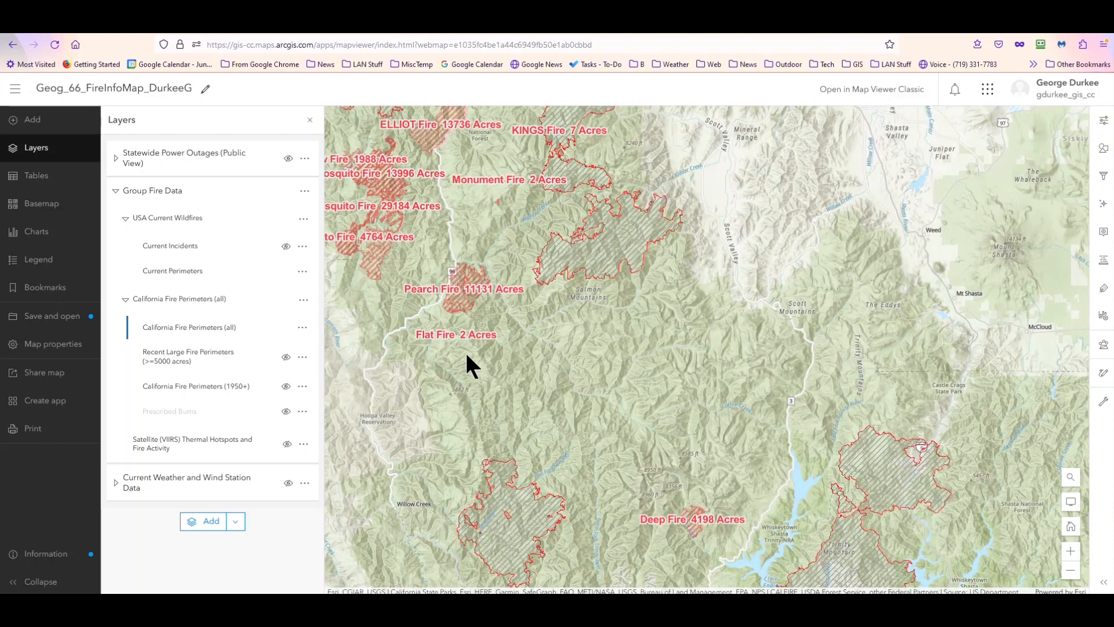
# Save the web map and review its sharing level options, leaving access set to Owner
pyautogui.click(310, 121)
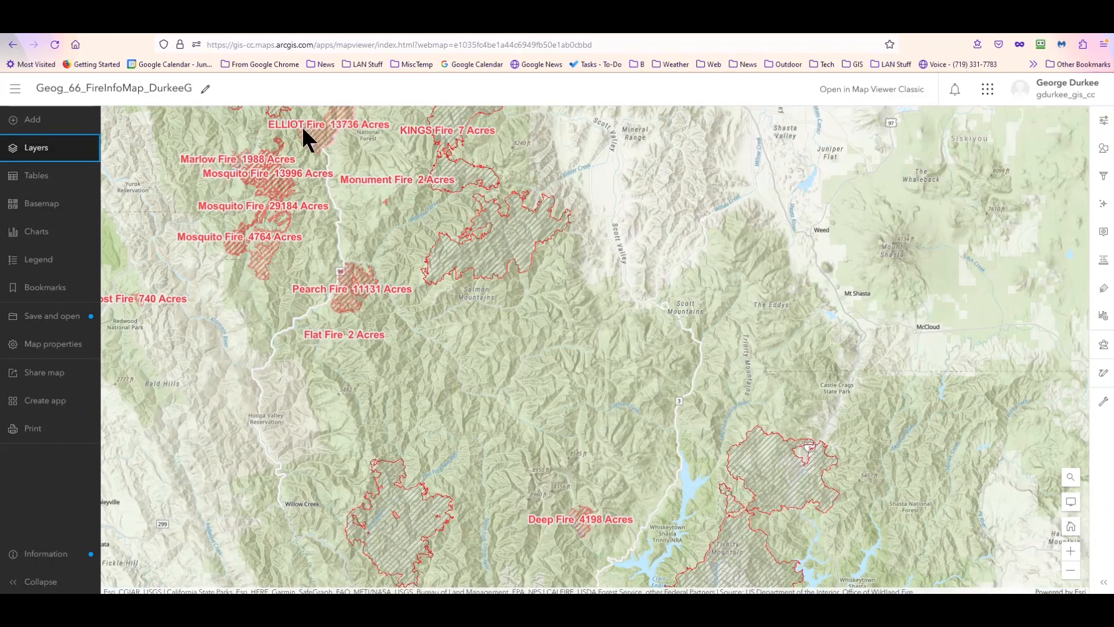
pyautogui.click(54, 325)
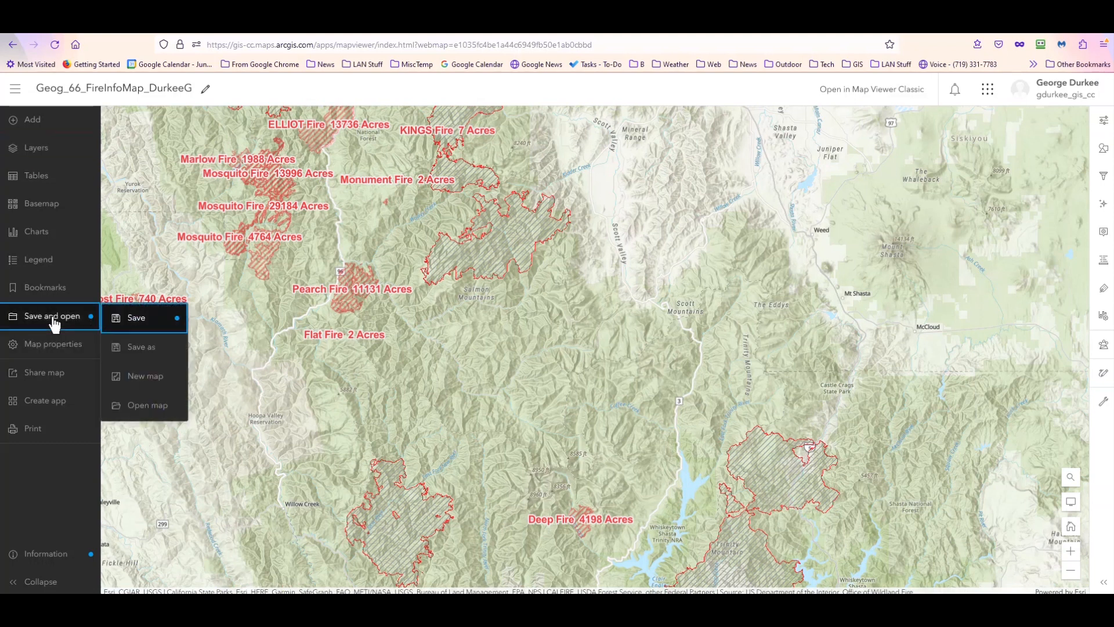
pyautogui.click(133, 324)
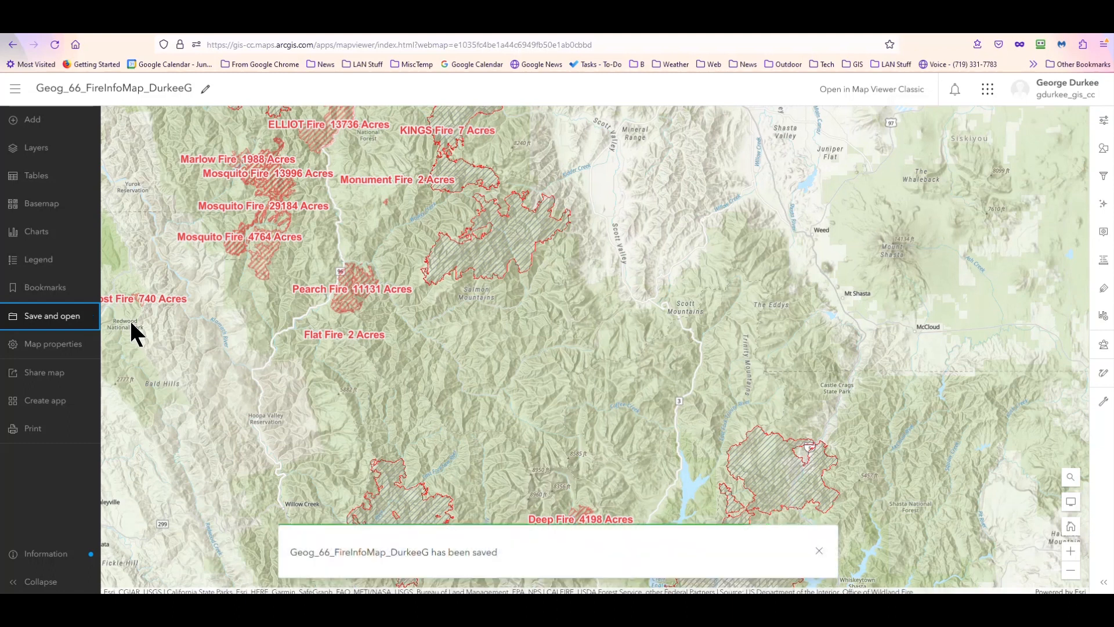
pyautogui.click(38, 380)
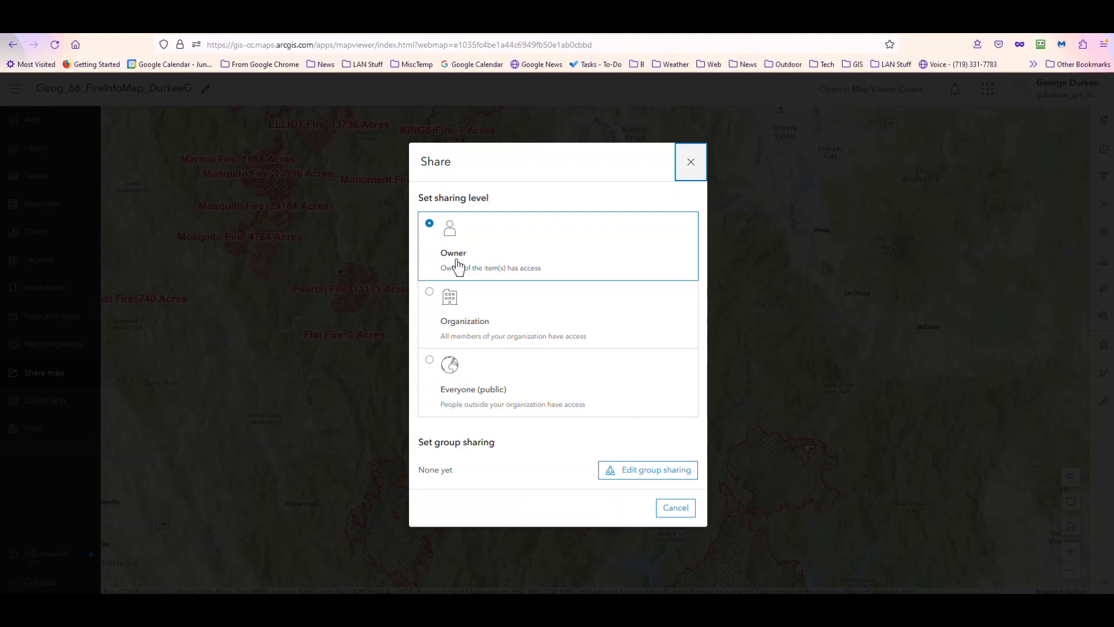
pyautogui.click(674, 508)
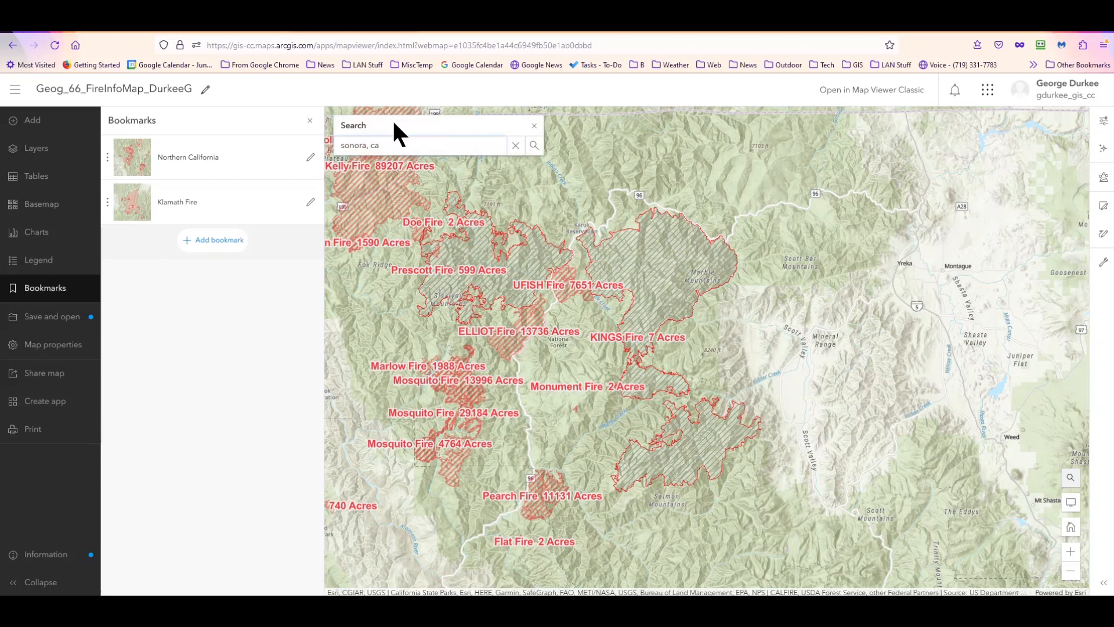
# Search the map for Sonora, CA, dismiss the result popup and show the surrounding area
pyautogui.click(534, 146)
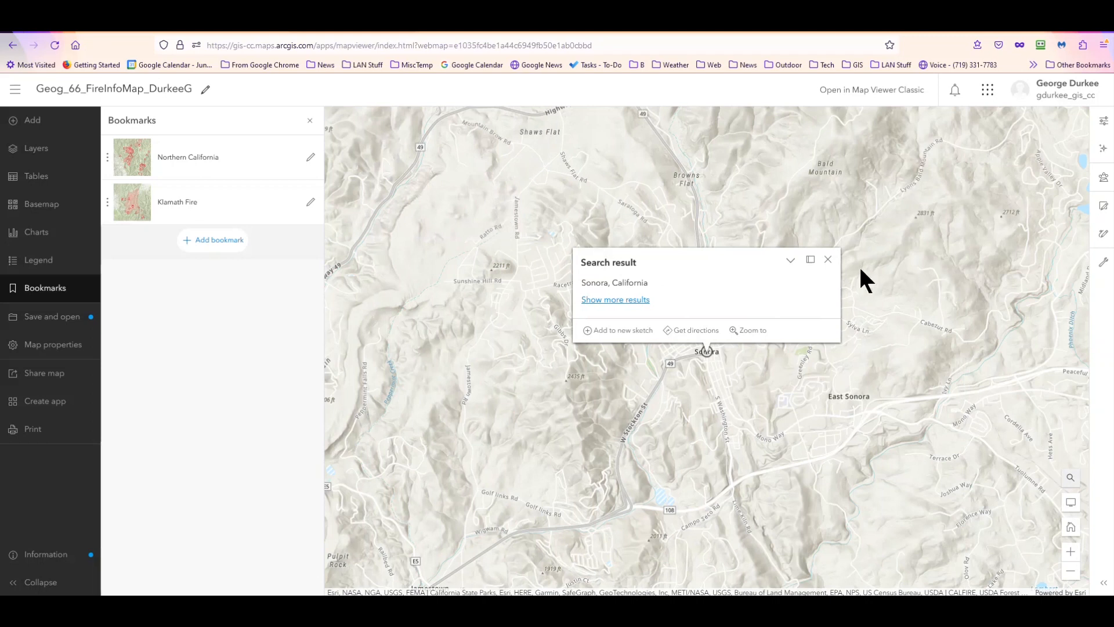
pyautogui.click(828, 259)
pyautogui.scroll(-1, 793, 318)
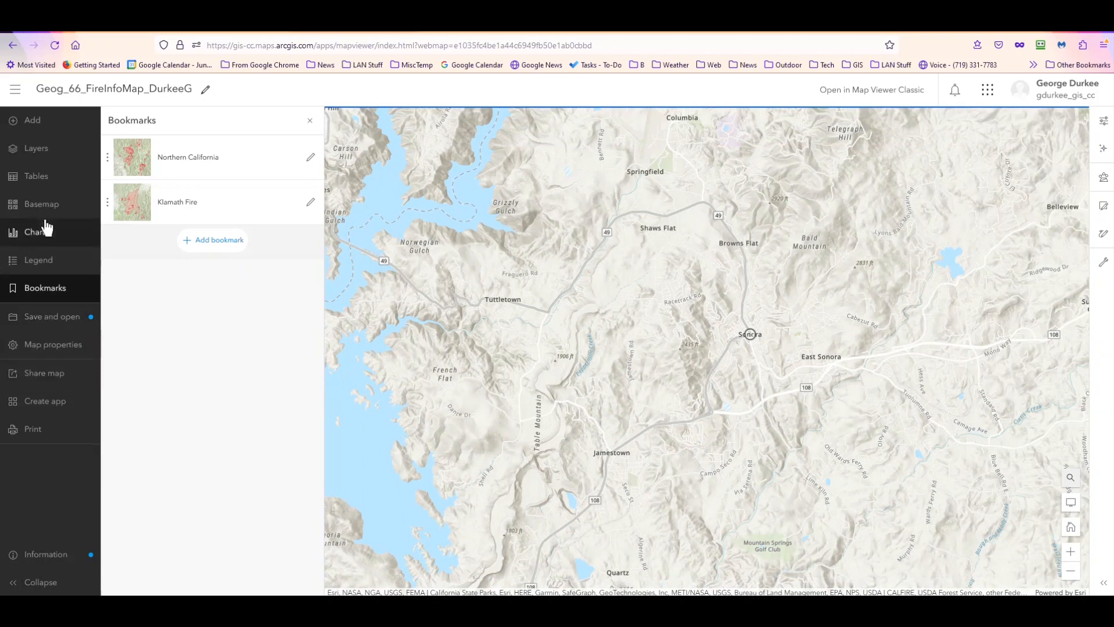
# Save the web map and open the Content page in a separate browser tab
pyautogui.click(57, 318)
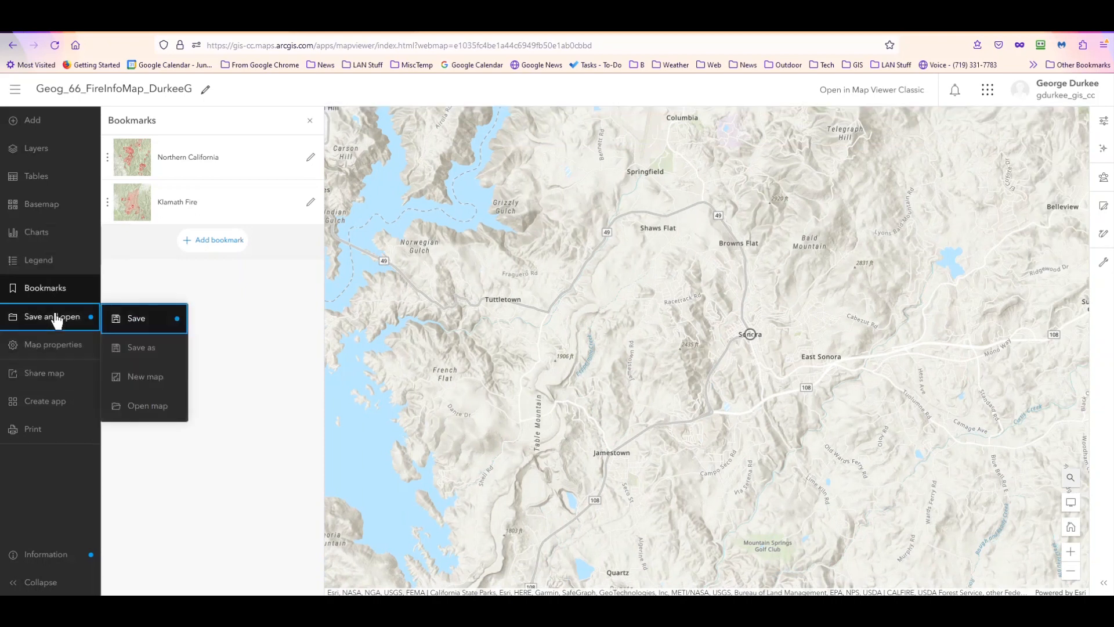
pyautogui.click(136, 319)
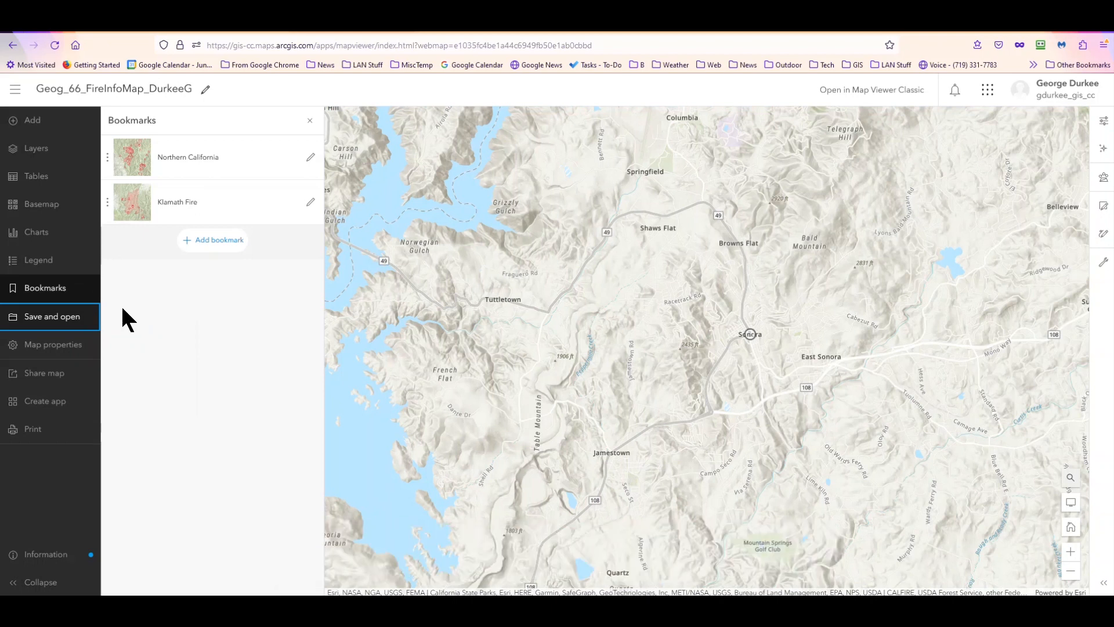
pyautogui.click(14, 93)
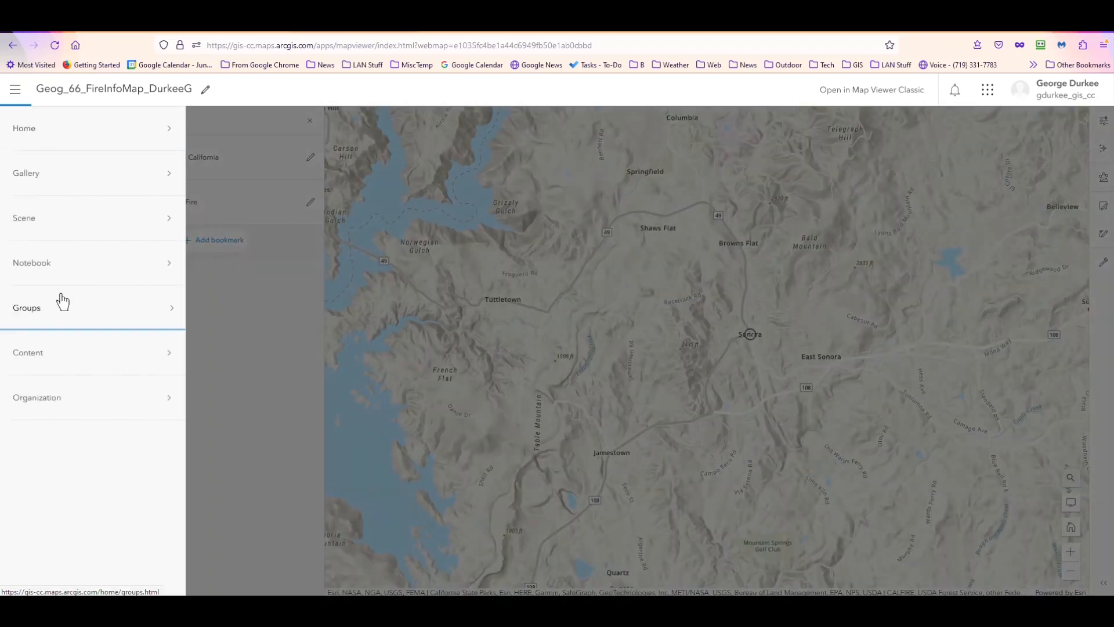
pyautogui.rightClick(41, 354)
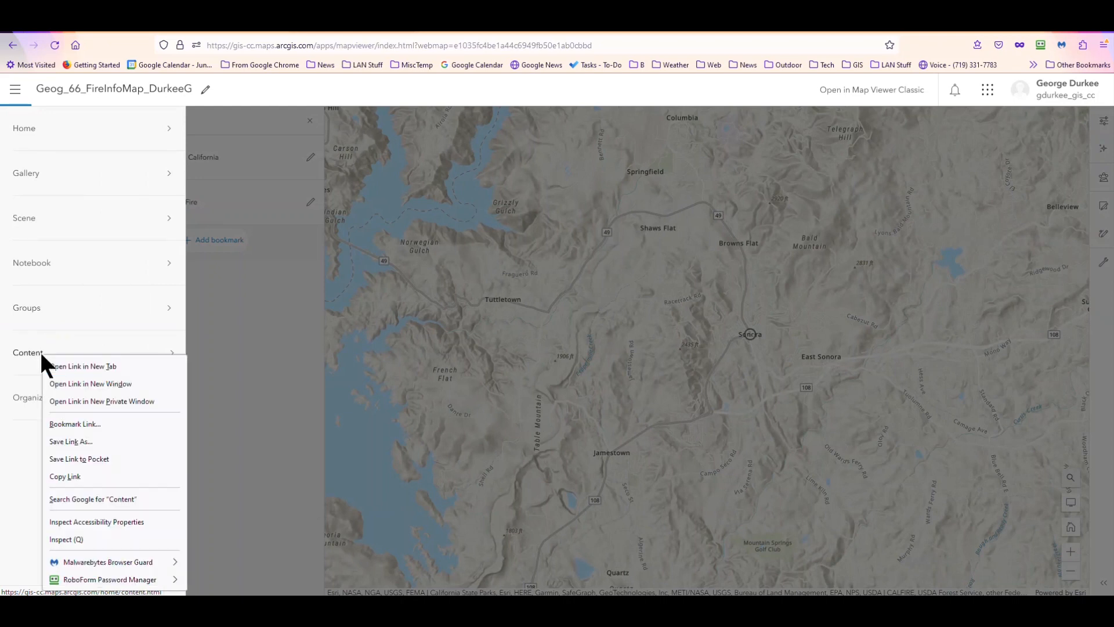
pyautogui.click(73, 369)
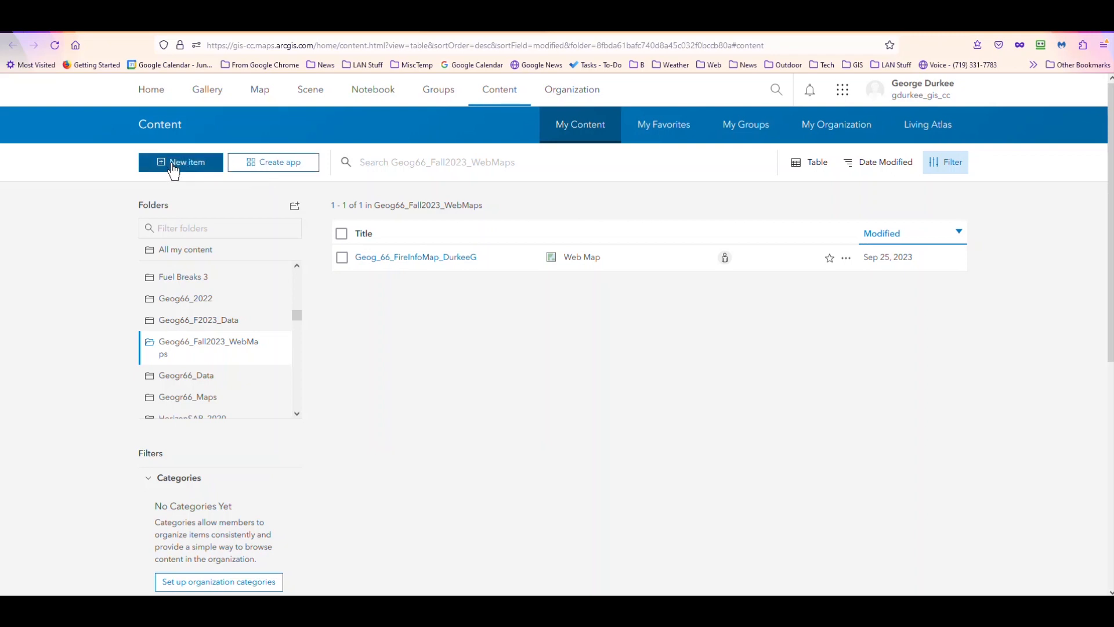
# Start a new feature layer item using the option to define your own layer
pyautogui.click(173, 168)
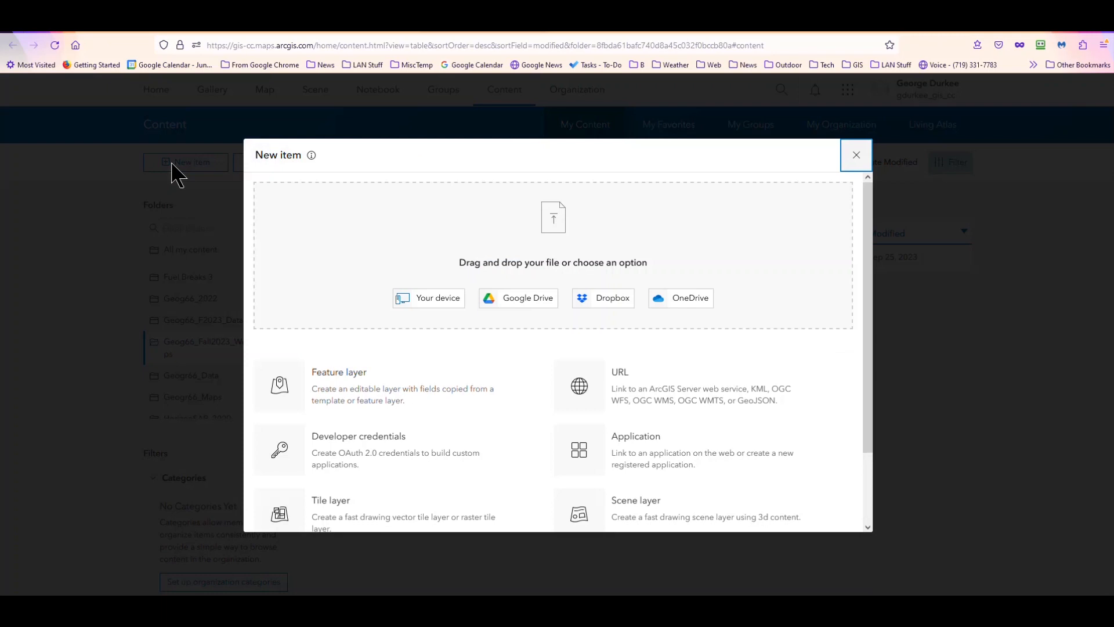
pyautogui.click(333, 387)
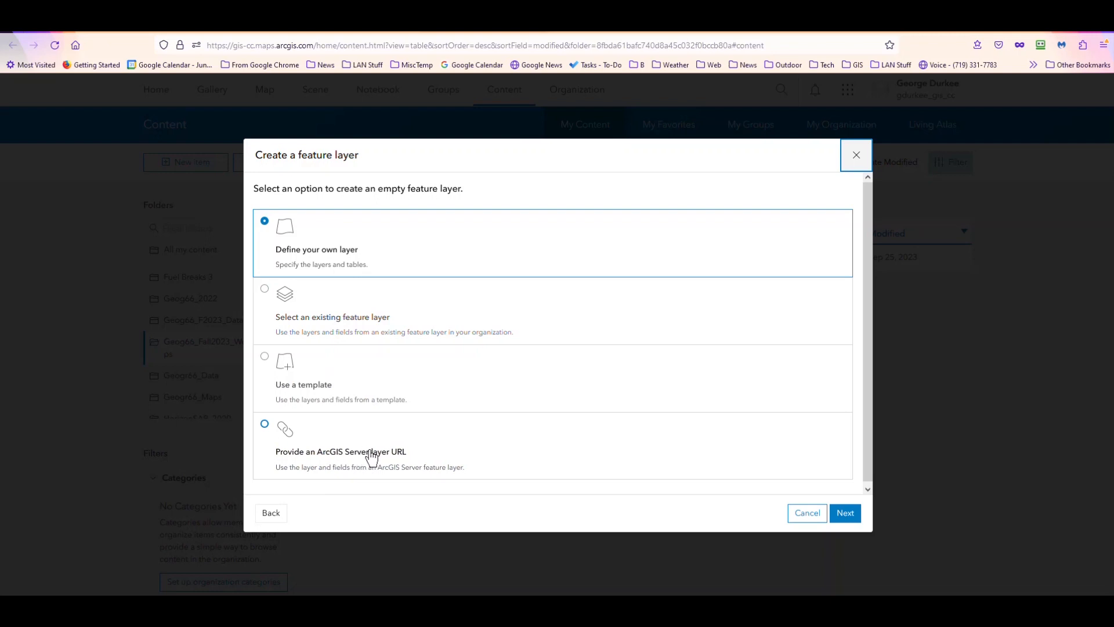
pyautogui.click(329, 242)
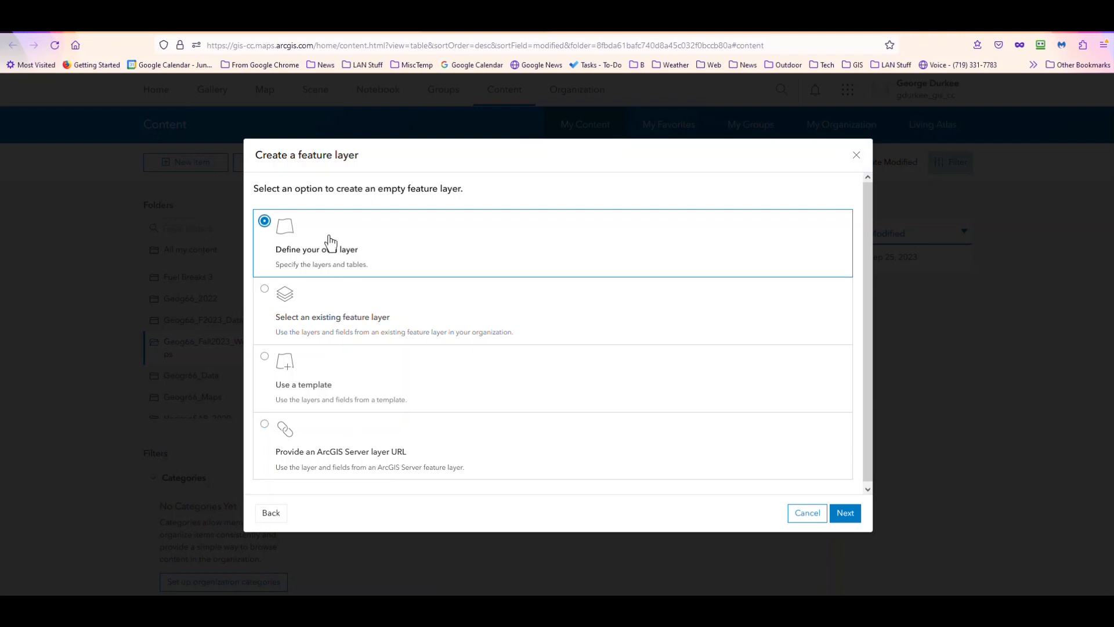
pyautogui.click(844, 516)
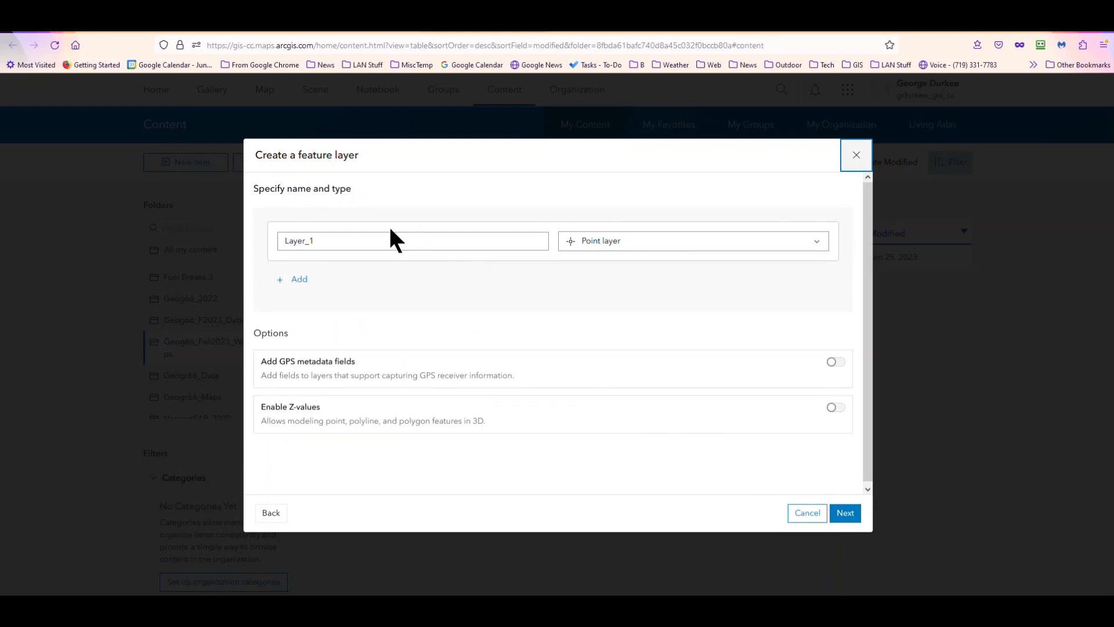
# Name the first layer Points1, keeping it as a point layer
pyautogui.press('Tab')
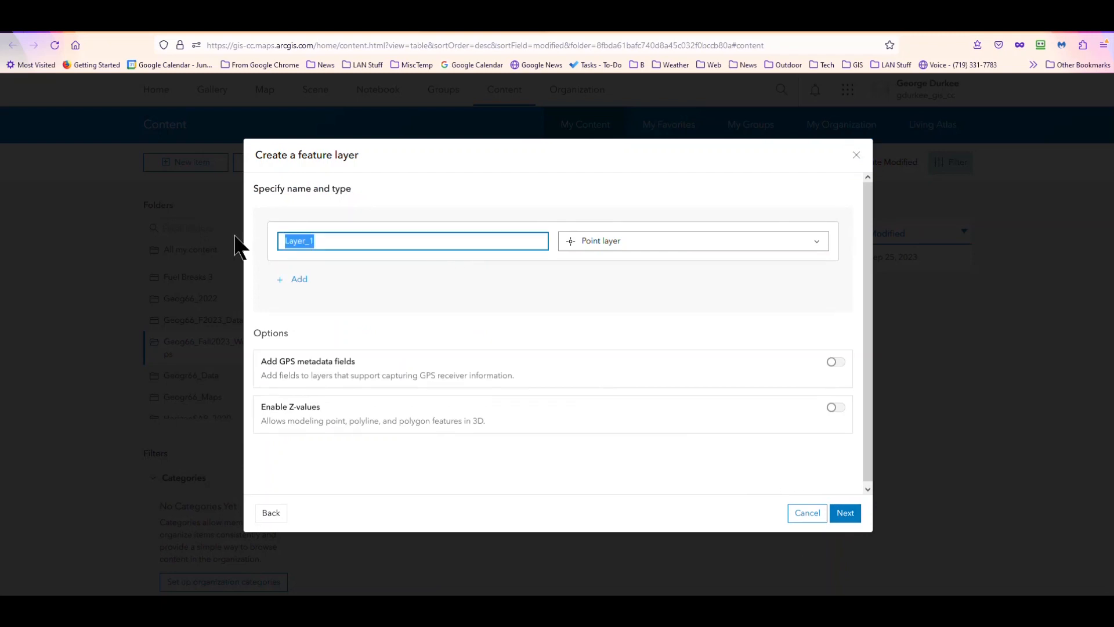
pyautogui.write('Tre')
pyautogui.press('BackSpace')
pyautogui.press('BackSpace')
pyautogui.press('BackSpace')
pyautogui.write('Points1')
# Add a second layer named Line1 and set its type to Line layer
pyautogui.click(296, 279)
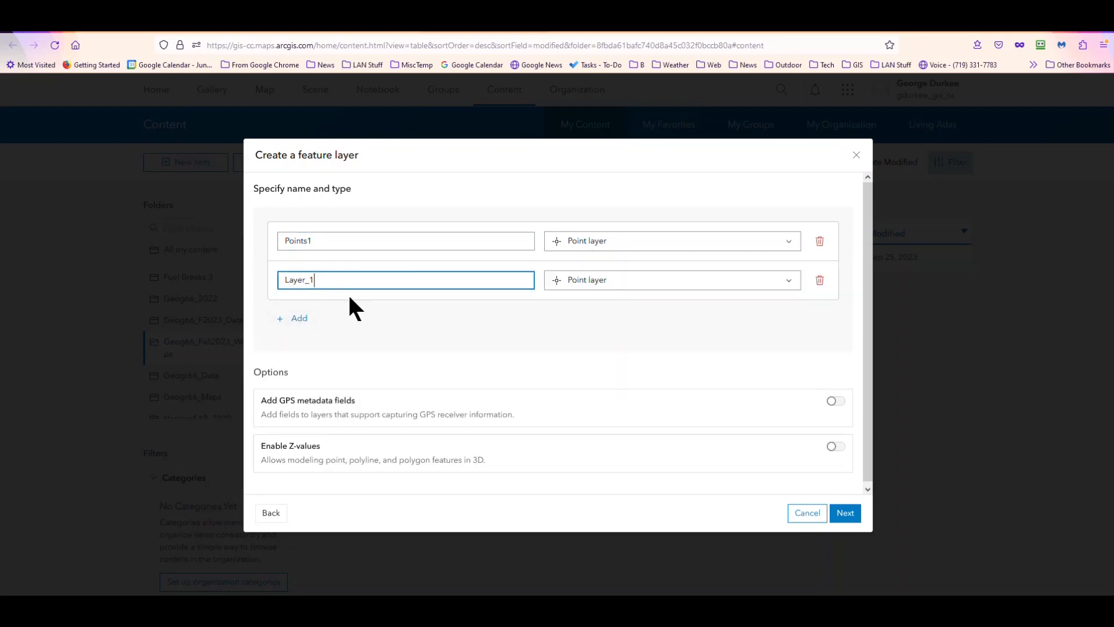
pyautogui.press('BackSpace')
pyautogui.press('BackSpace')
pyautogui.press('BackSpace')
pyautogui.press('BackSpace')
pyautogui.press('BackSpace')
pyautogui.press('BackSpace')
pyautogui.press('BackSpace')
pyautogui.write('Line1')
pyautogui.click(630, 281)
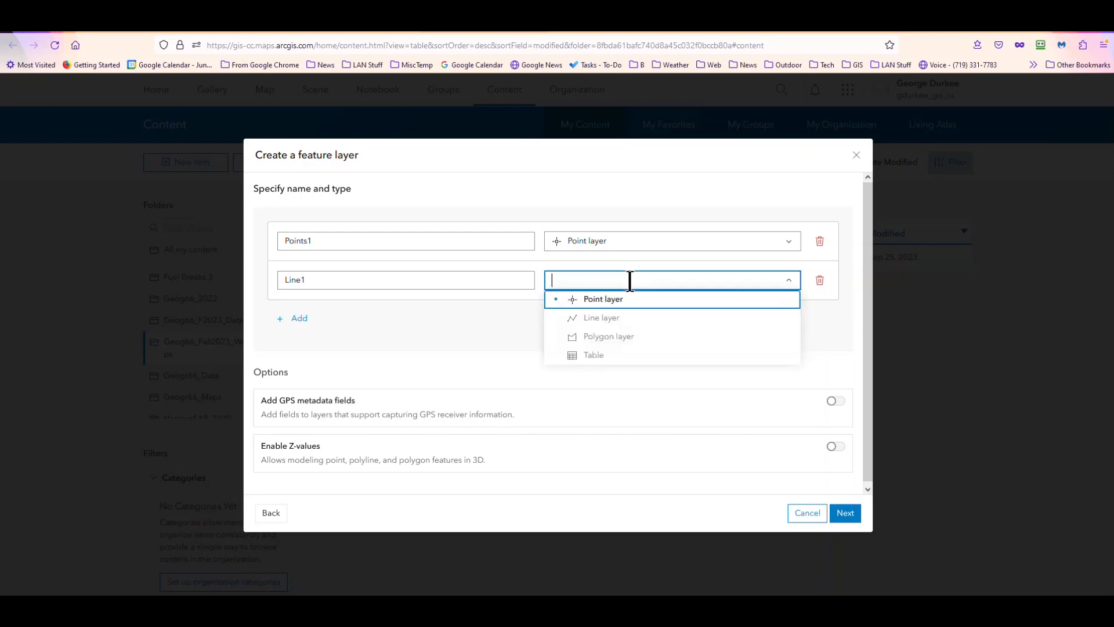
pyautogui.click(618, 319)
# Add a third layer named Polygon1 and set its type to Polygon layer
pyautogui.click(298, 320)
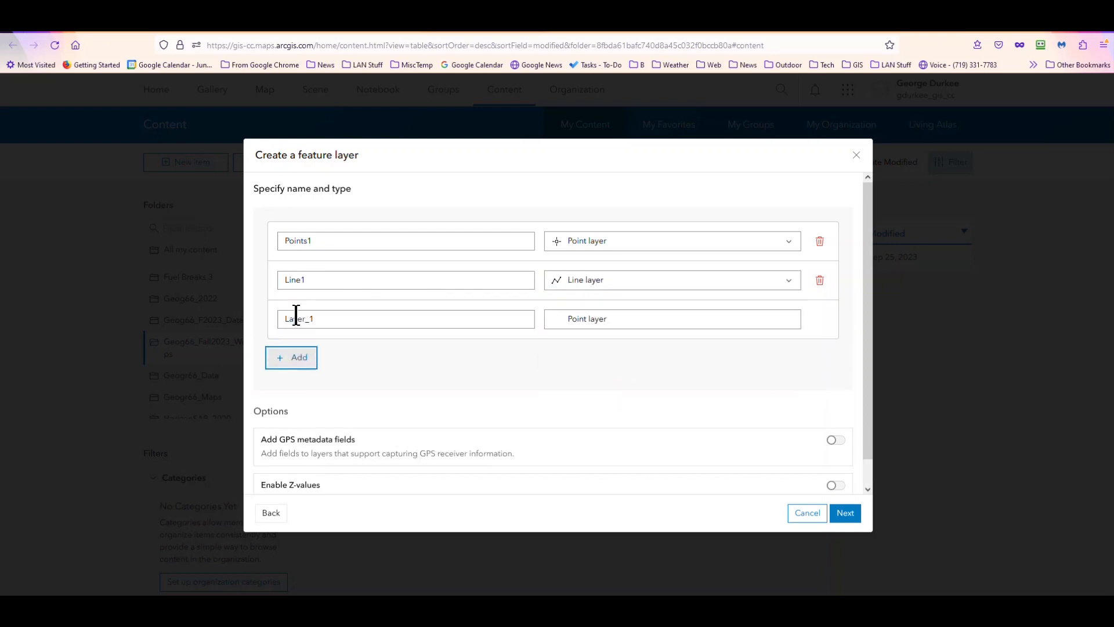
pyautogui.moveTo(331, 321); pyautogui.dragTo(247, 329)
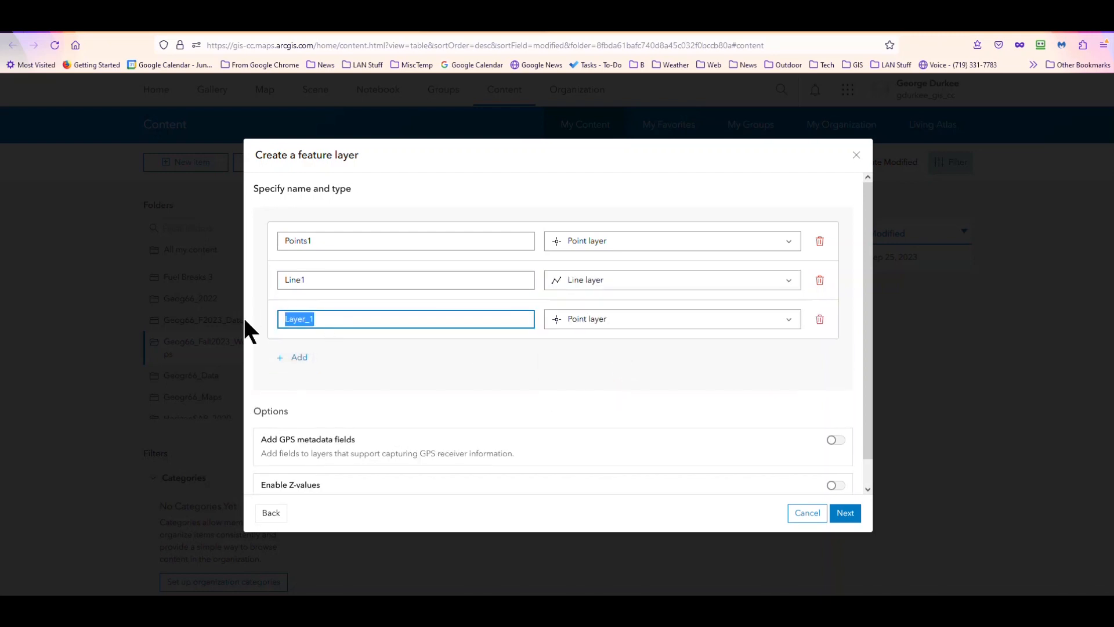
pyautogui.write('Polygon1')
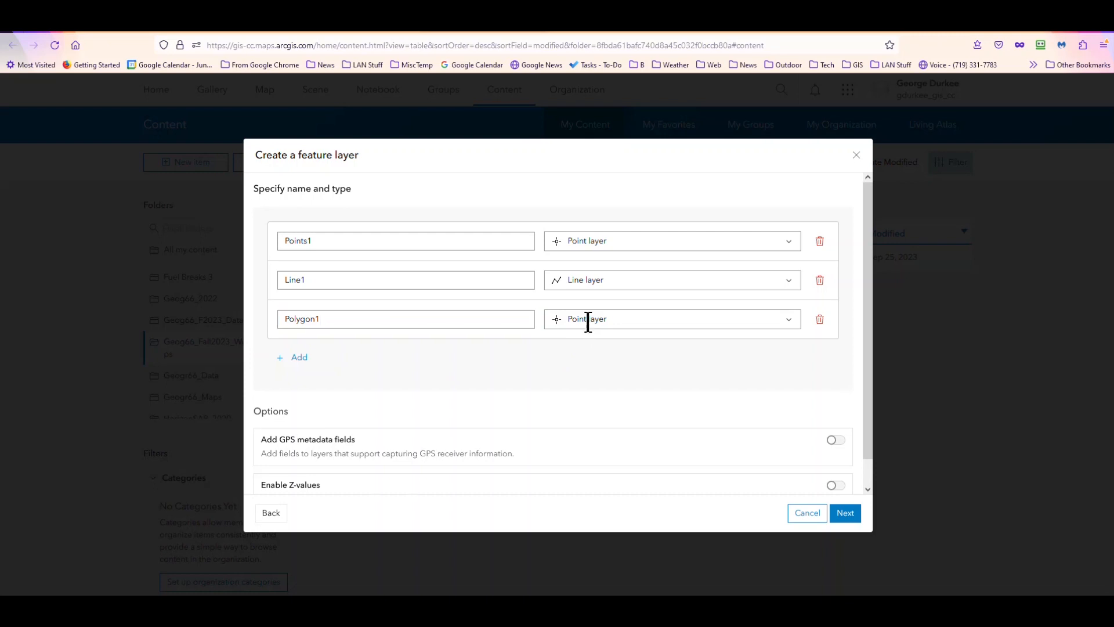
pyautogui.click(588, 319)
pyautogui.click(609, 375)
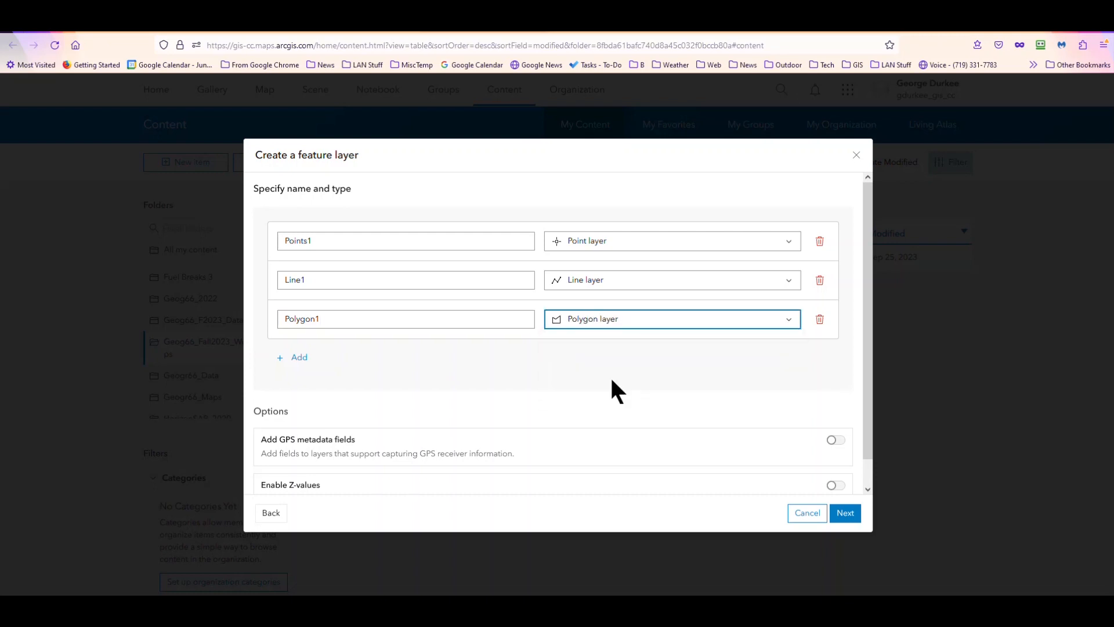
# Enable Z-values for the new feature layer and proceed to its item details
pyautogui.scroll(-1, 613, 381)
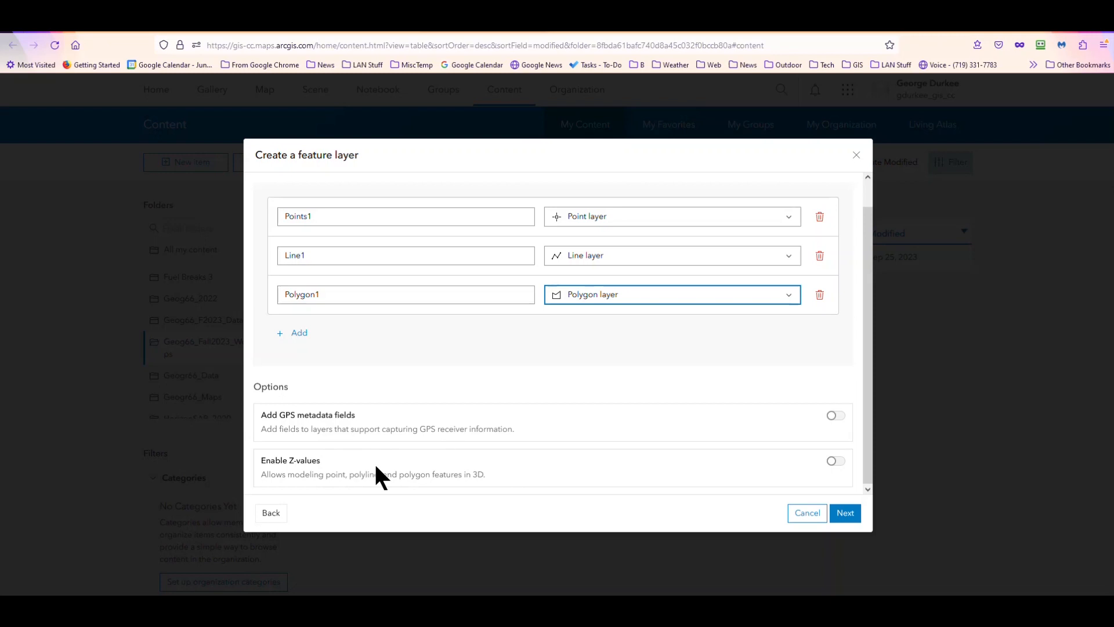
pyautogui.click(838, 461)
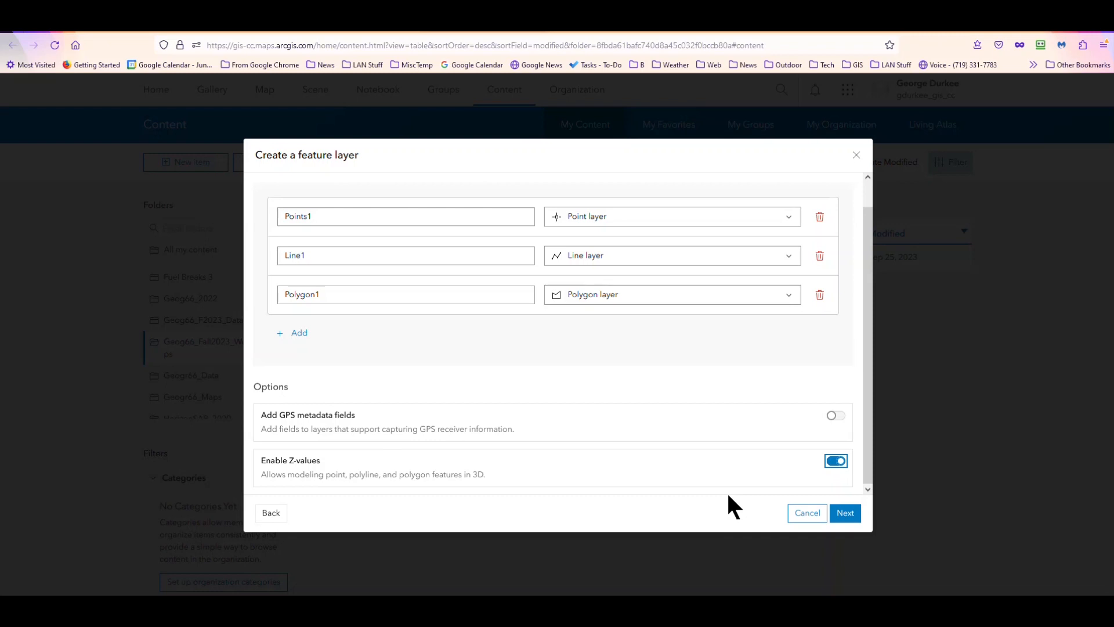
pyautogui.click(845, 513)
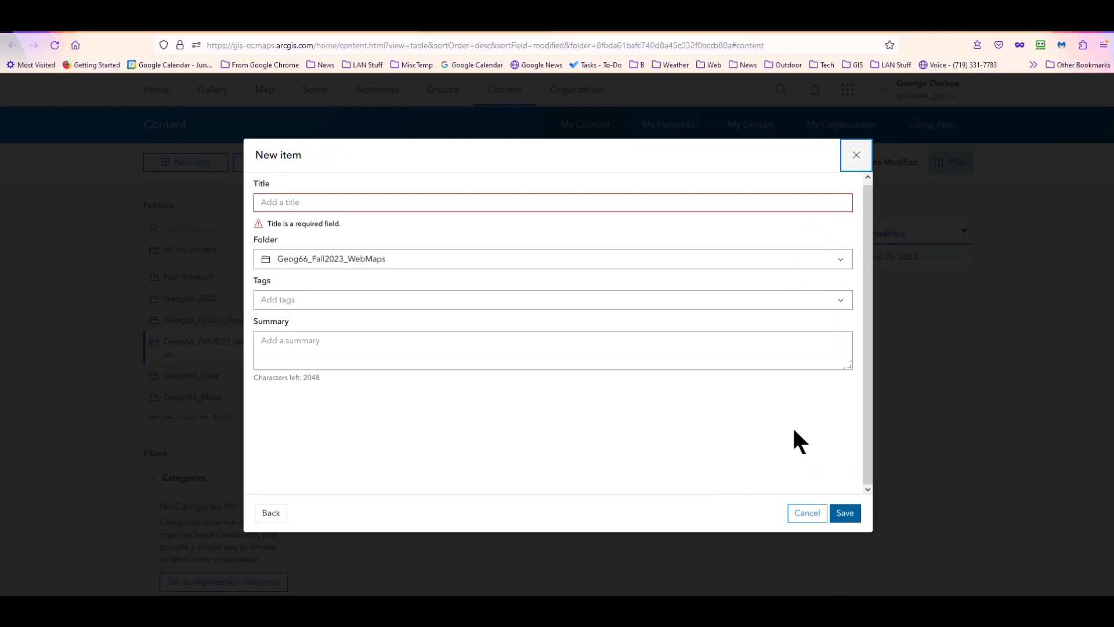
# Title the item PointsLinesPolygonsDraft1 and choose Geog66_F2023_Data as its folder
pyautogui.click(326, 202)
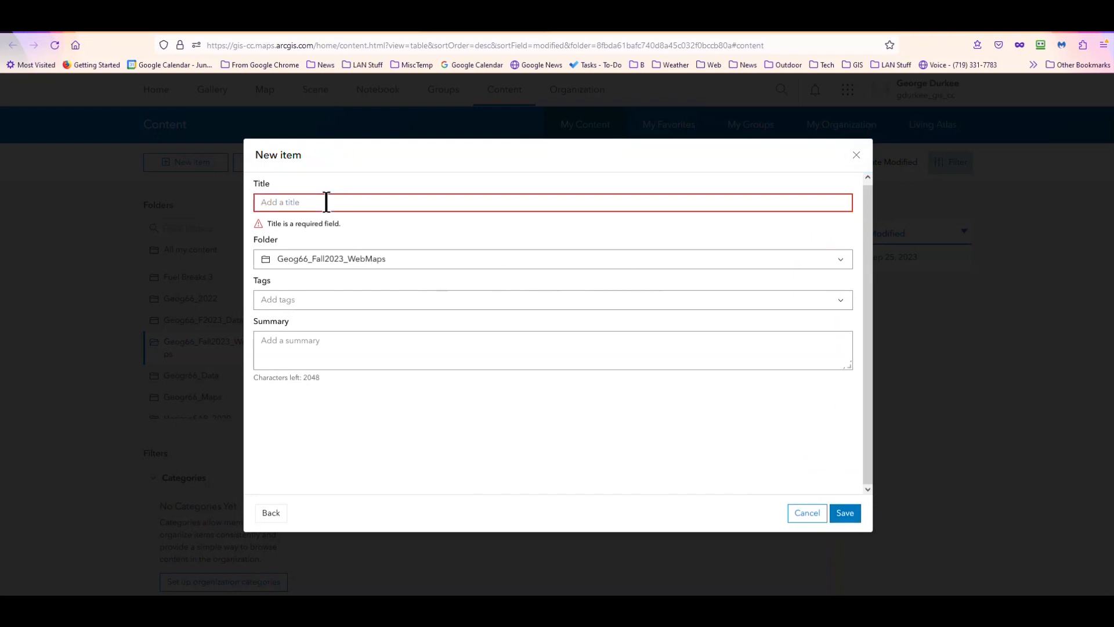
pyautogui.write('PointsLines')
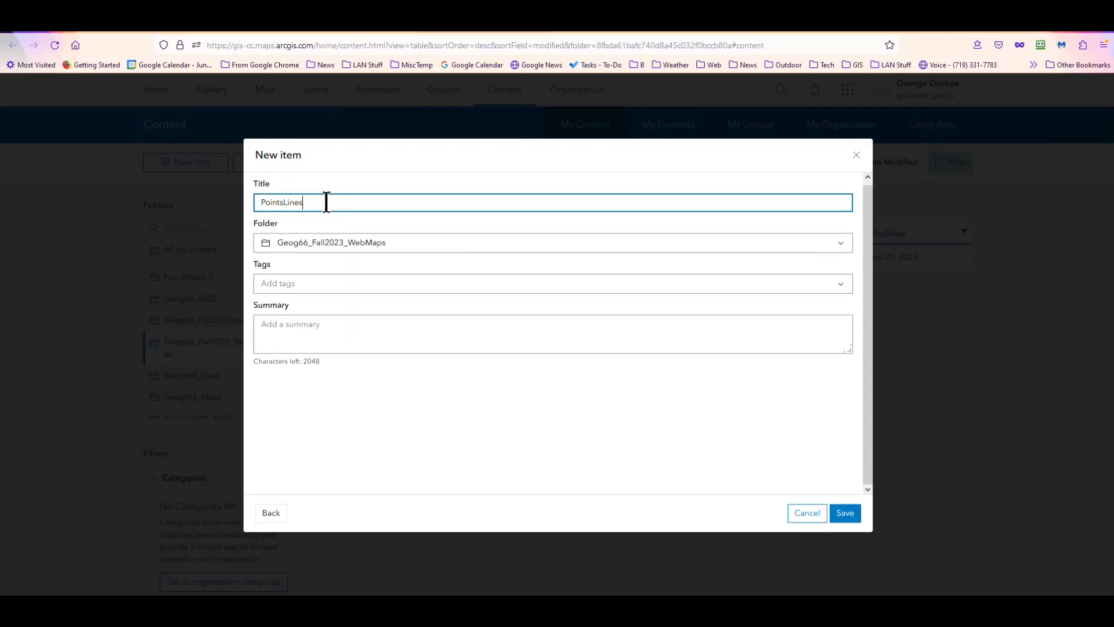
pyautogui.write('PolygonsDraft1')
pyautogui.click(843, 247)
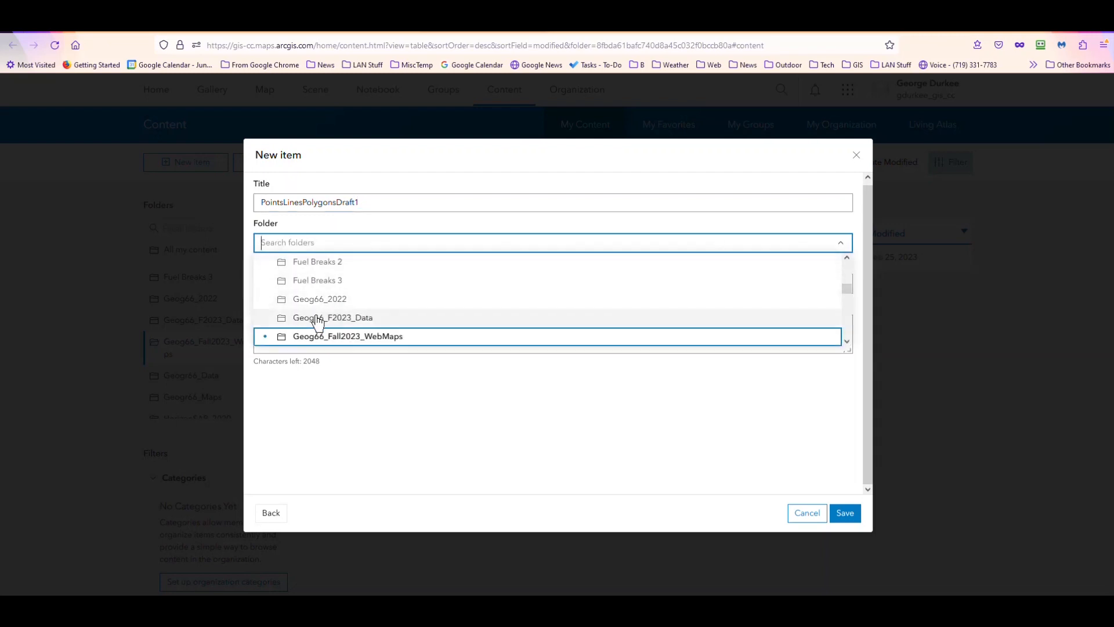
pyautogui.click(316, 317)
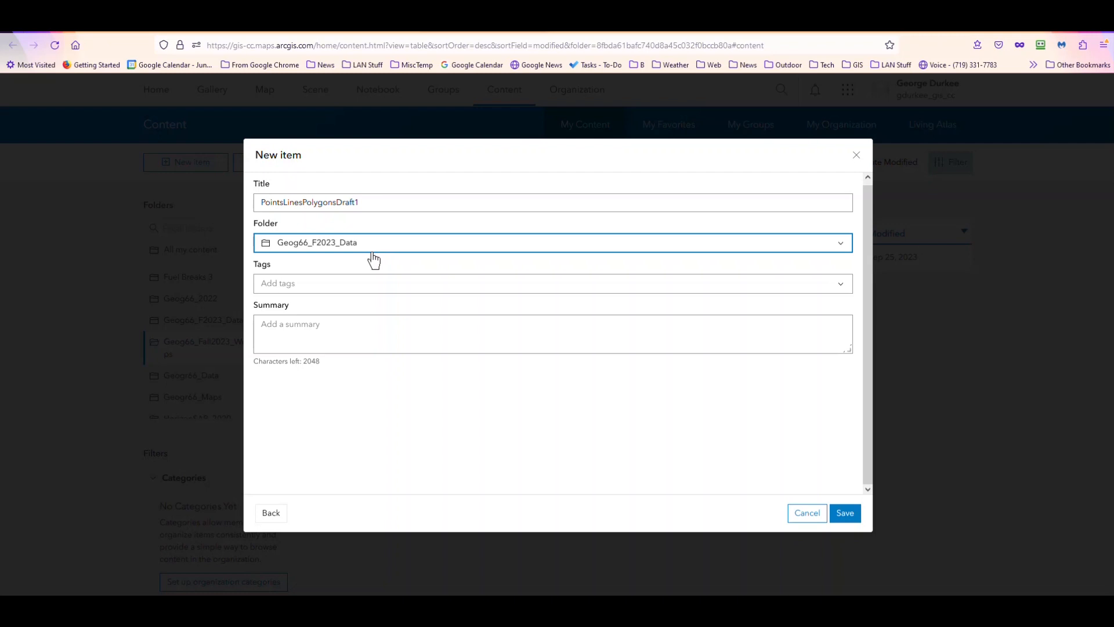
# Enter "Test Pt Line Polygong" as the item summary and save the new feature layer
pyautogui.click(336, 327)
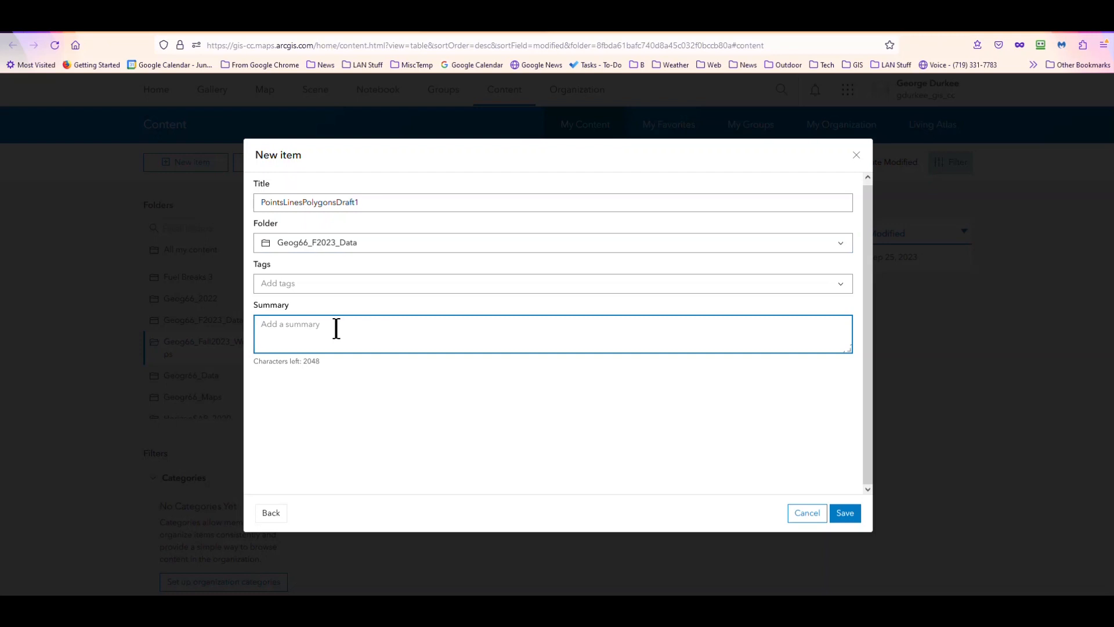
pyautogui.write('Test Pt Line PO')
pyautogui.press('BackSpace')
pyautogui.write('olygong')
pyautogui.click(853, 514)
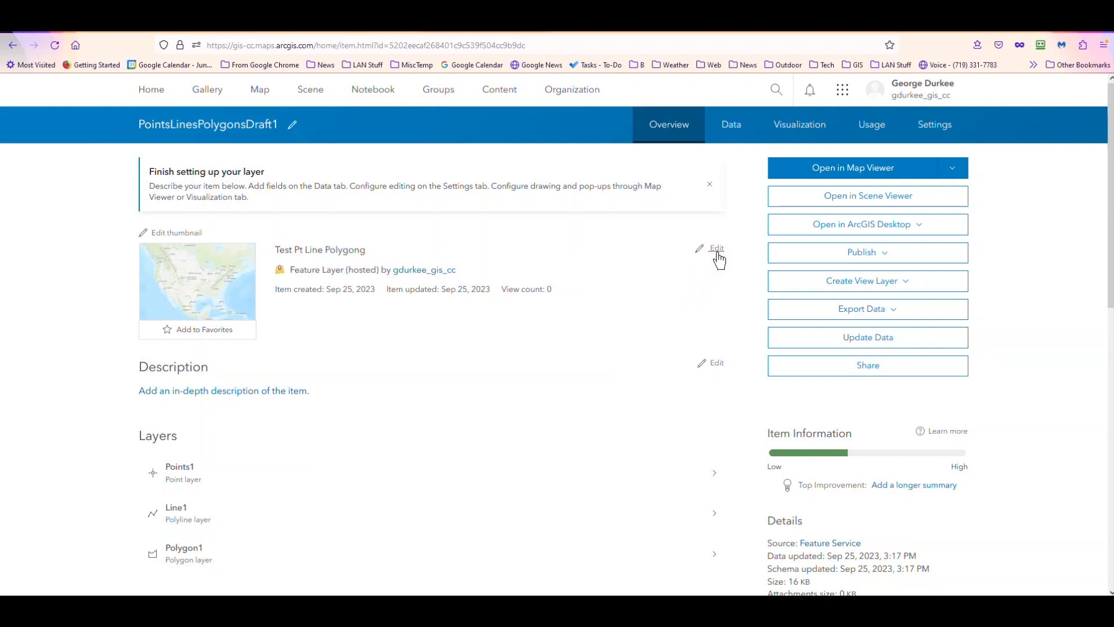
# Examine the feature layer's overview page, including its layers, details and folder, and copy its service URL
pyautogui.scroll(-1, 667, 323)
pyautogui.scroll(-1, 668, 323)
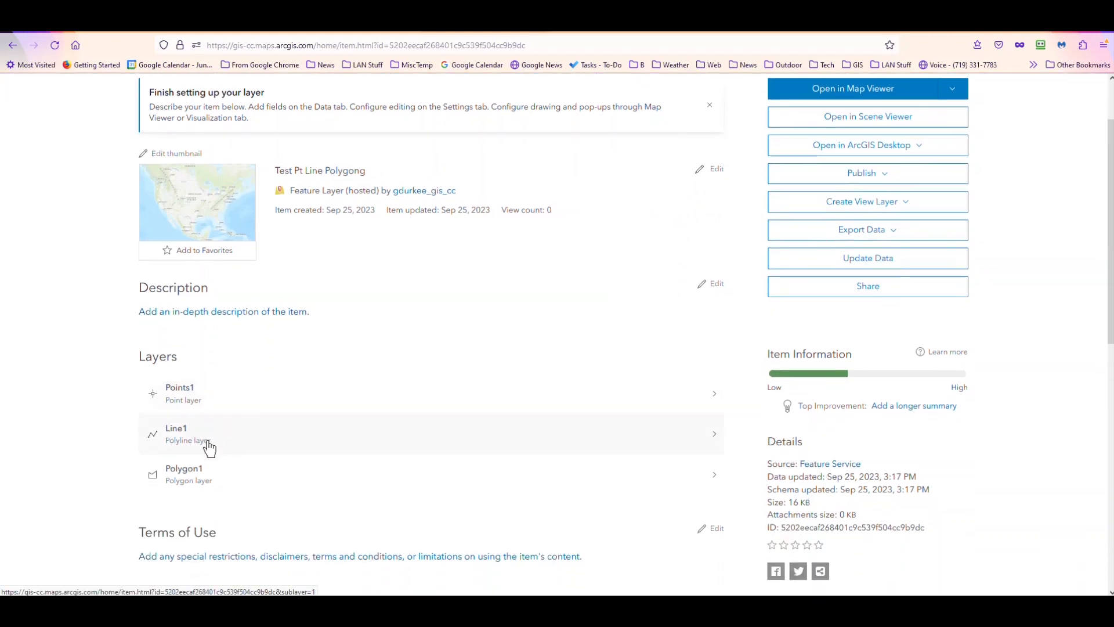
pyautogui.scroll(-5, 324, 421)
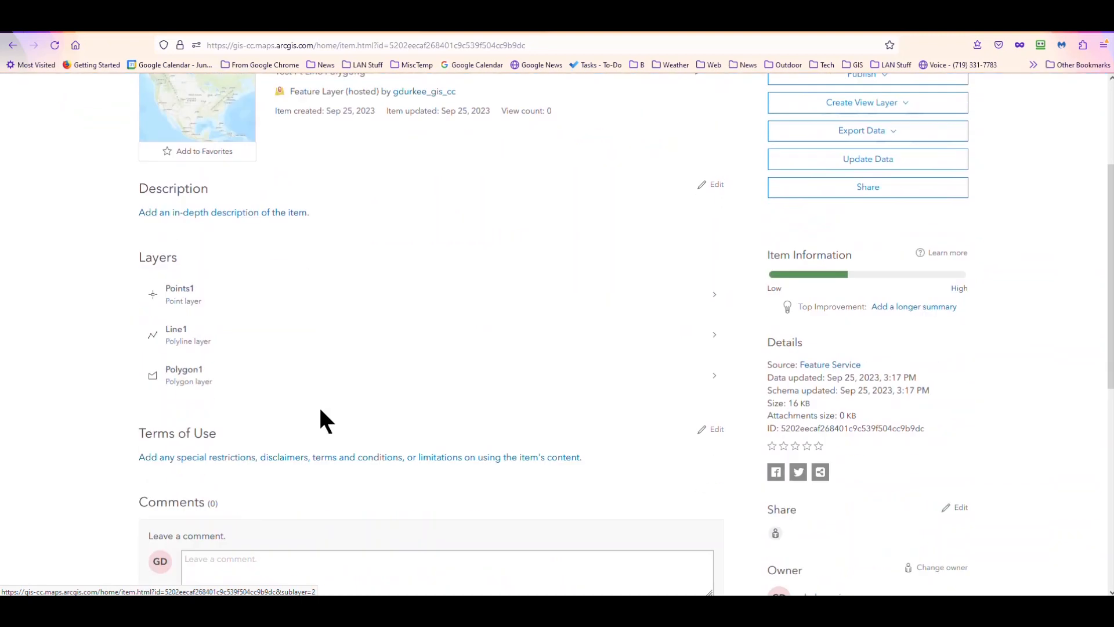
pyautogui.scroll(-2, 314, 406)
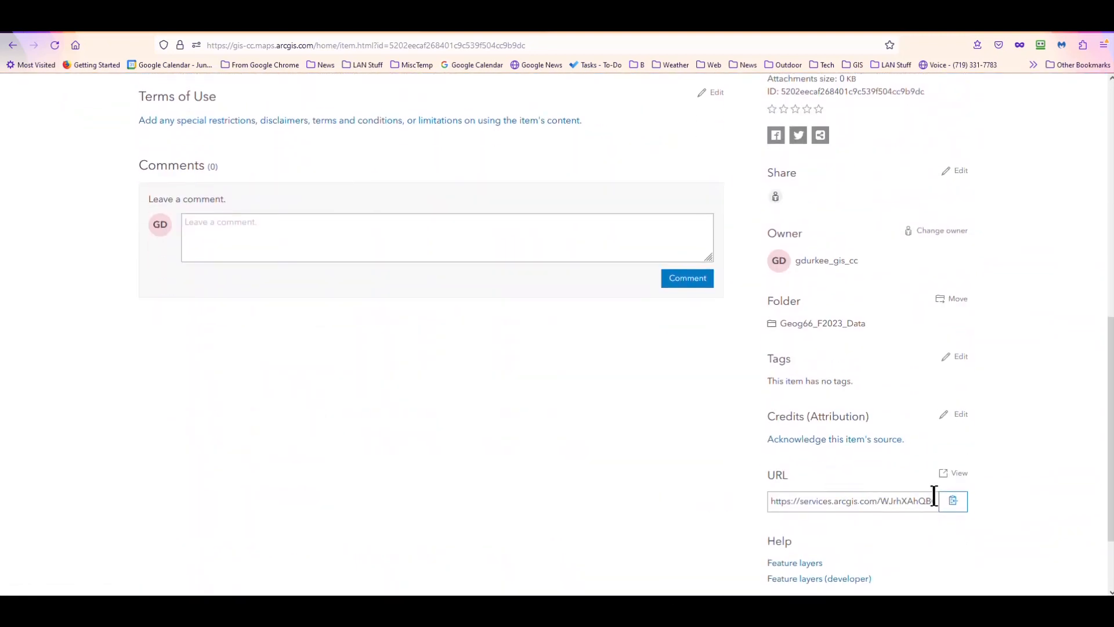
pyautogui.click(959, 504)
pyautogui.scroll(6, 501, 416)
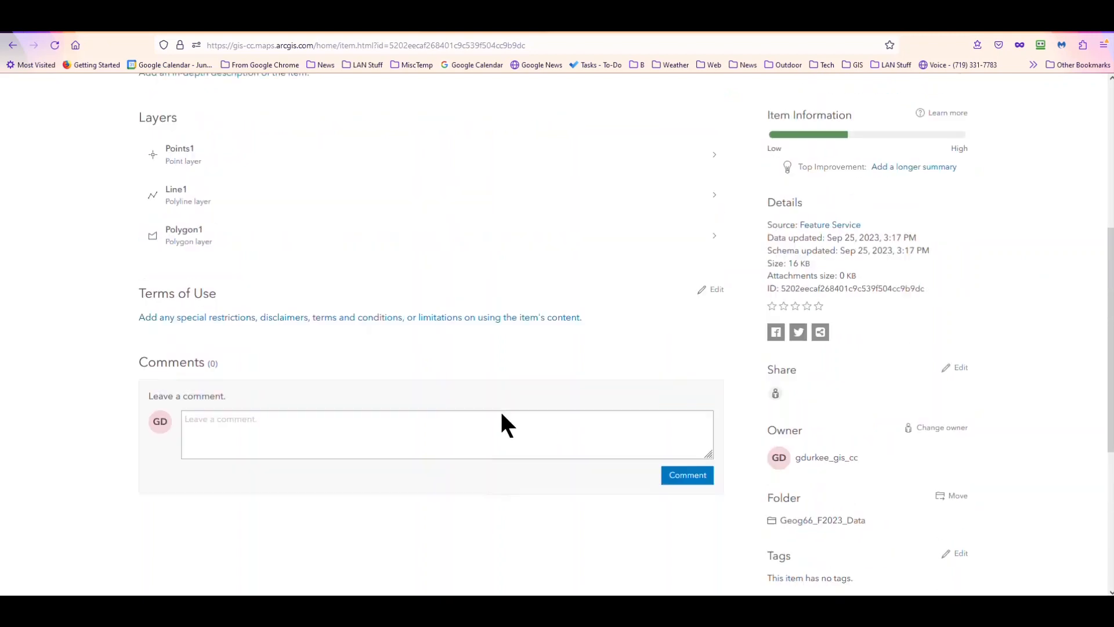
pyautogui.scroll(2, 501, 420)
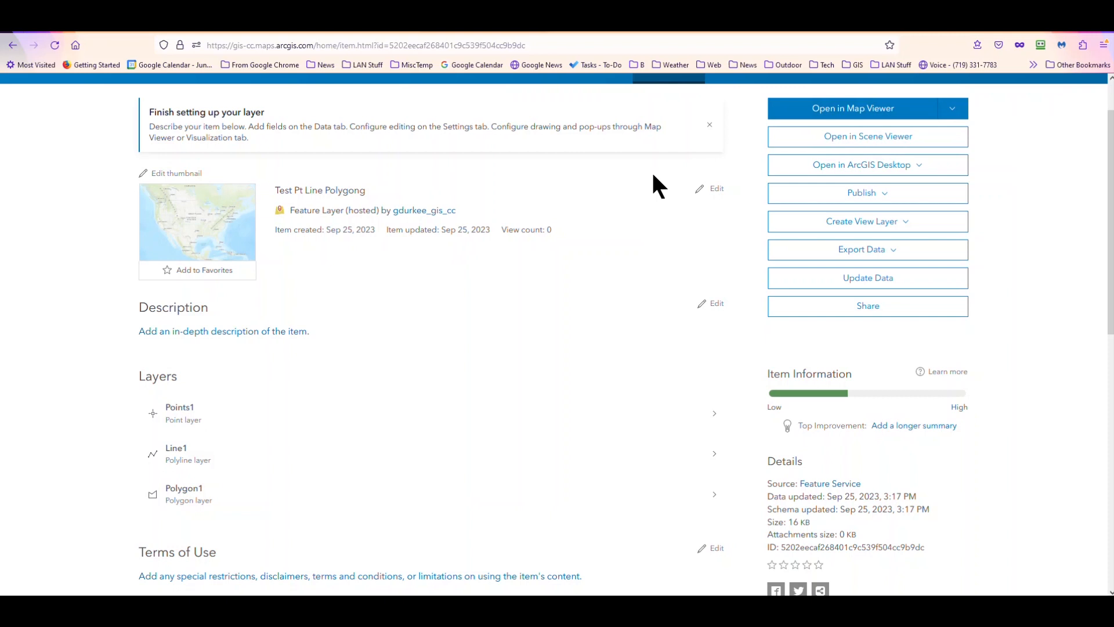
pyautogui.scroll(1, 653, 175)
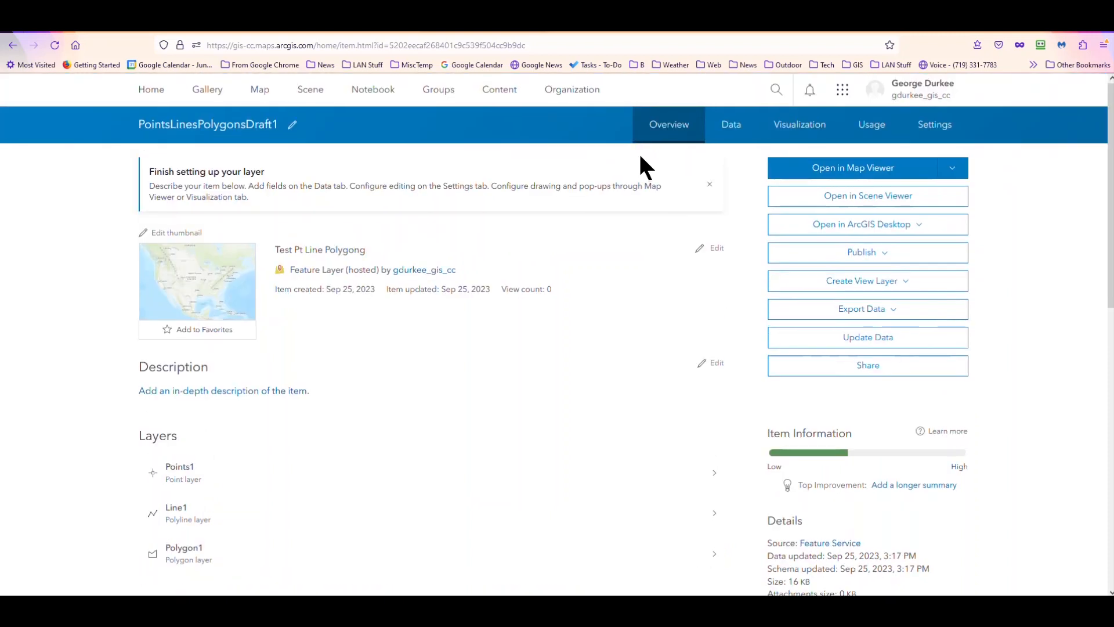
# Add a String field to the Points1 layer with Label as both its field name and display name
pyautogui.click(732, 130)
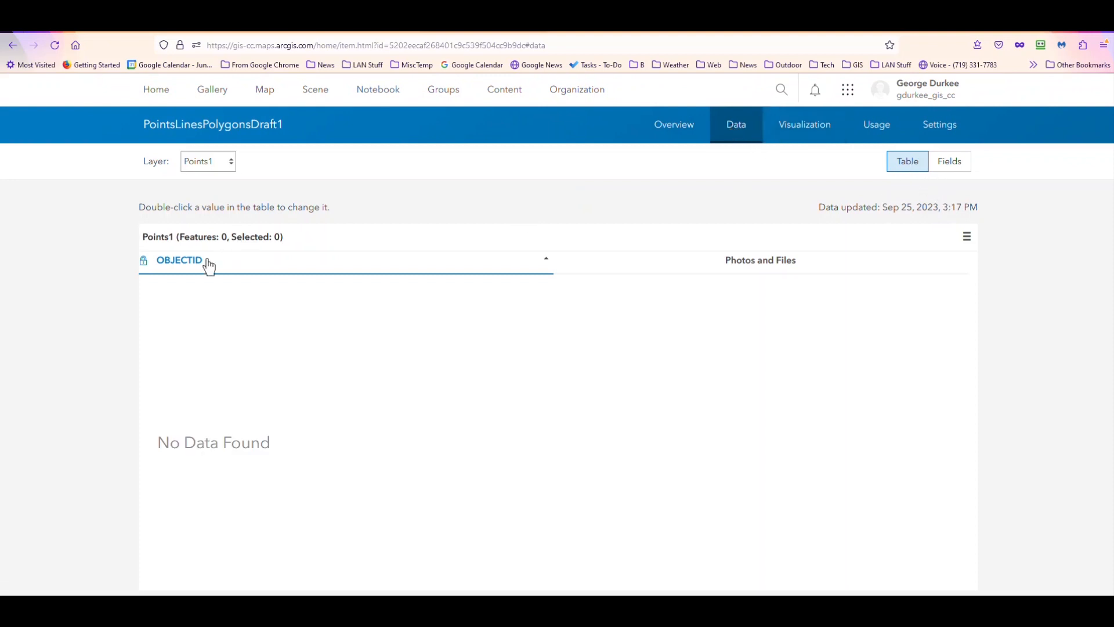
pyautogui.click(953, 168)
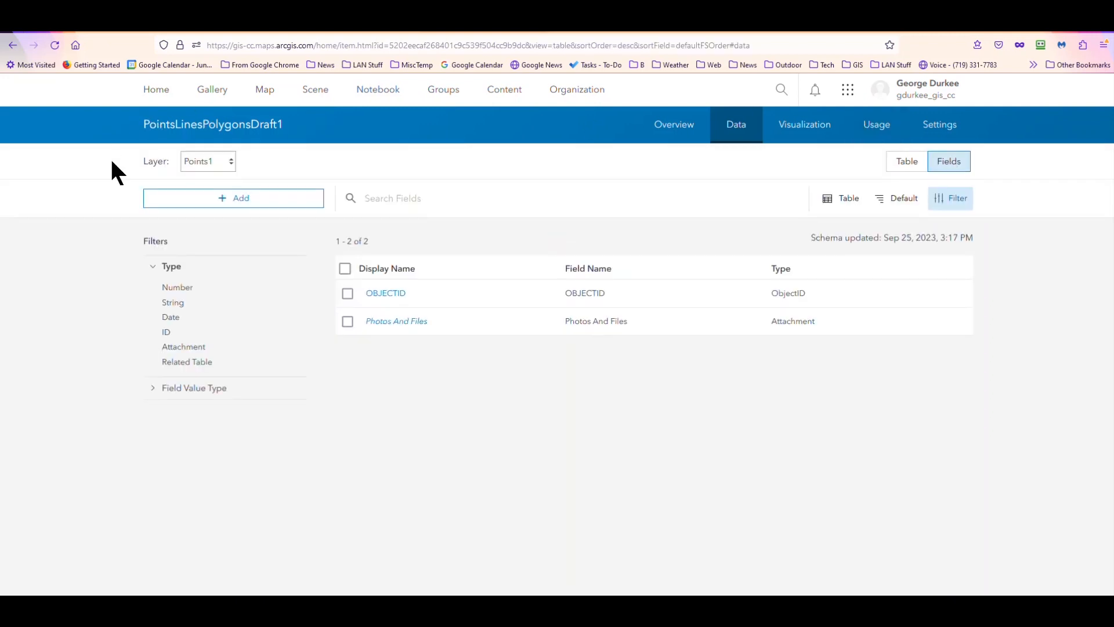
pyautogui.click(215, 197)
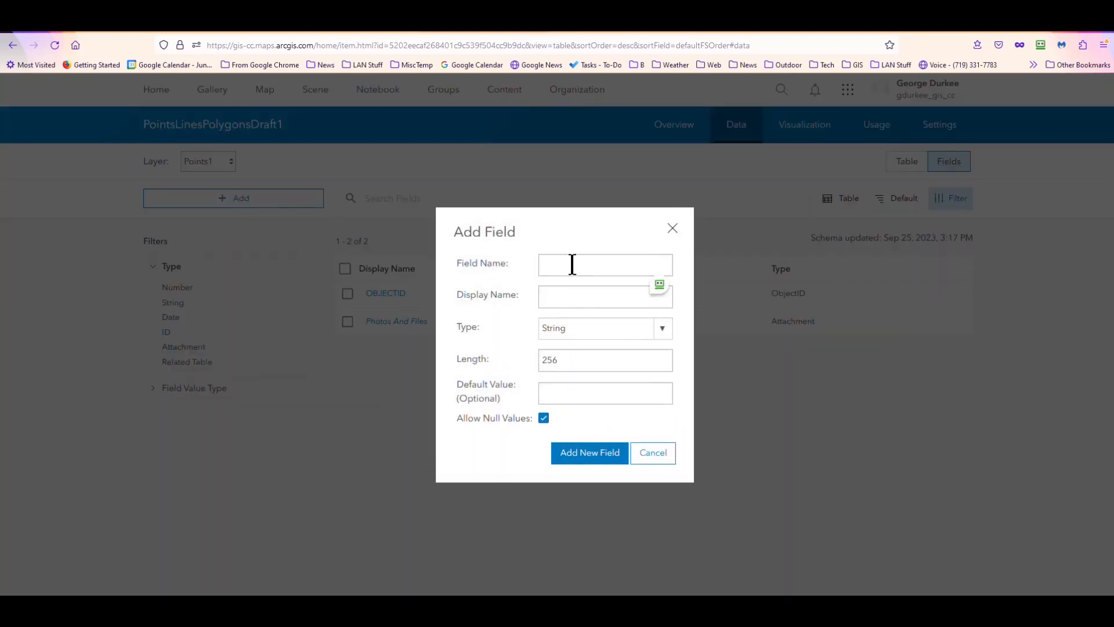
pyautogui.click(572, 263)
pyautogui.write('Label')
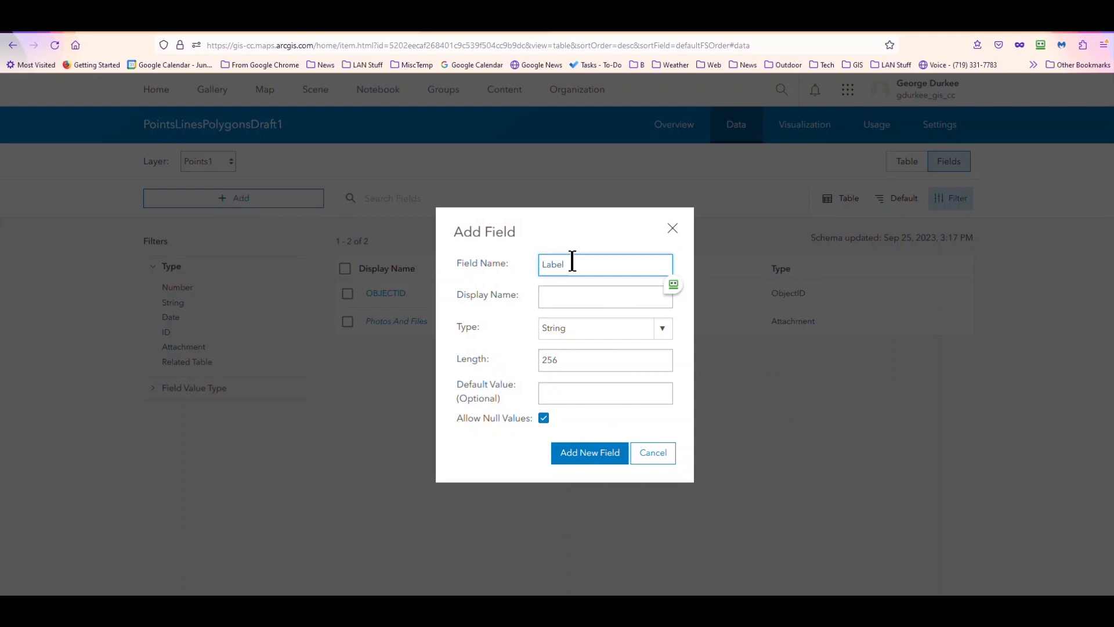
pyautogui.press('Tab')
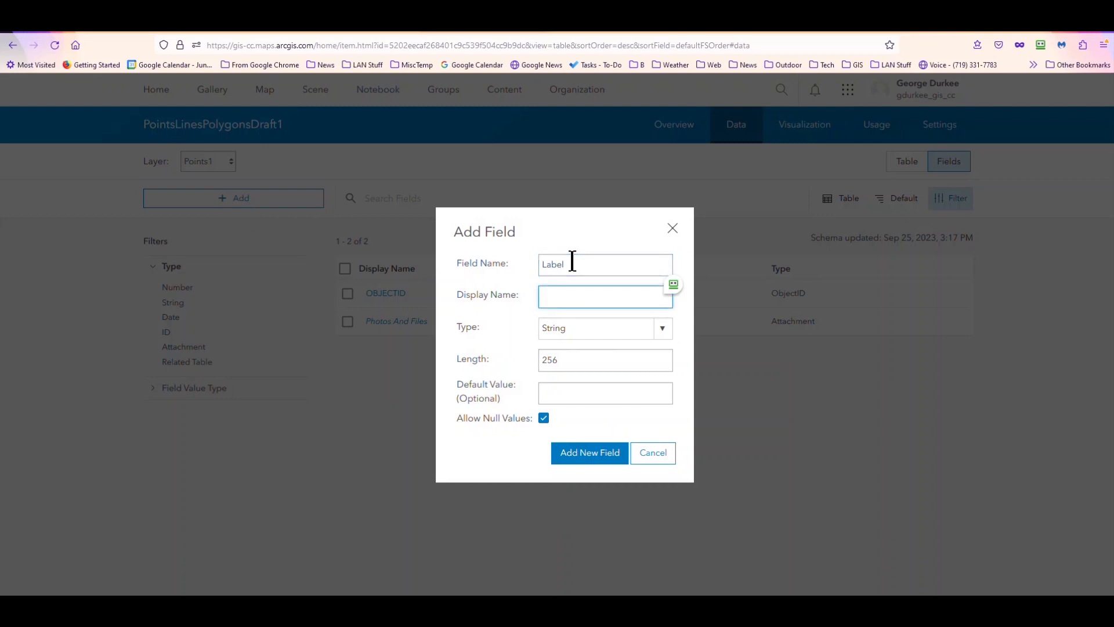
pyautogui.write('Label')
pyautogui.click(663, 329)
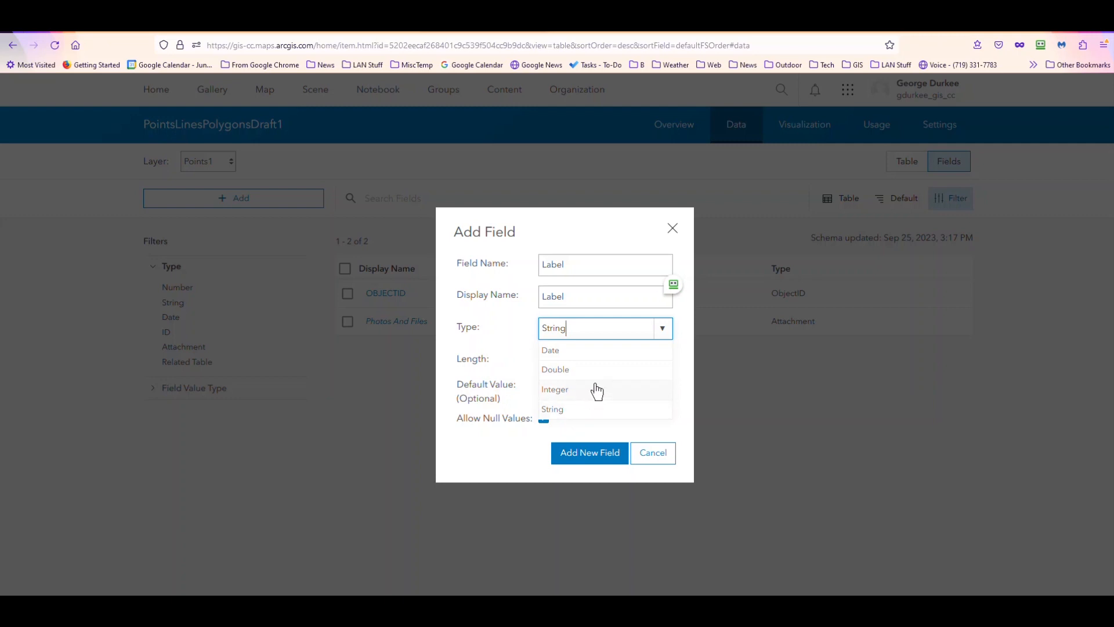
pyautogui.click(576, 457)
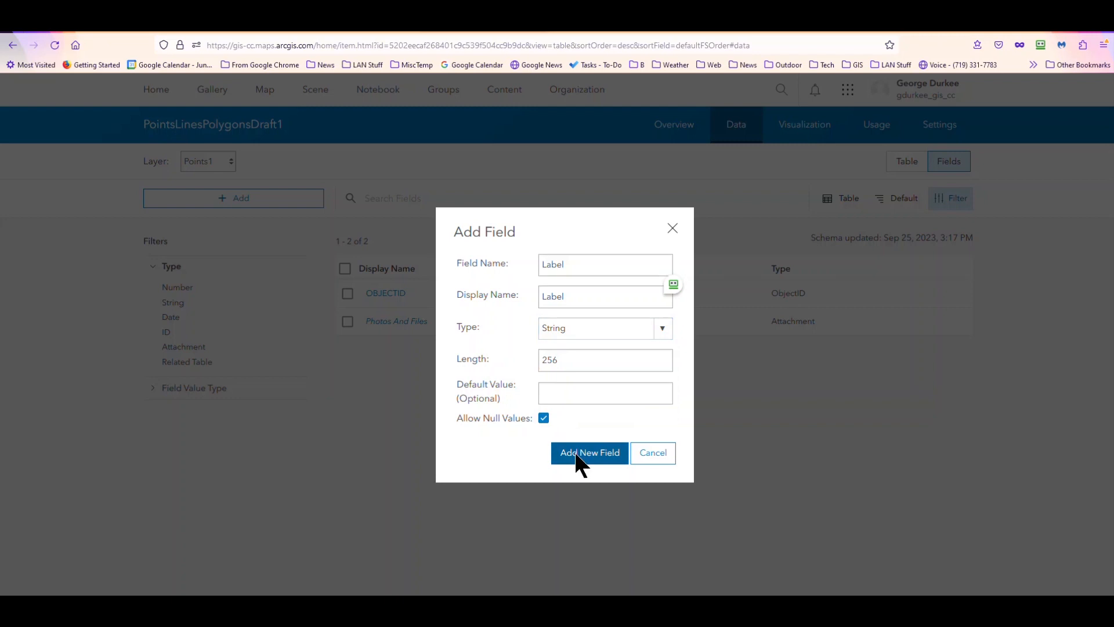
pyautogui.click(576, 457)
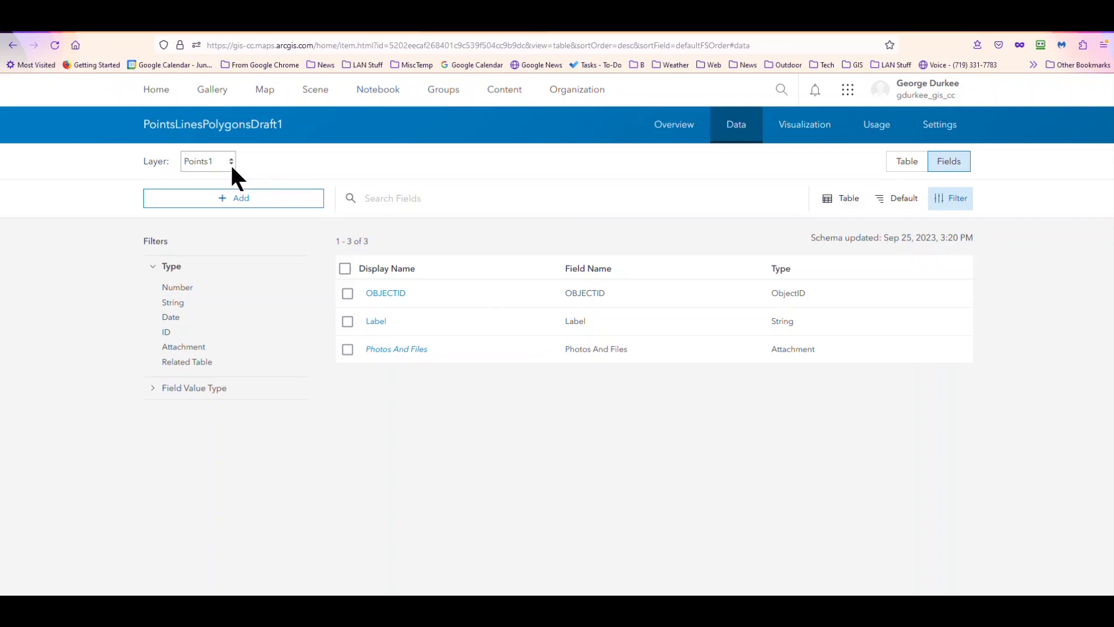
# Add a String field to the Line1 layer with LineLabel as both its field name and display name
pyautogui.click(227, 159)
pyautogui.click(207, 200)
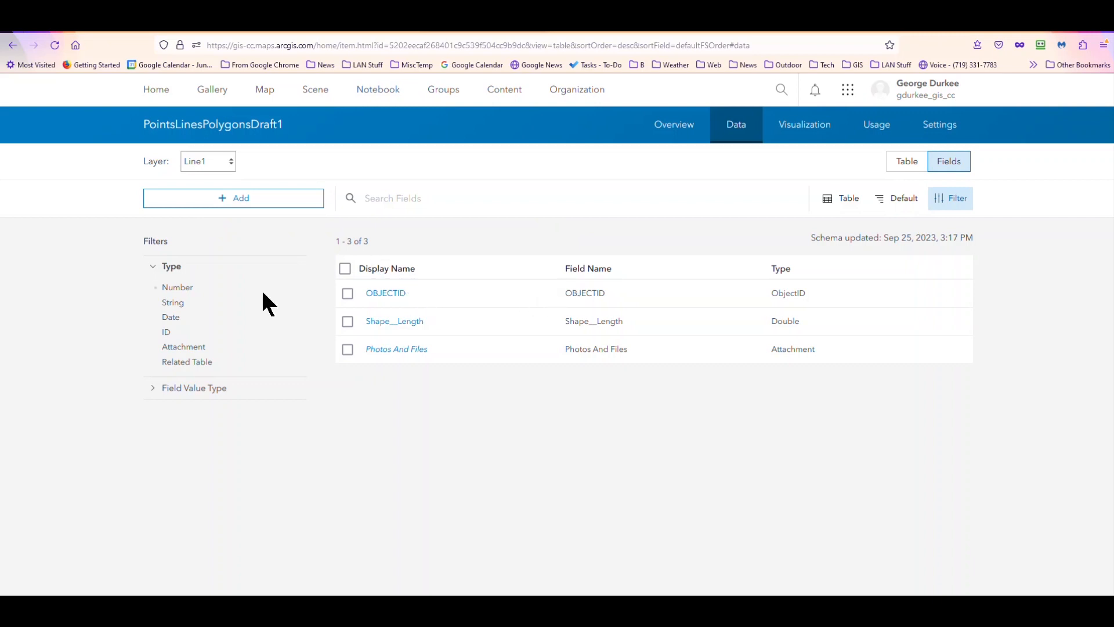
pyautogui.click(234, 199)
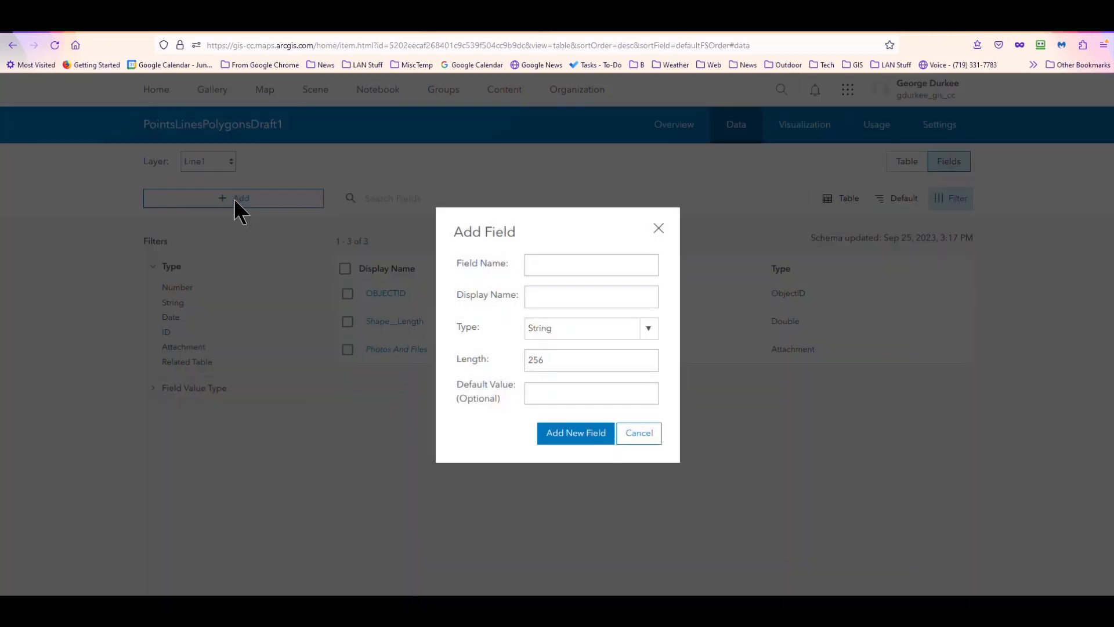
pyautogui.click(583, 268)
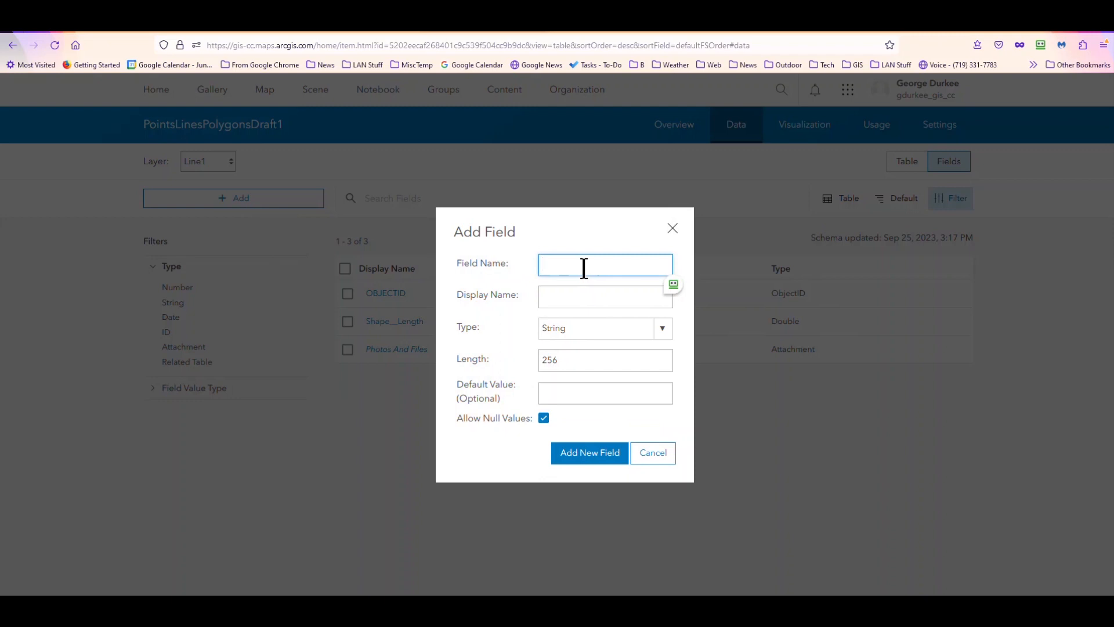
pyautogui.write('LineLabel')
pyautogui.press('Tab')
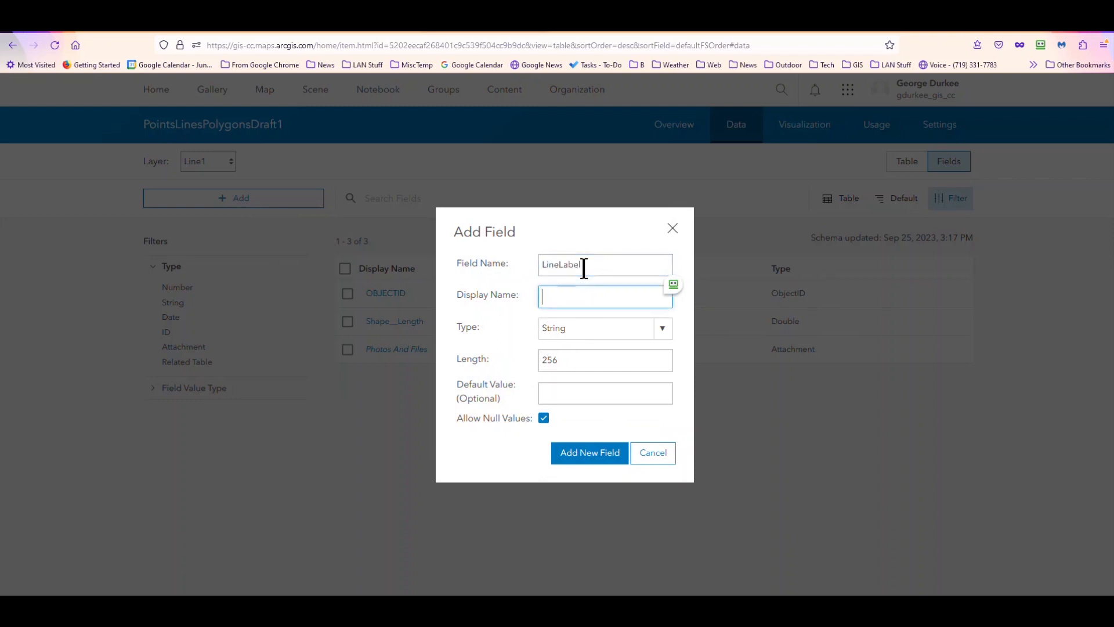
pyautogui.write('LineLabel')
pyautogui.click(587, 454)
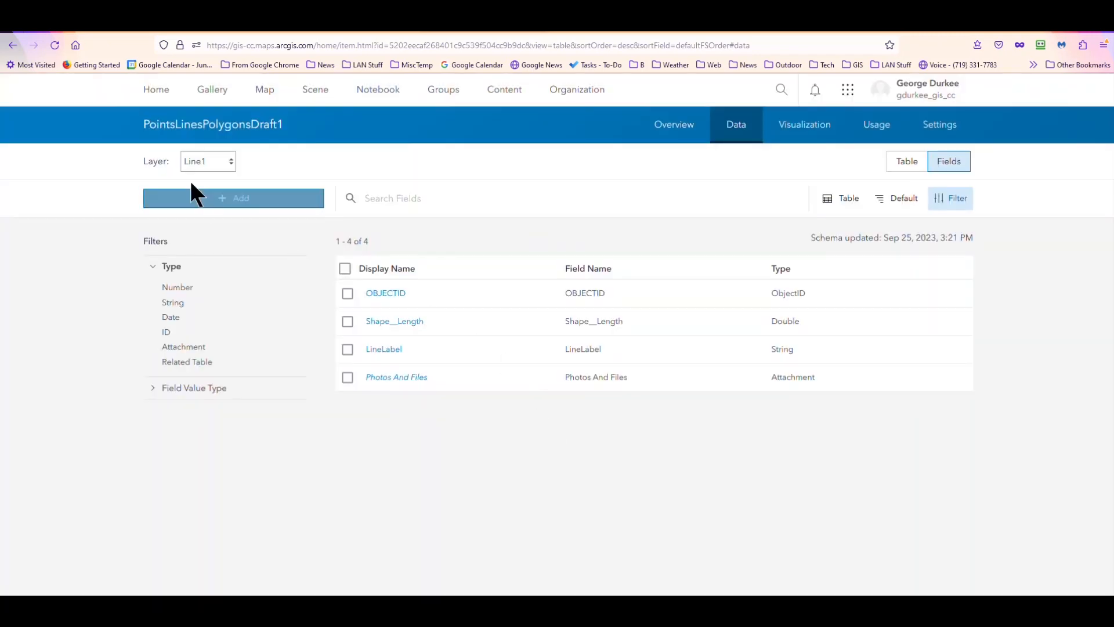
# Start a new field for the Polygon1 layer with field name PolyDate and display name "Date of Drawing"
pyautogui.click(227, 163)
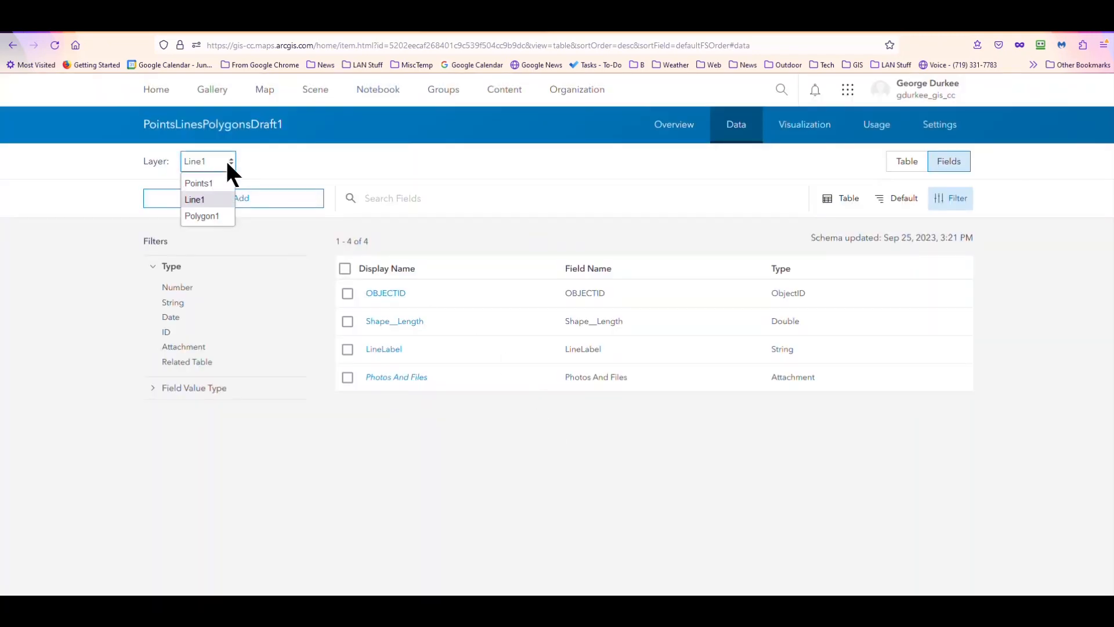
pyautogui.click(213, 212)
pyautogui.click(218, 201)
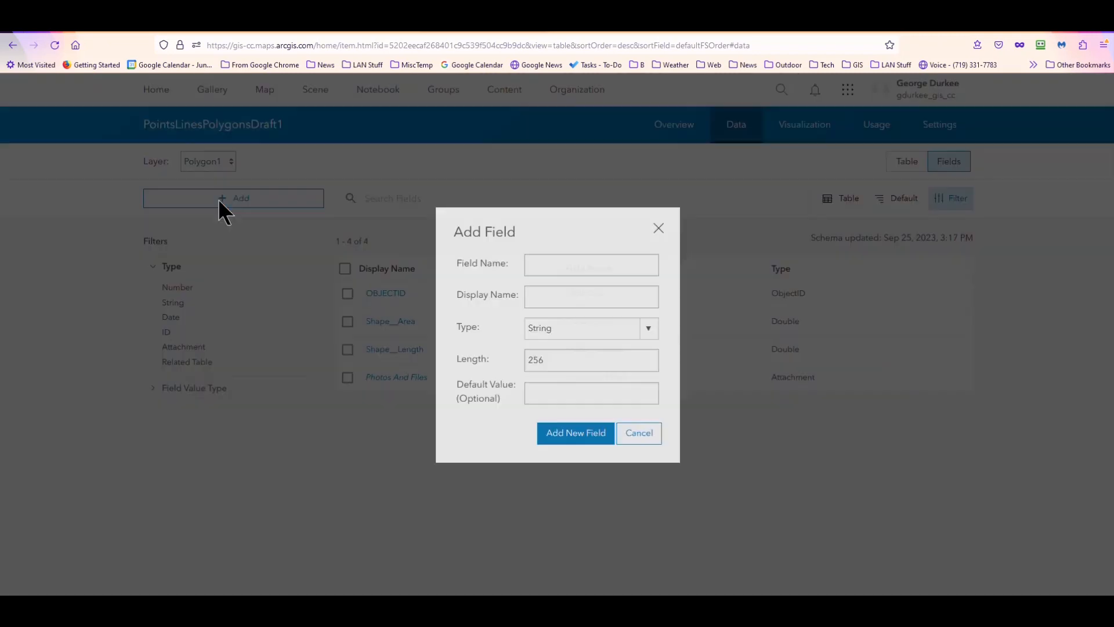
pyautogui.click(556, 265)
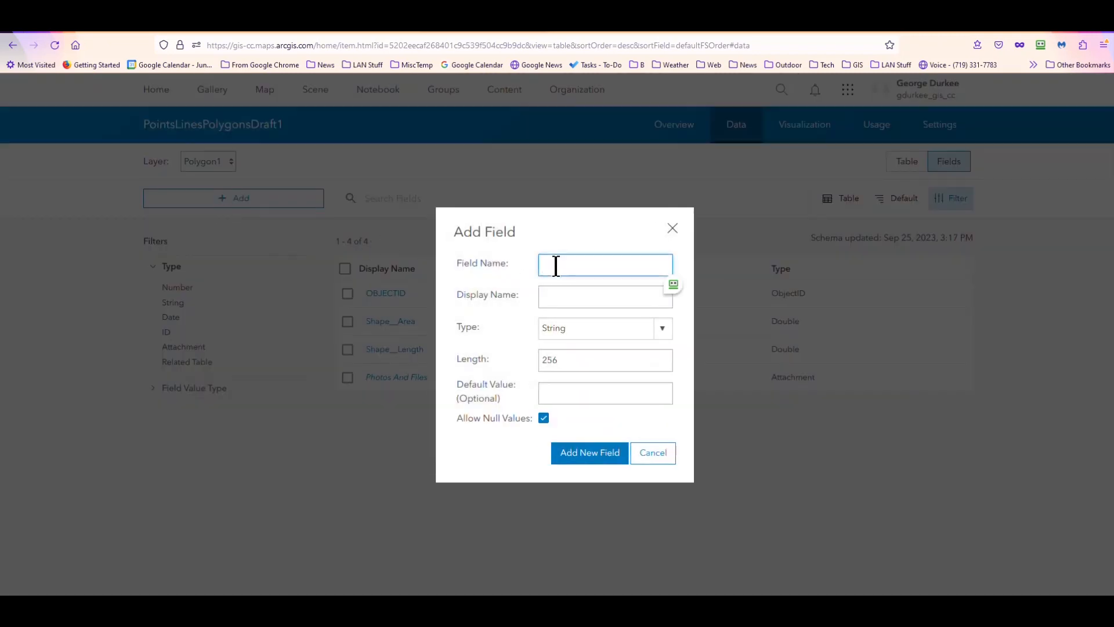
pyautogui.write('PolyDate')
pyautogui.press('Tab')
pyautogui.write('Polgyon')
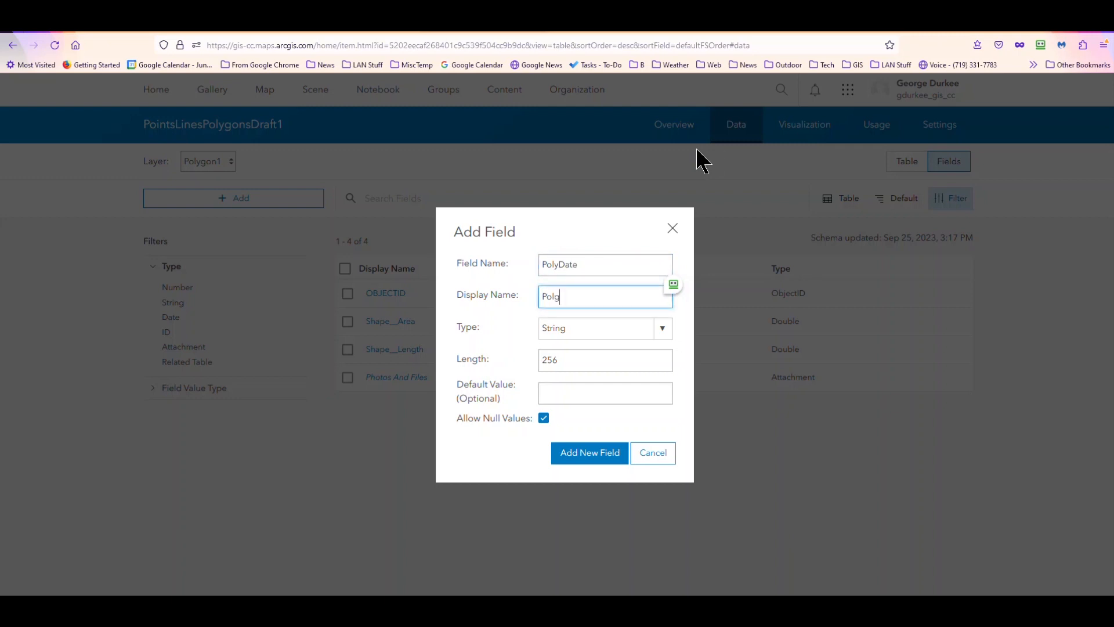
pyautogui.press('BackSpace')
pyautogui.press('BackSpace')
pyautogui.press('BackSpace')
pyautogui.press('BackSpace')
pyautogui.press('BackSpace')
pyautogui.press('BackSpace')
pyautogui.write('Date of')
pyautogui.write('rawing')
# Set the PolyDate field's type to Date, leave its default value empty and add the field
pyautogui.click(660, 330)
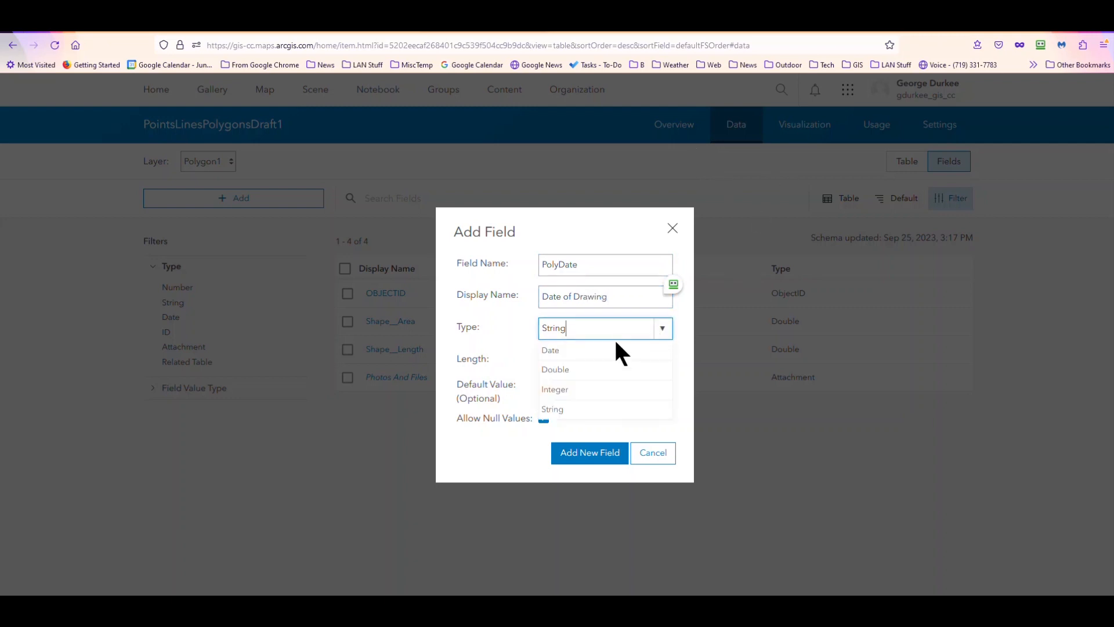
pyautogui.click(551, 350)
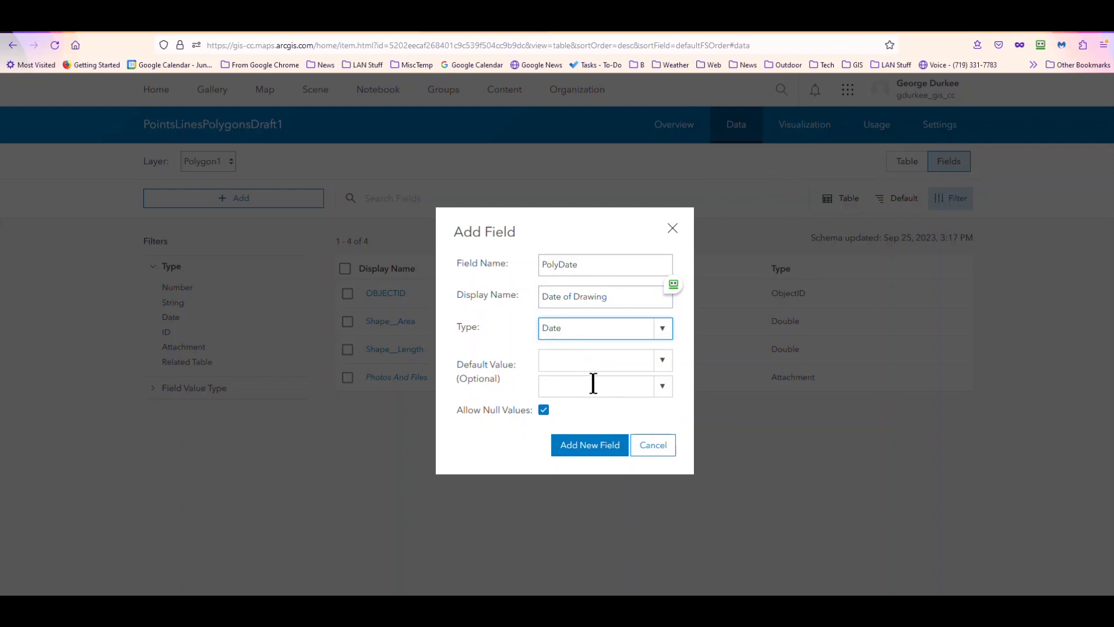
pyautogui.click(668, 367)
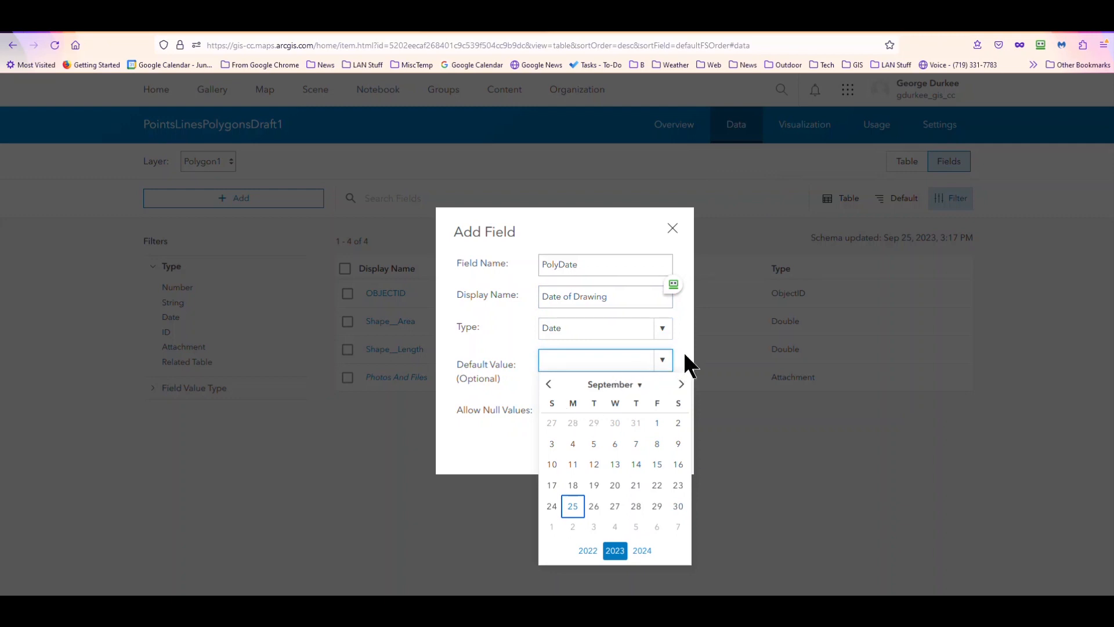
pyautogui.click(684, 353)
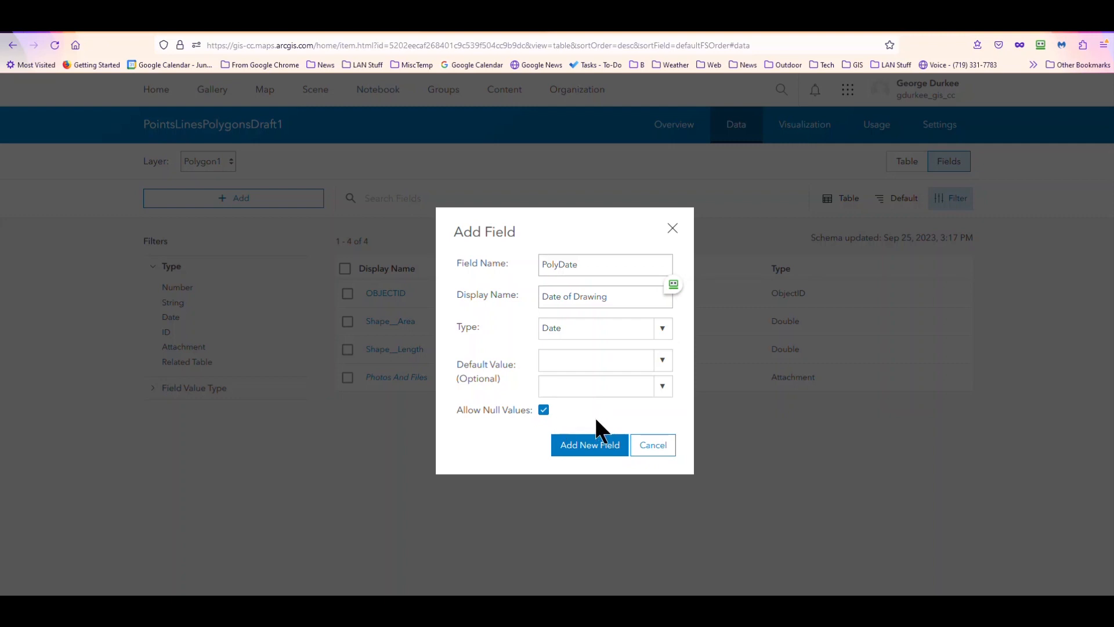
pyautogui.click(593, 451)
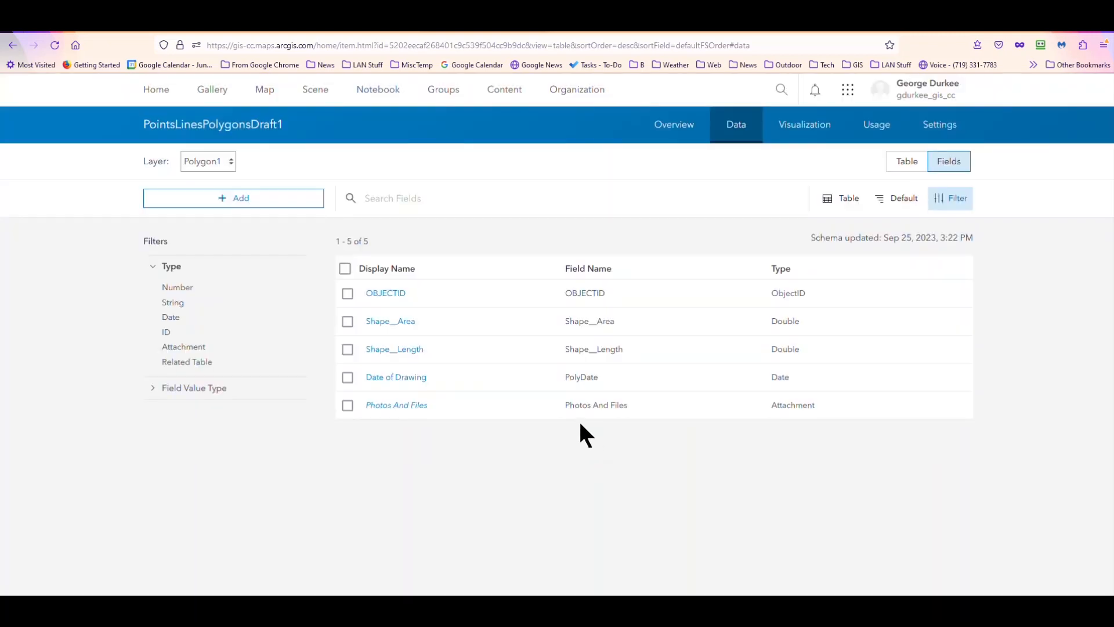
# Add a String field to the Polygon1 layer with field name PolyLabel and display name "Polygon Label"
pyautogui.click(220, 200)
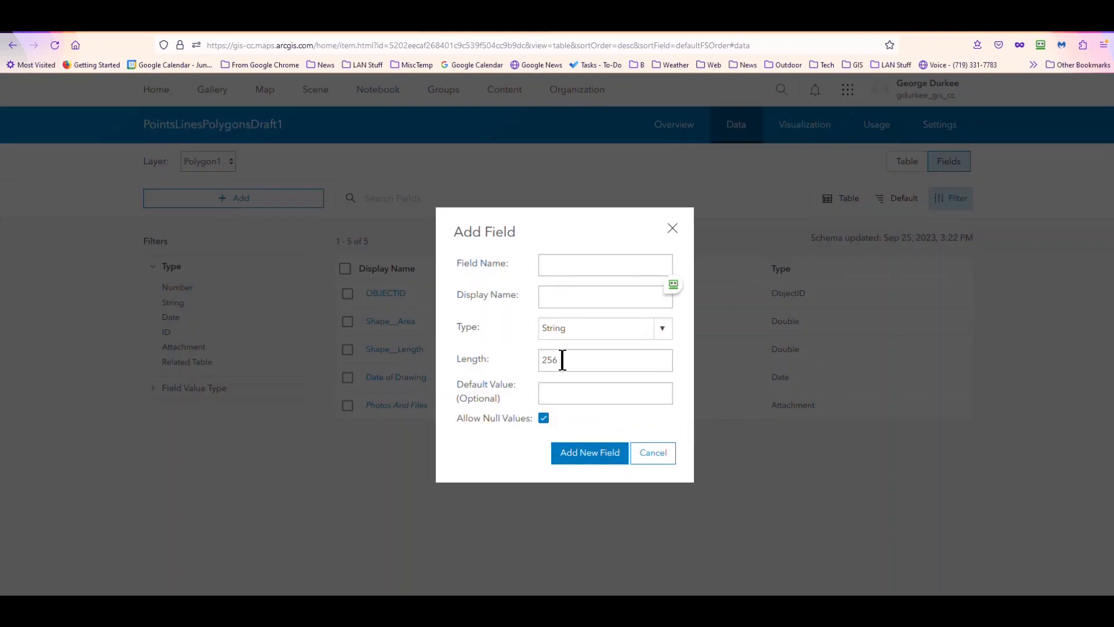
pyautogui.click(578, 264)
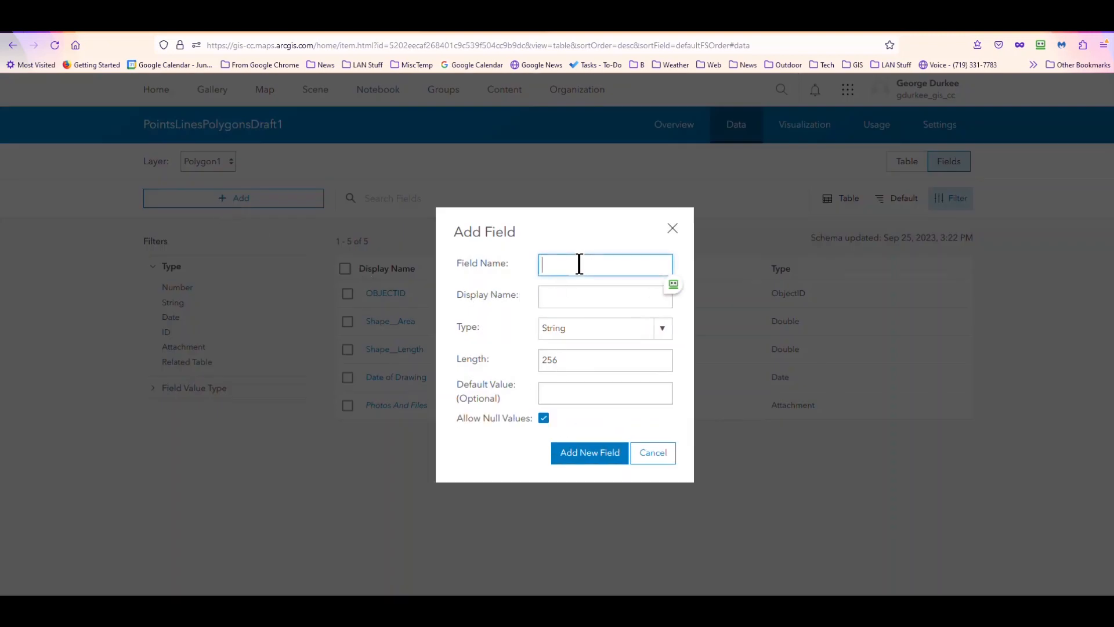
pyautogui.write('PolyLabel')
pyautogui.press('Tab')
pyautogui.write('Po')
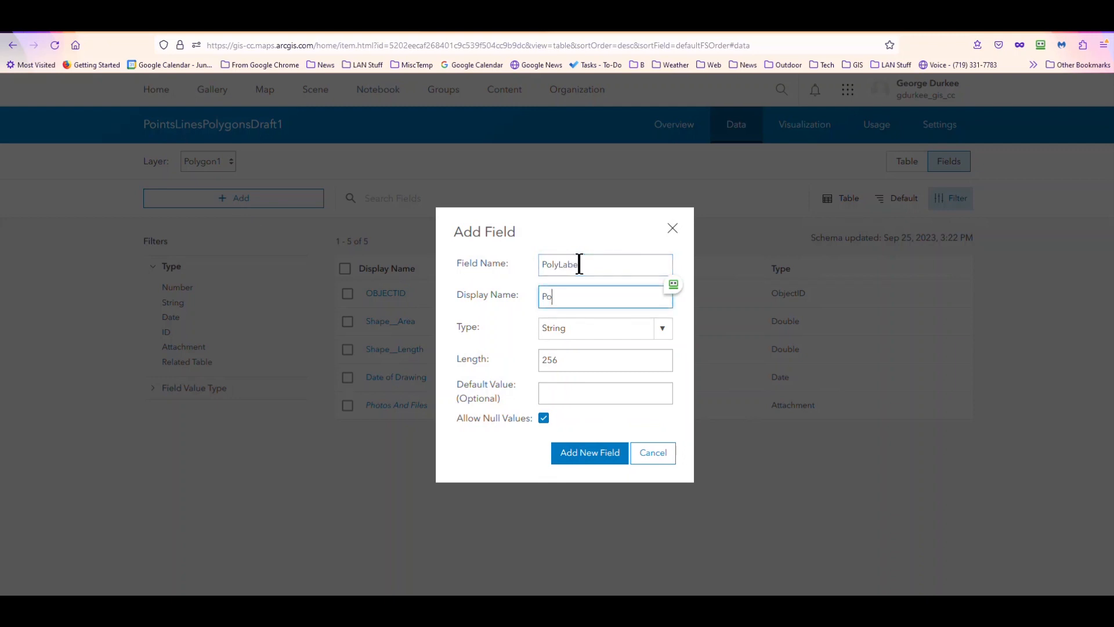
pyautogui.write('lg')
pyautogui.press('BackSpace')
pyautogui.write('uy')
pyautogui.press('BackSpace')
pyautogui.press('BackSpace')
pyautogui.write('ygon Label')
pyautogui.click(598, 459)
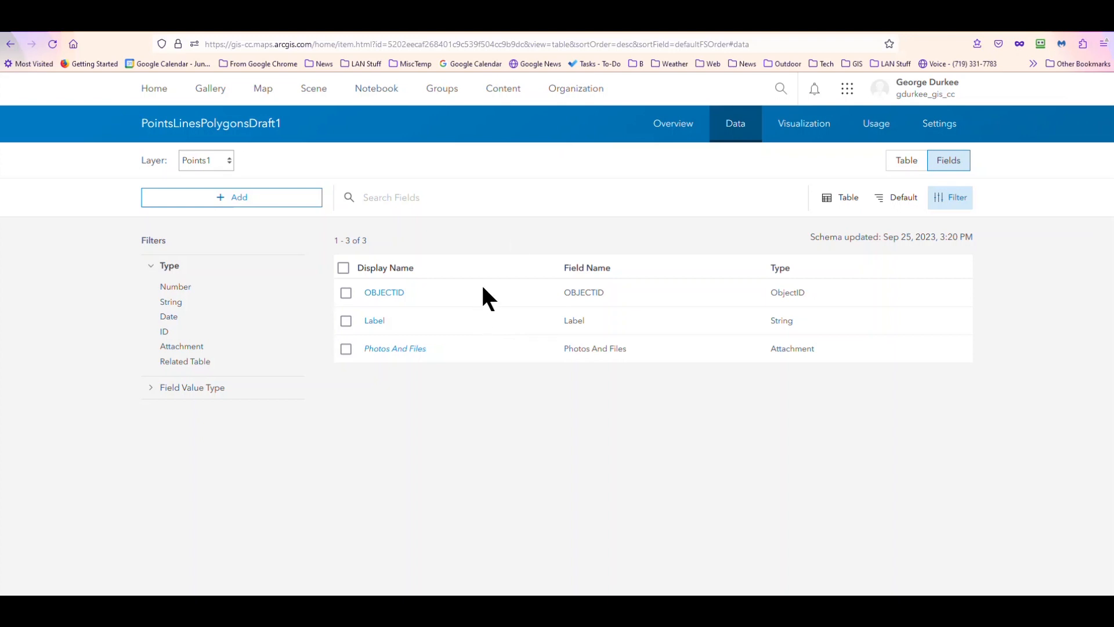
# Enable delete protection in the feature layer item's general settings
pyautogui.click(940, 126)
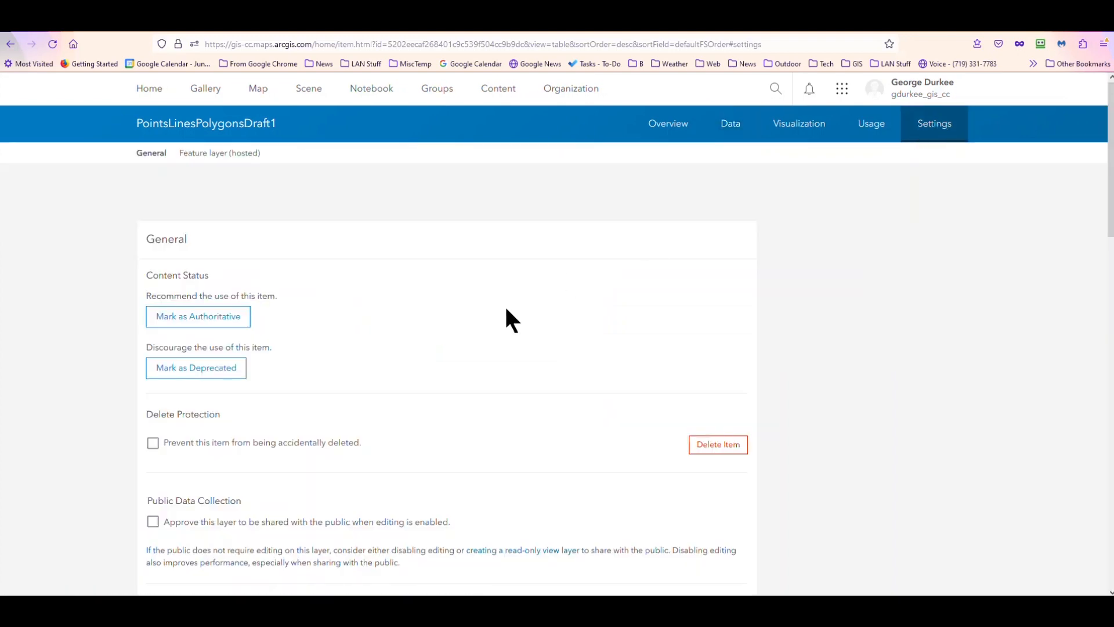
pyautogui.scroll(-1, 502, 315)
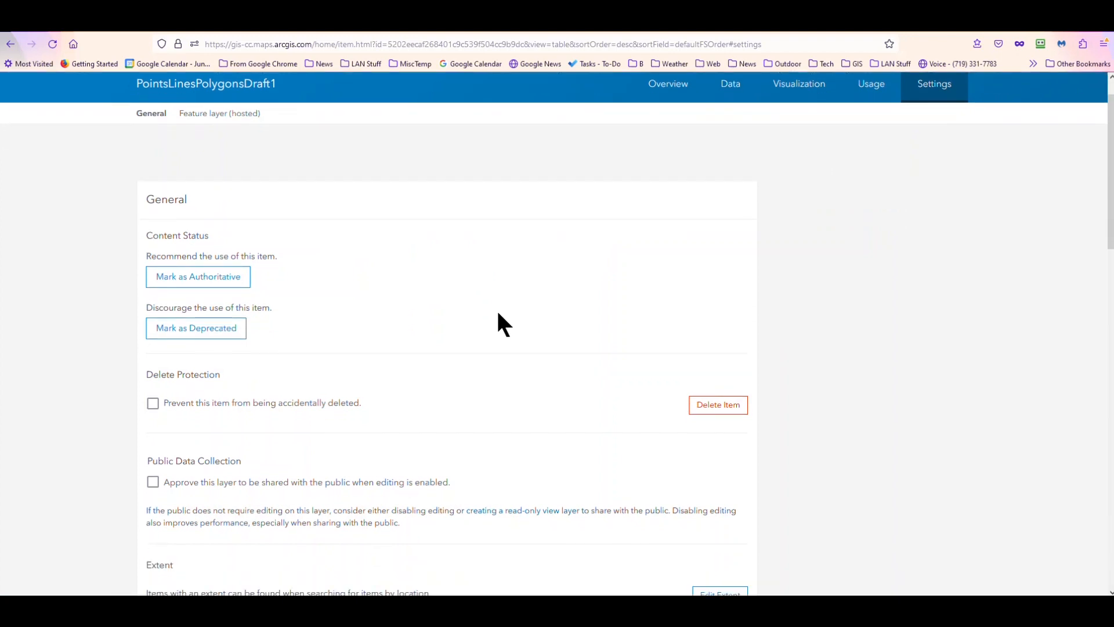
pyautogui.scroll(-2, 498, 313)
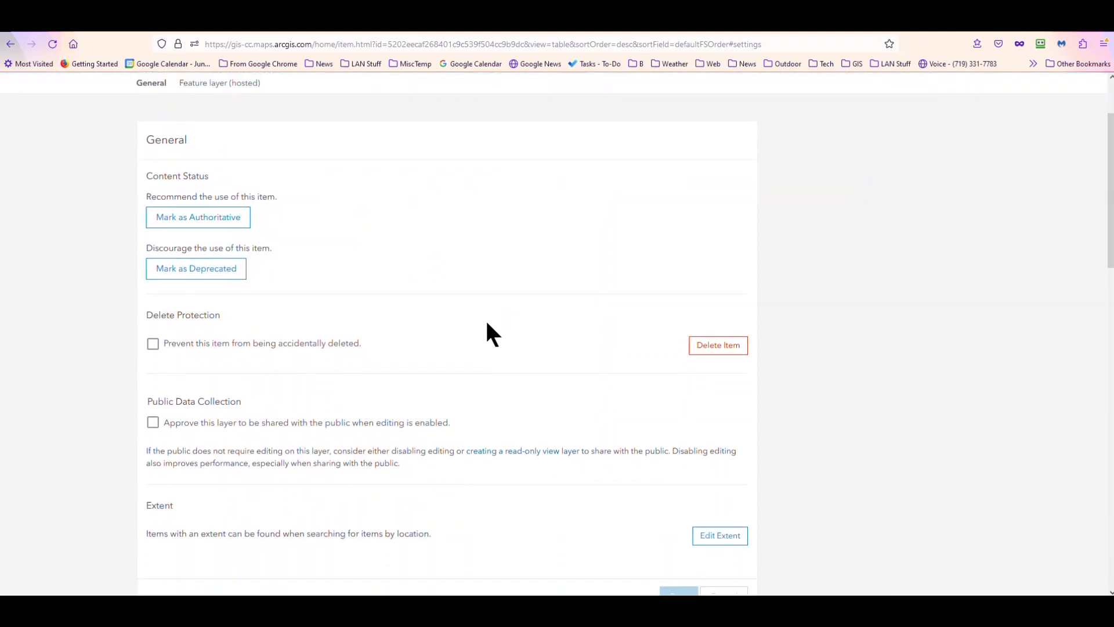
pyautogui.scroll(-1, 486, 323)
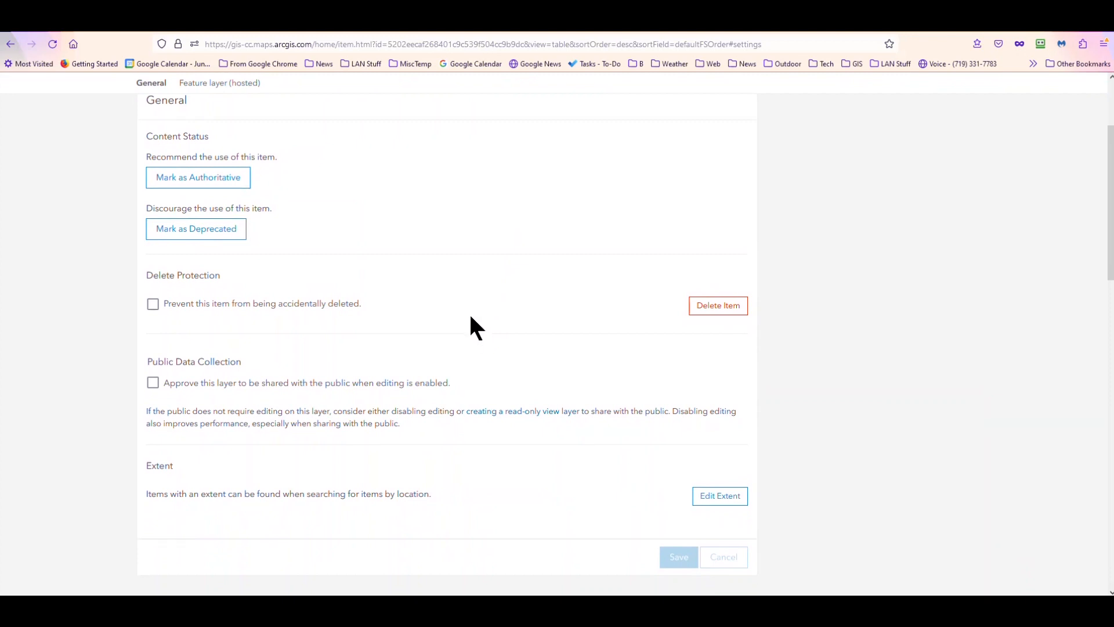
pyautogui.scroll(-1, 469, 312)
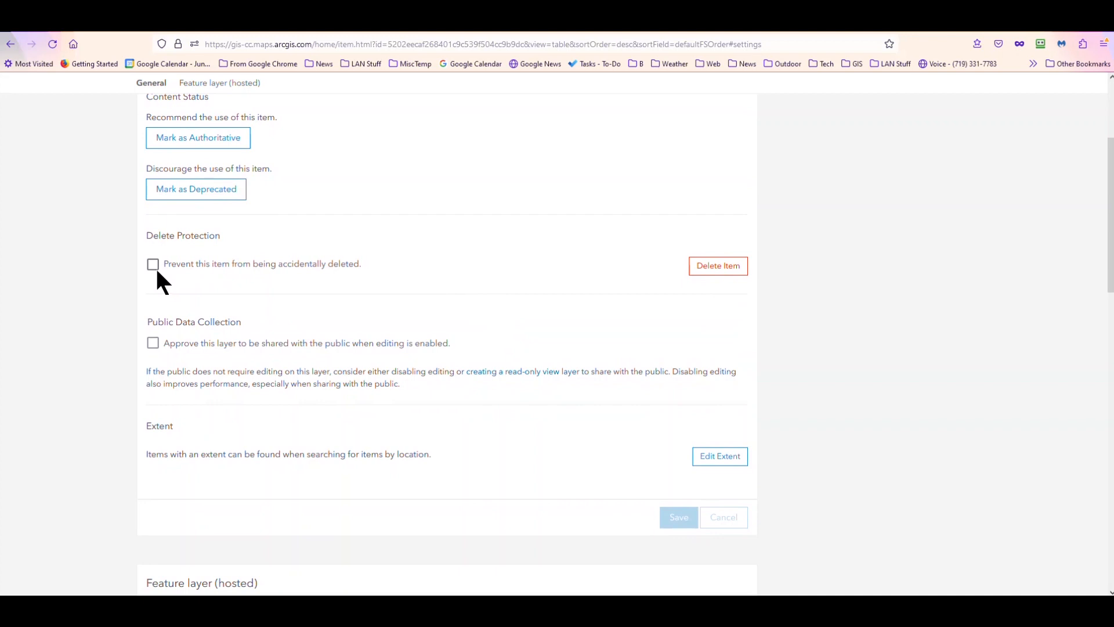
pyautogui.click(153, 265)
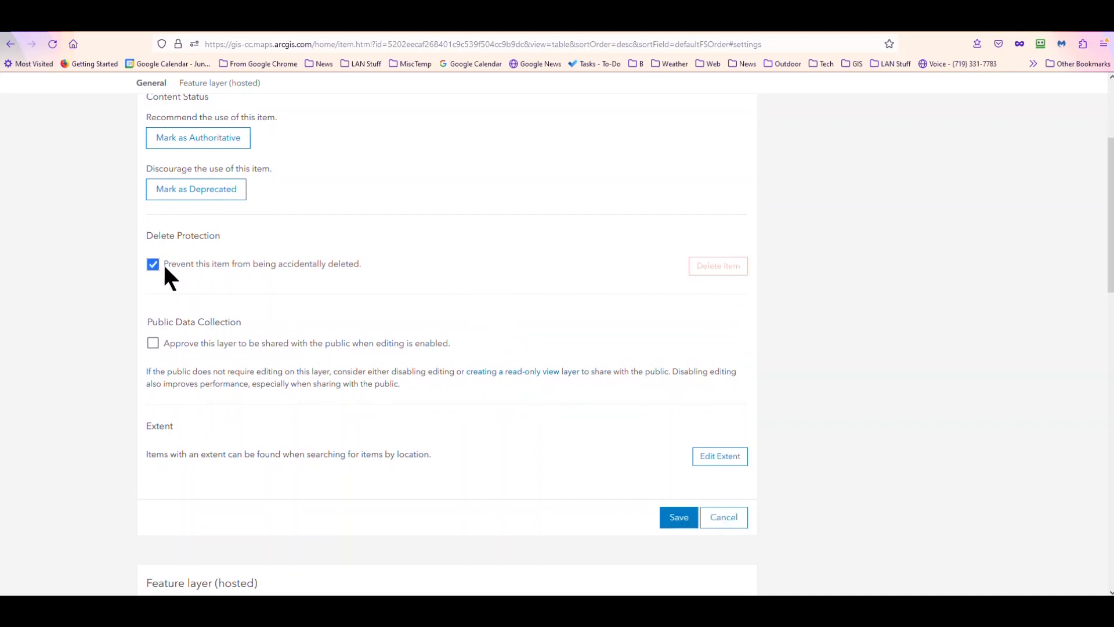
# Review the item's remaining general settings and the hosted feature layer's editing, optimization, index, cache and export options
pyautogui.scroll(-2, 262, 283)
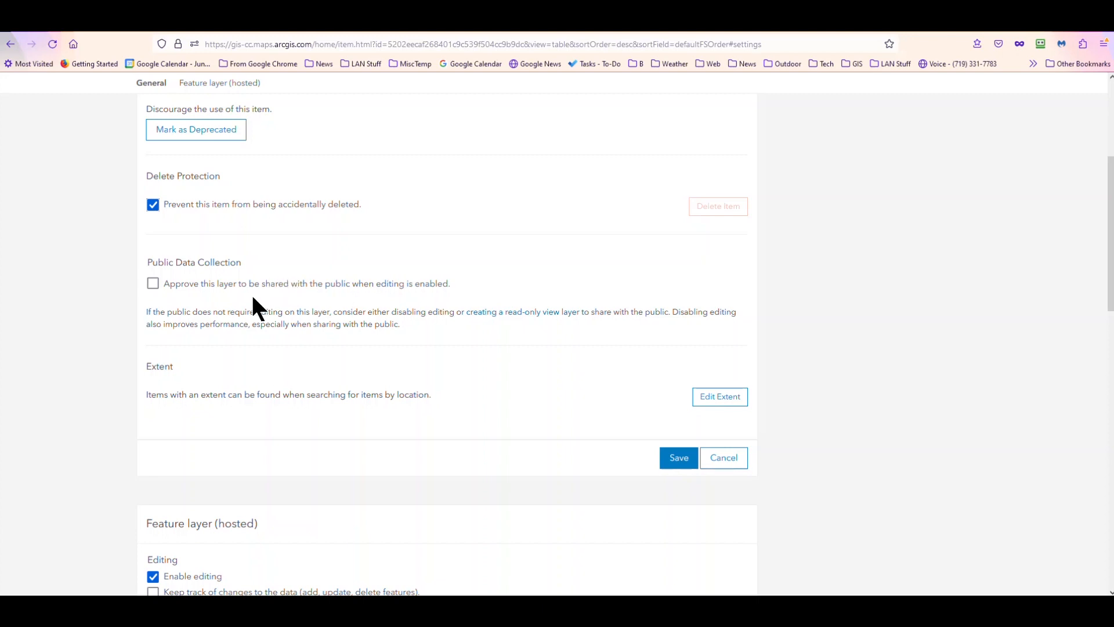
pyautogui.scroll(-1, 252, 294)
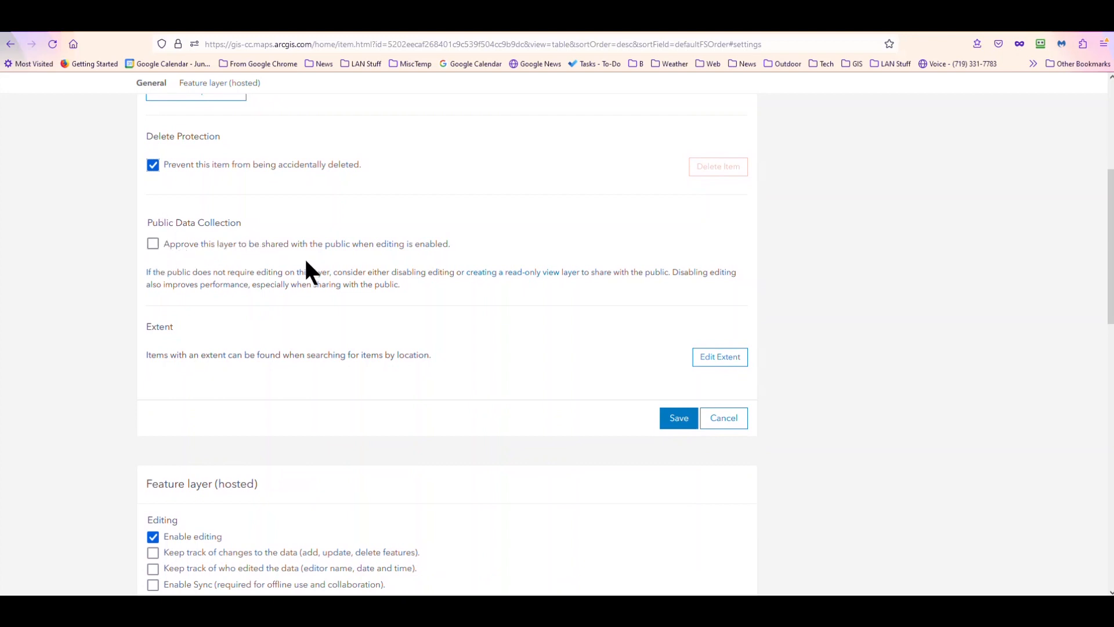
pyautogui.scroll(-4, 318, 324)
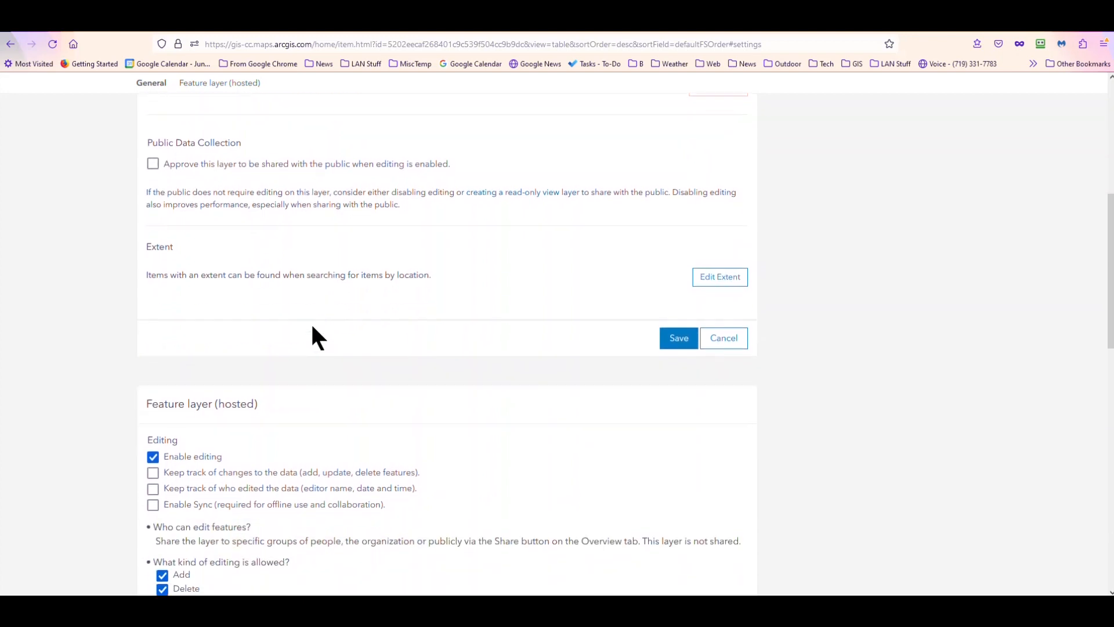
pyautogui.scroll(-1, 304, 331)
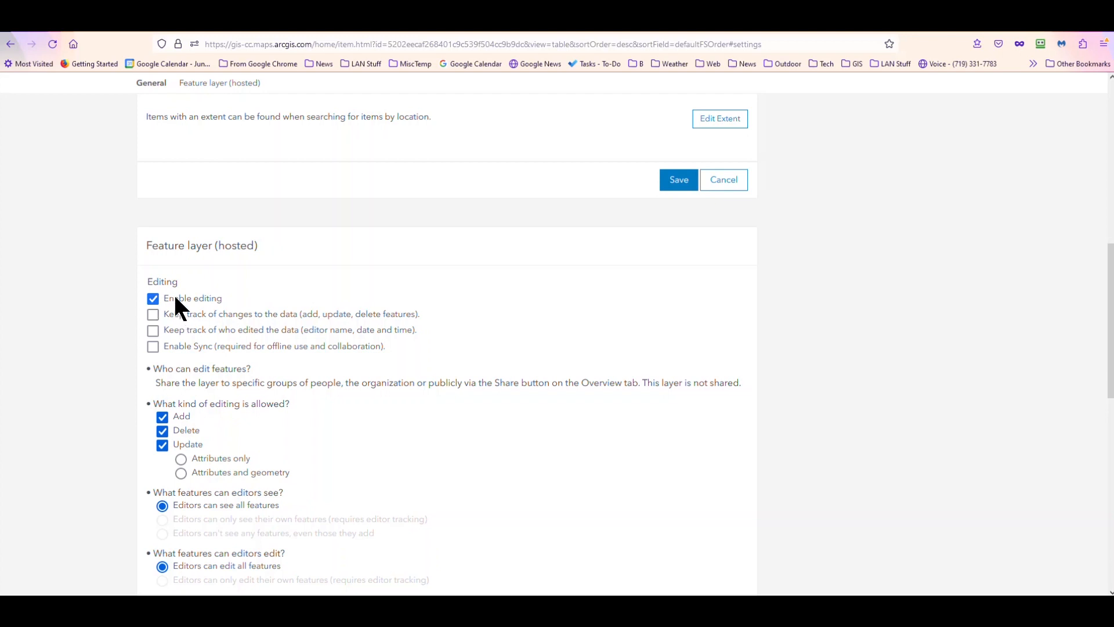
pyautogui.scroll(-1, 173, 294)
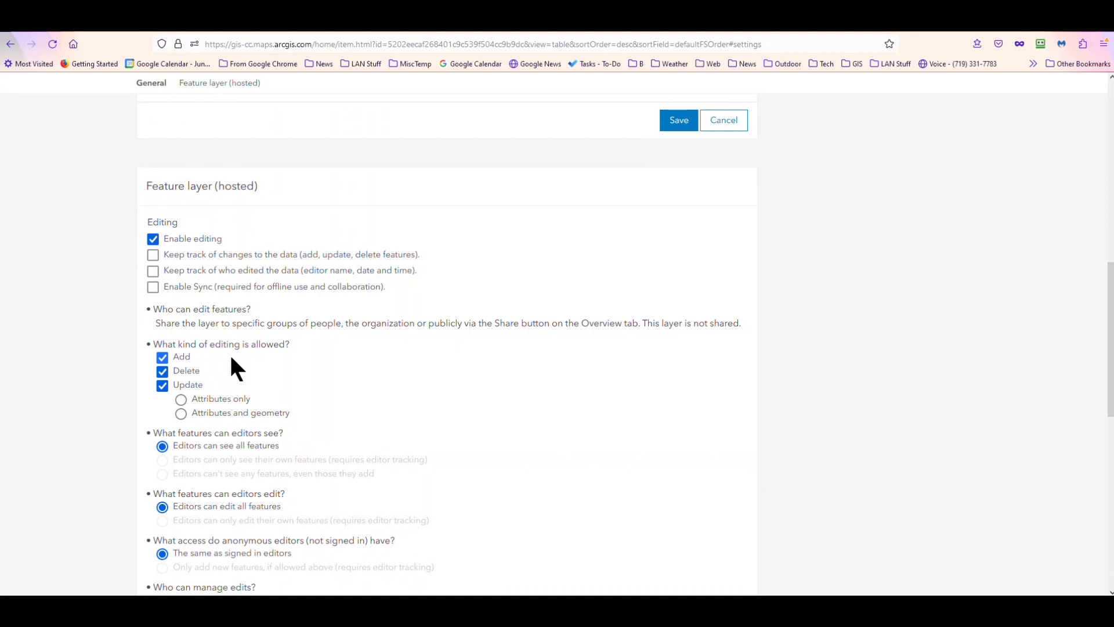
pyautogui.scroll(-1, 224, 365)
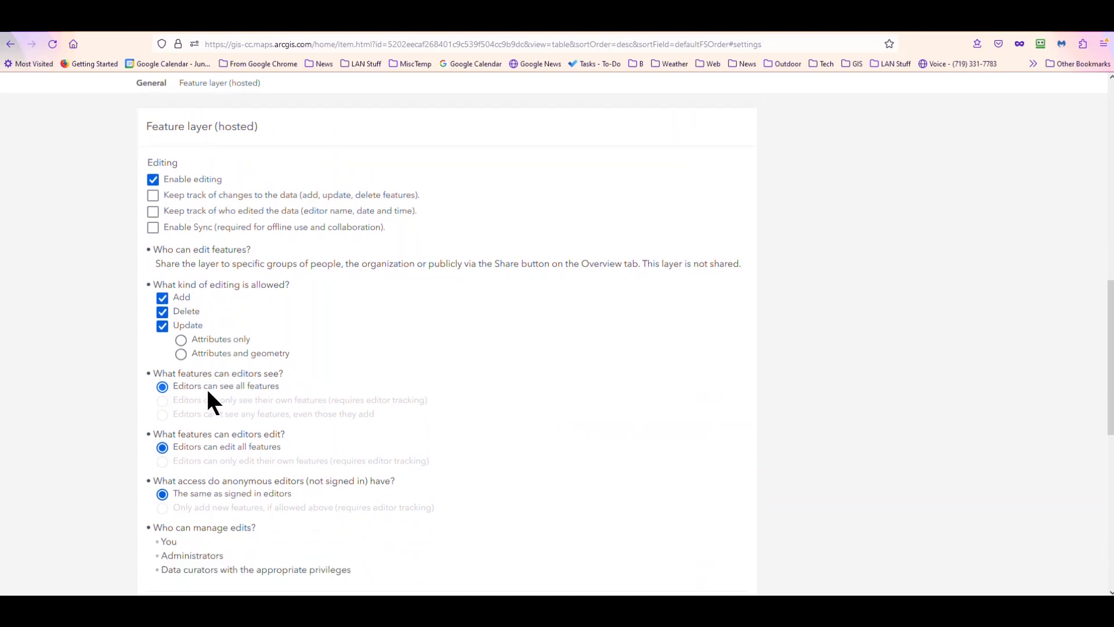
pyautogui.scroll(-1, 206, 387)
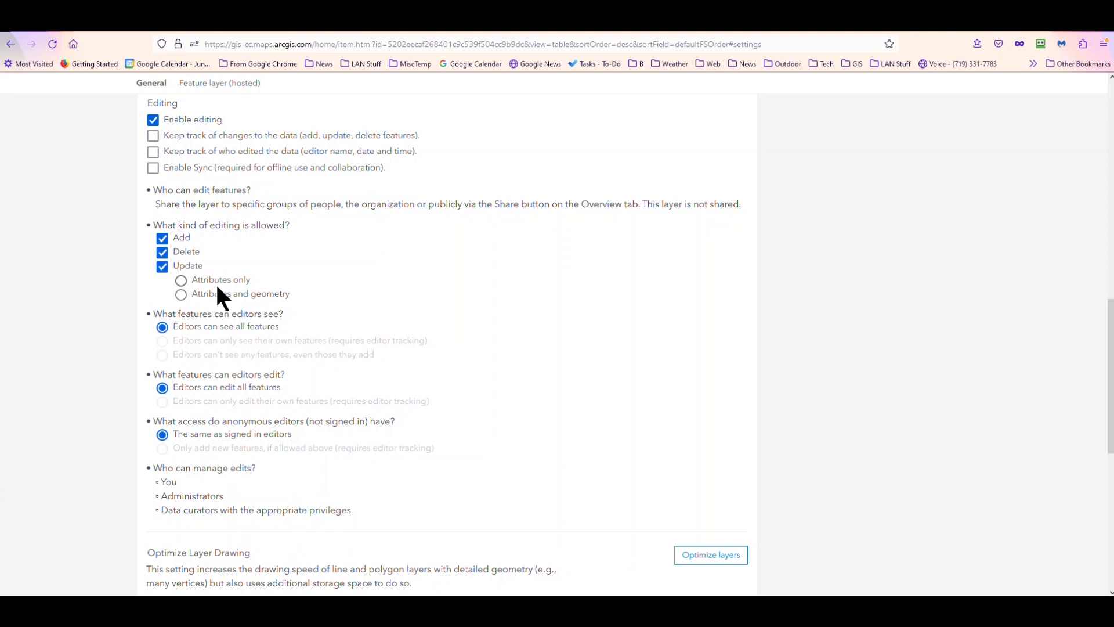
pyautogui.scroll(-1, 235, 332)
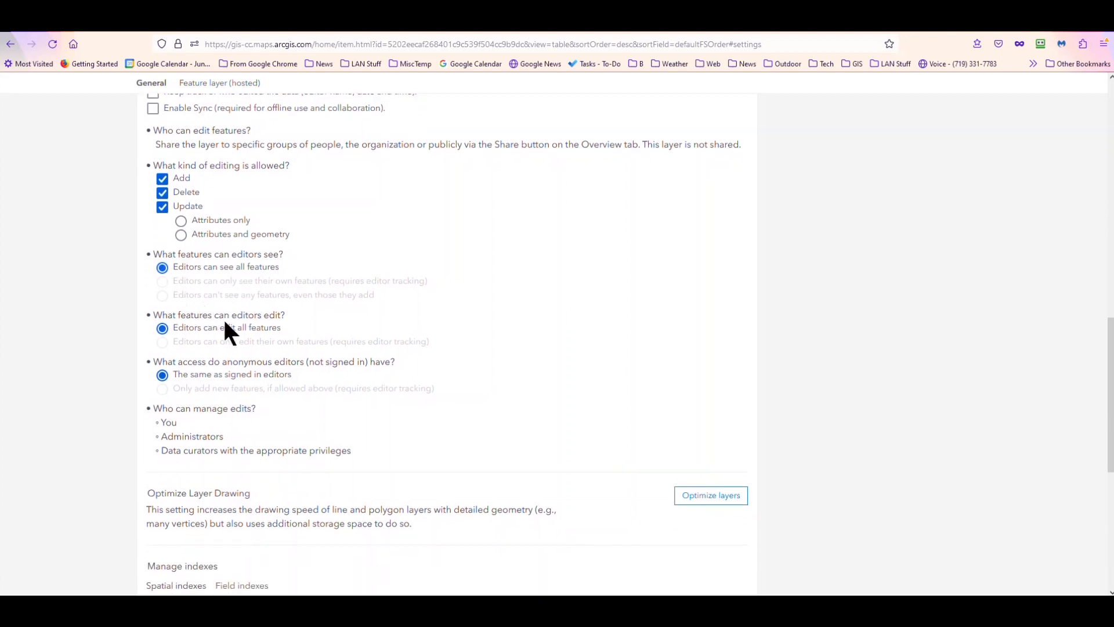
pyautogui.scroll(-1, 204, 357)
pyautogui.scroll(-3, 204, 357)
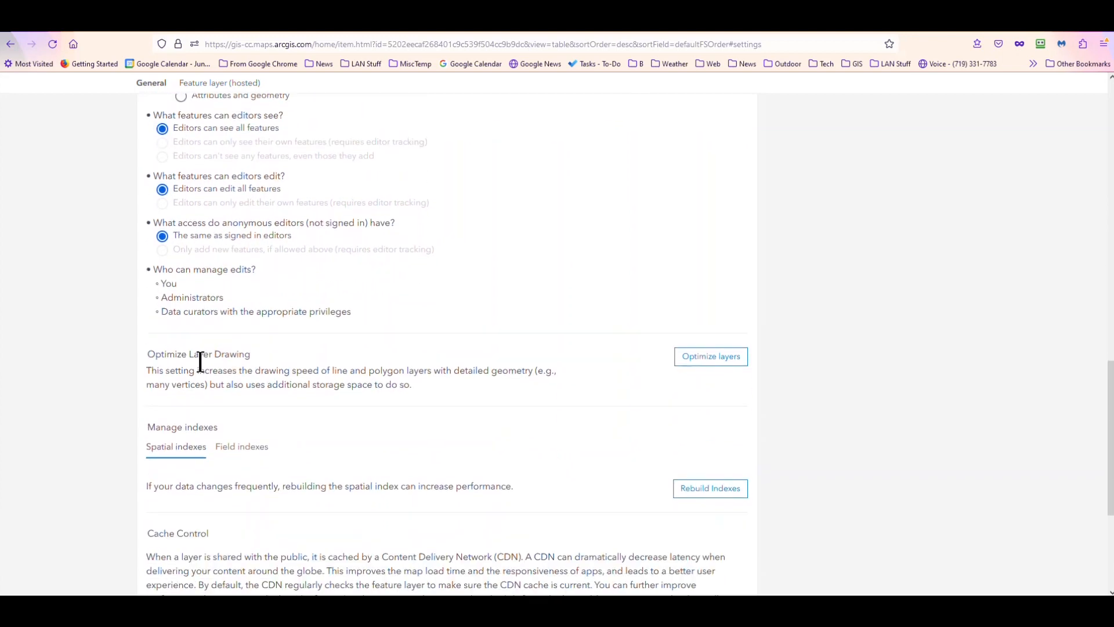
pyautogui.scroll(-1, 192, 369)
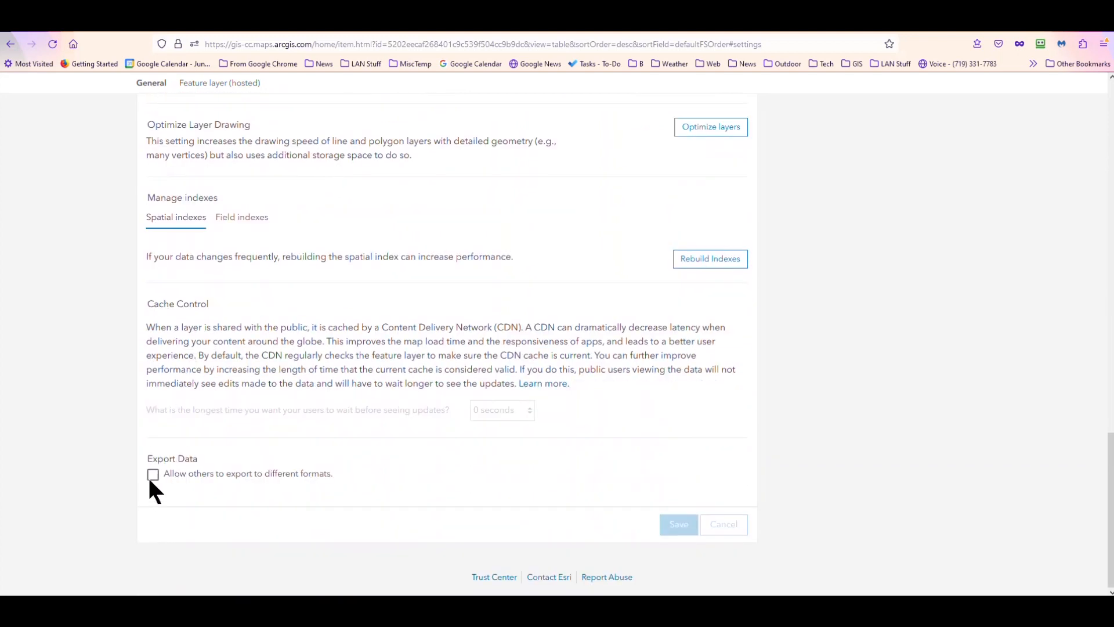
# Save the general settings of the PointsLinesPolygonsDraft1 item with delete protection enabled
pyautogui.scroll(5, 316, 363)
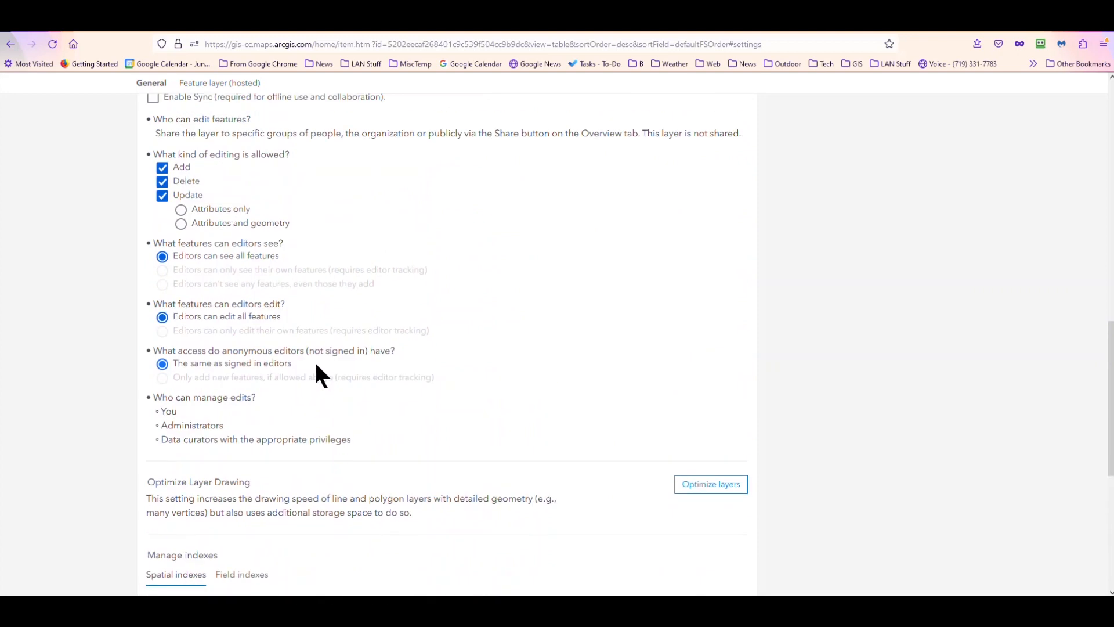
pyautogui.scroll(7, 316, 364)
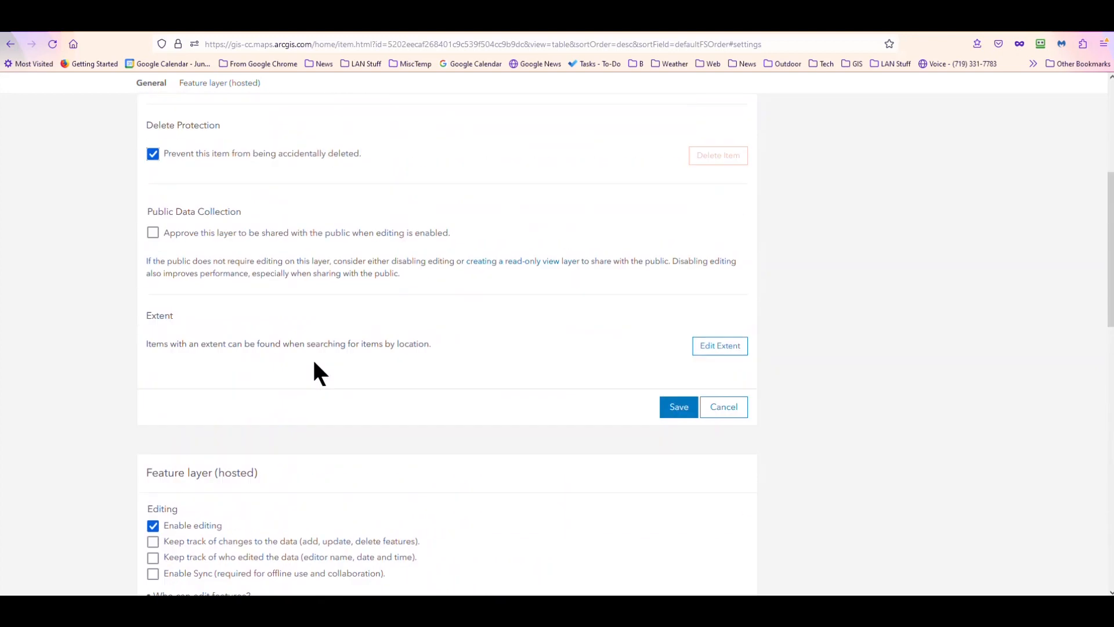
pyautogui.scroll(-2, 314, 363)
pyautogui.scroll(4, 313, 365)
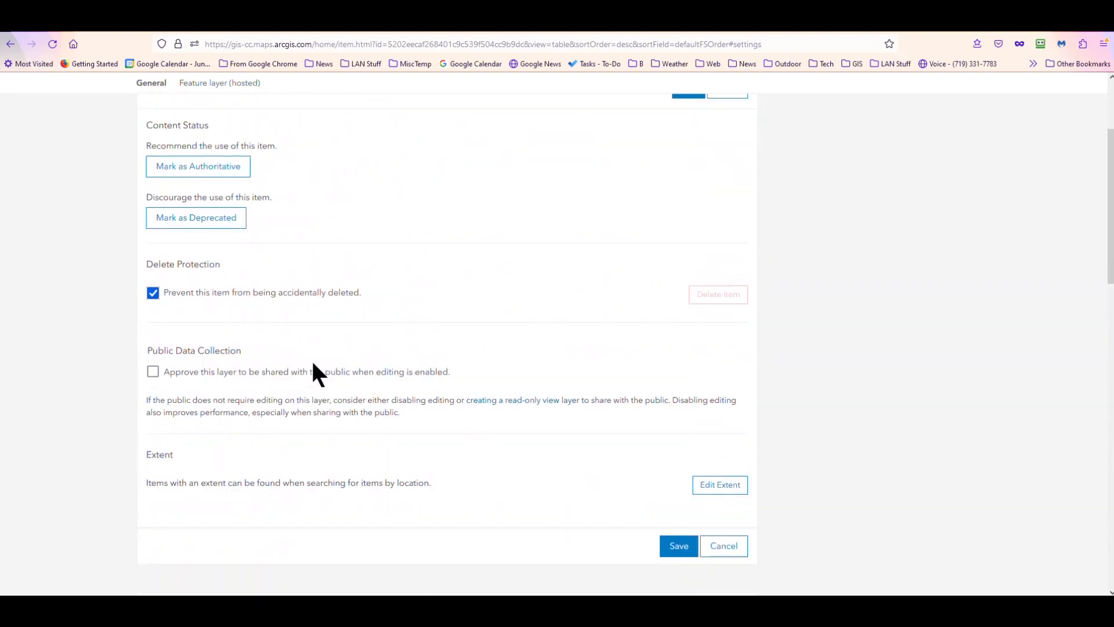
pyautogui.scroll(2, 318, 374)
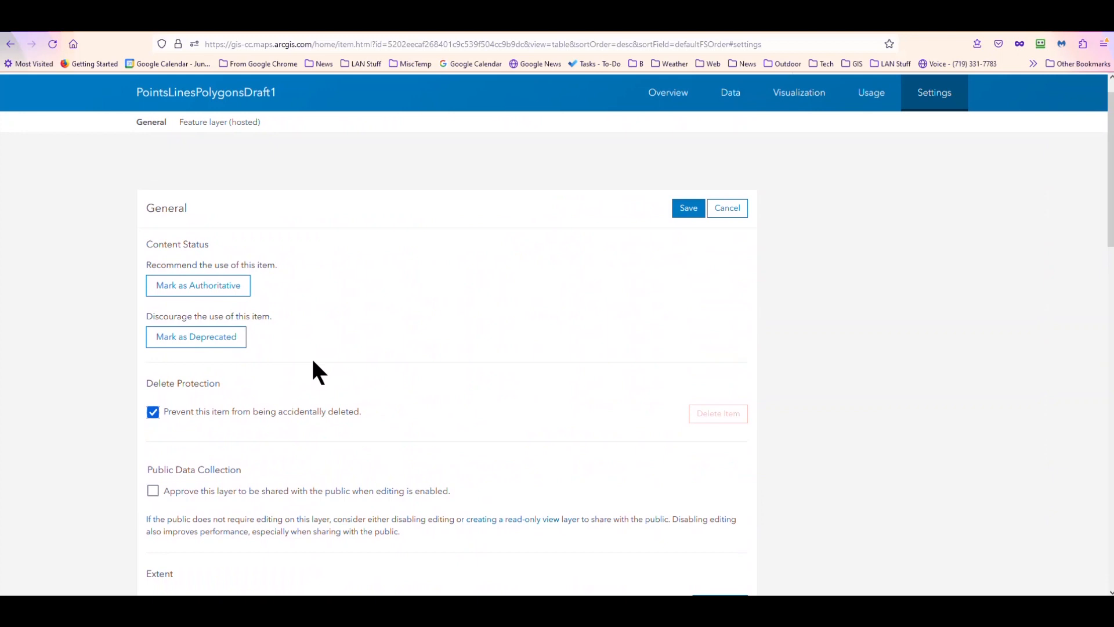
pyautogui.click(685, 209)
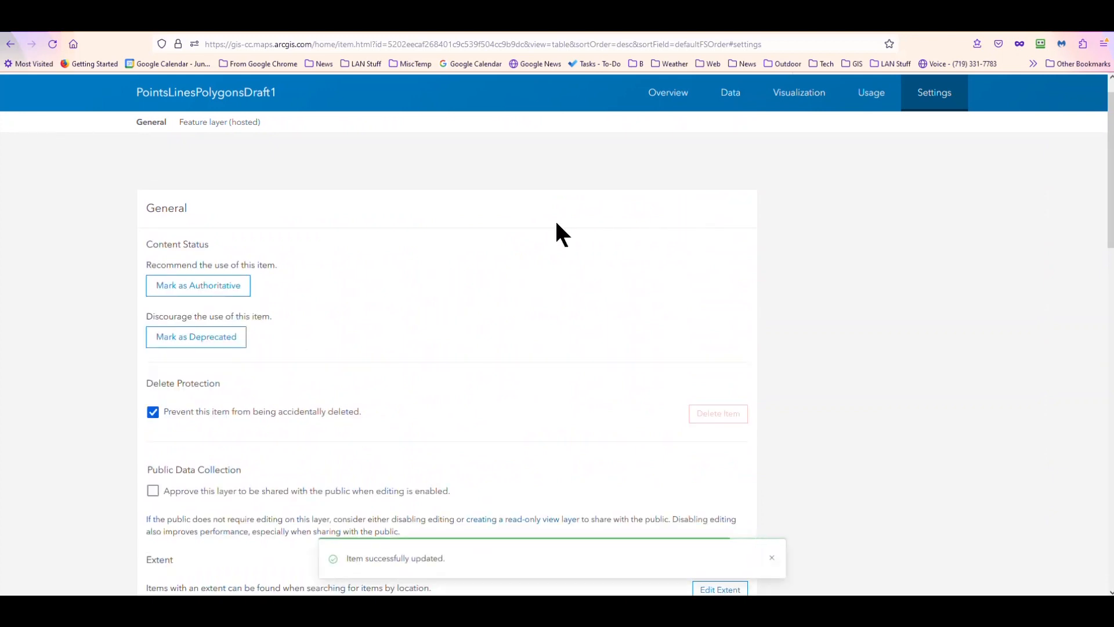
# Correct the summary on the item's overview page to "Test Pt Line Polygon" and save it
pyautogui.click(673, 99)
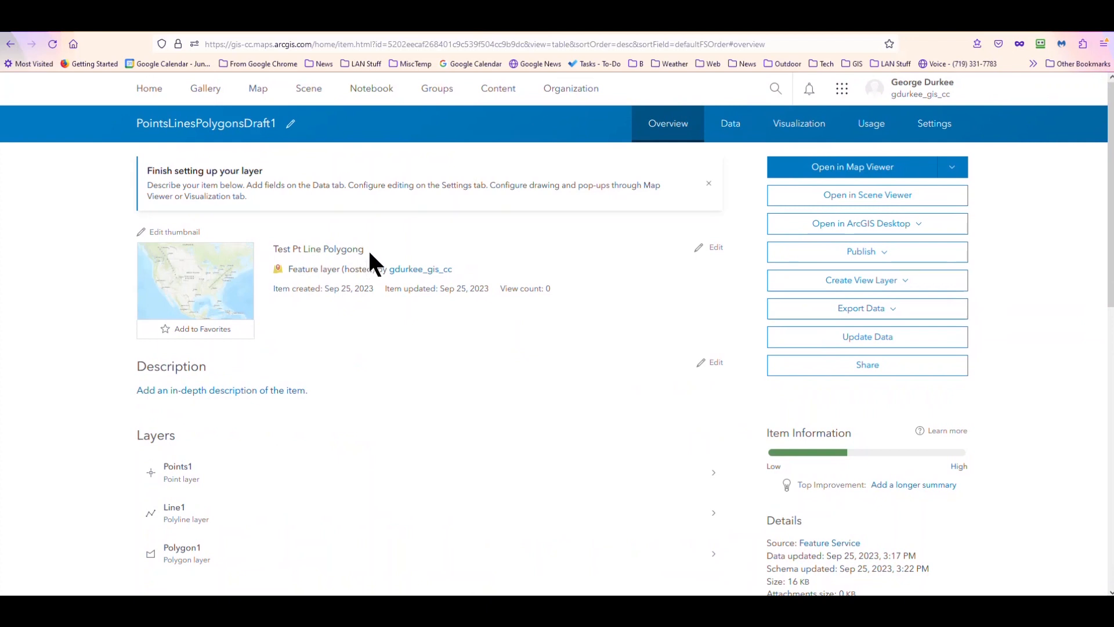
pyautogui.click(715, 248)
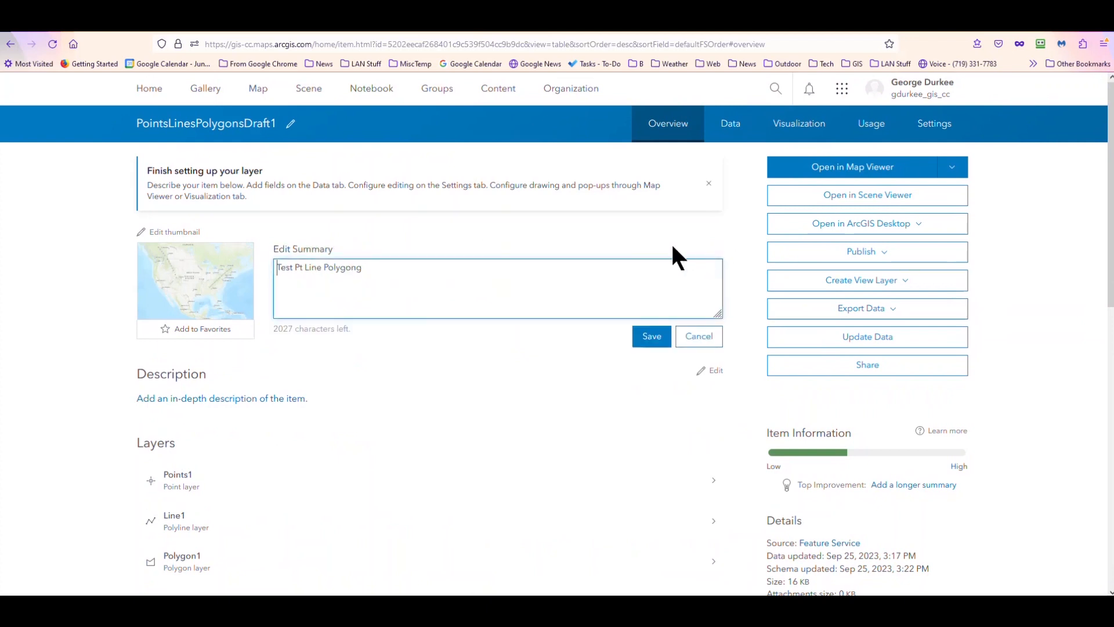
pyautogui.press('BackSpace')
pyautogui.click(651, 343)
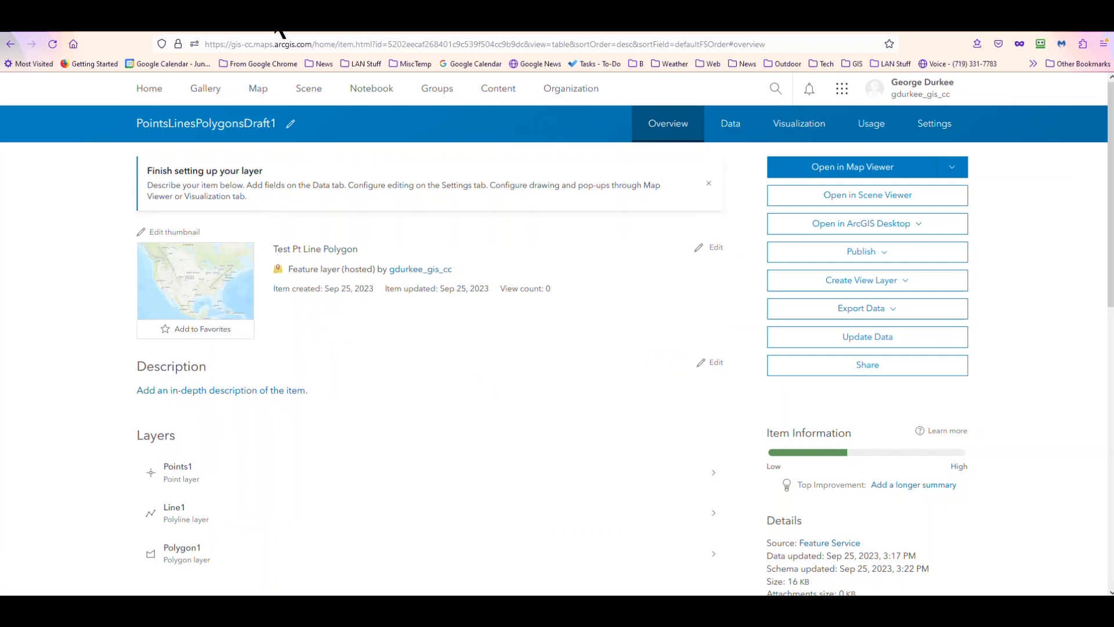
# Switch to the fire information web map and add the PointsLinesPolygonsDraft1 feature layer from My content
pyautogui.click(339, 25)
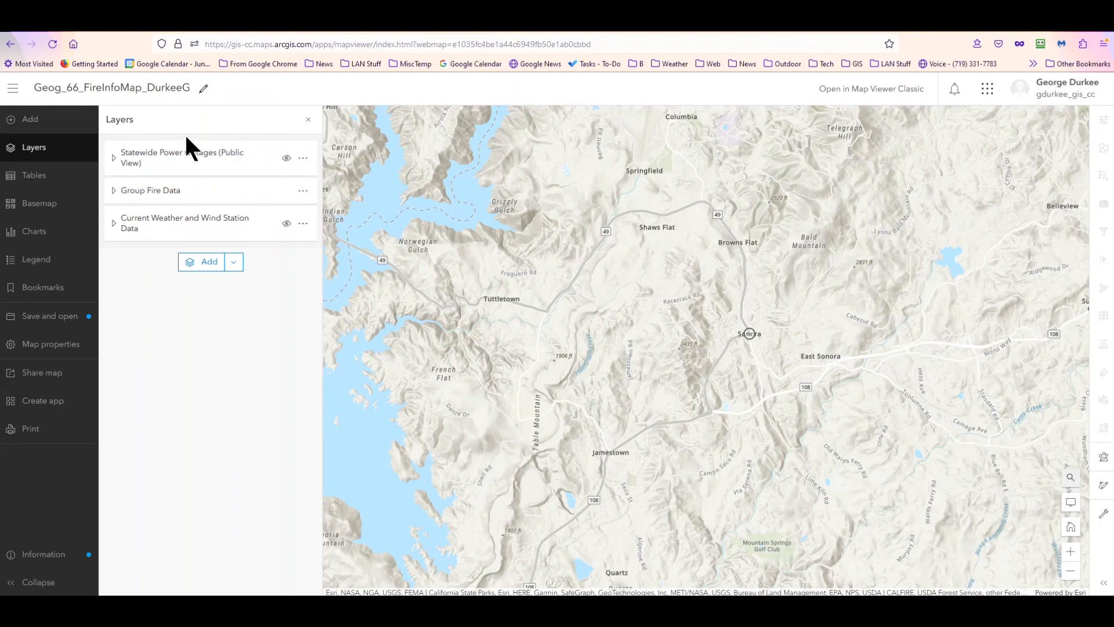
pyautogui.click(36, 123)
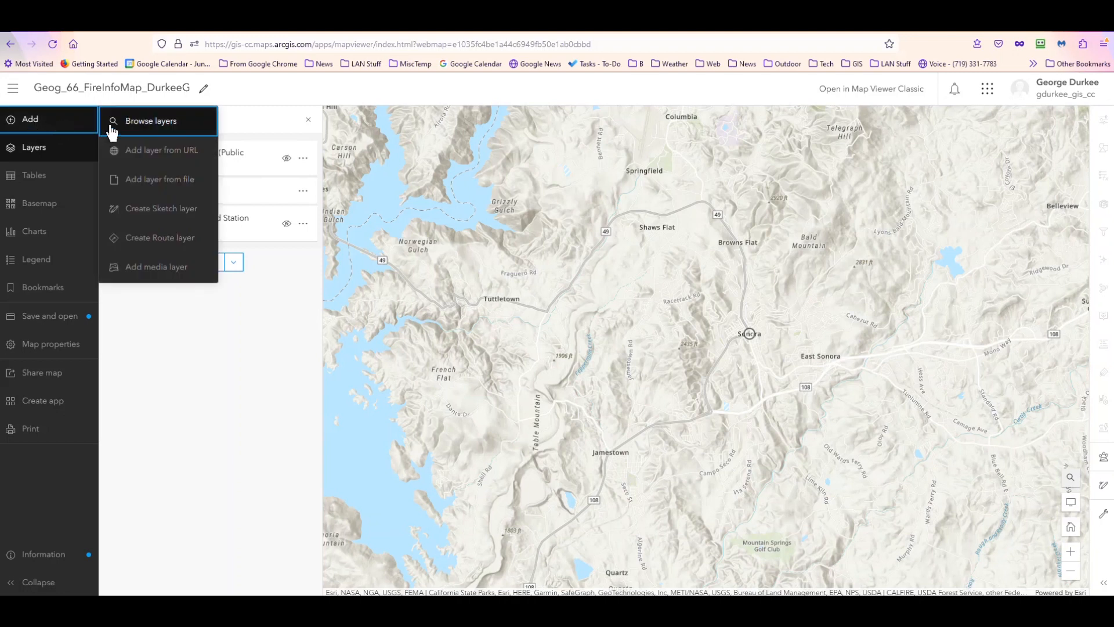
pyautogui.click(136, 124)
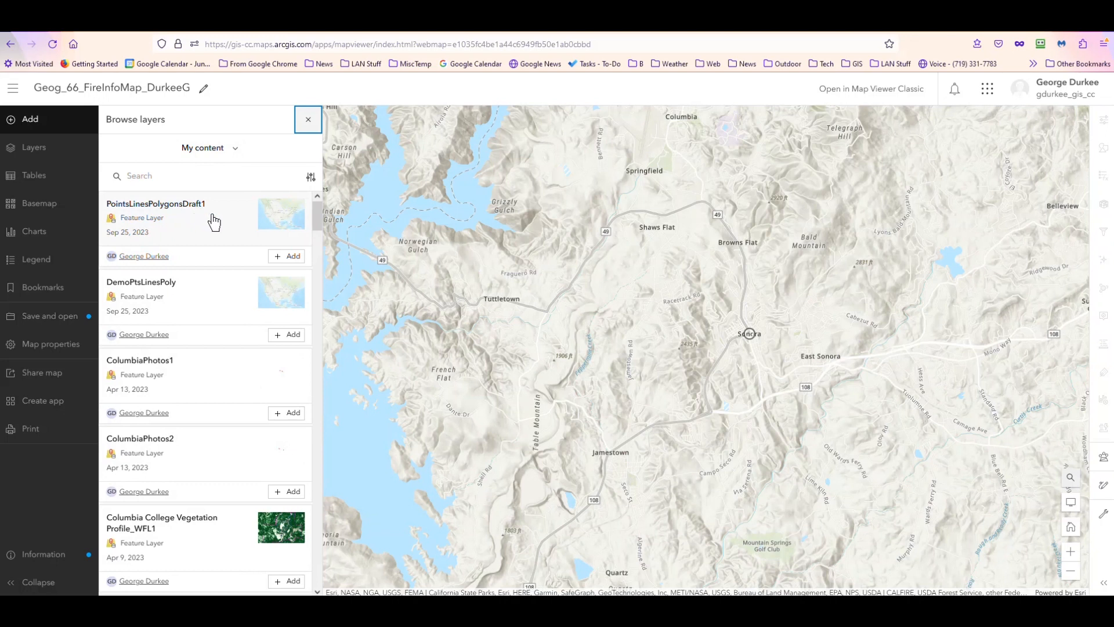
pyautogui.click(285, 258)
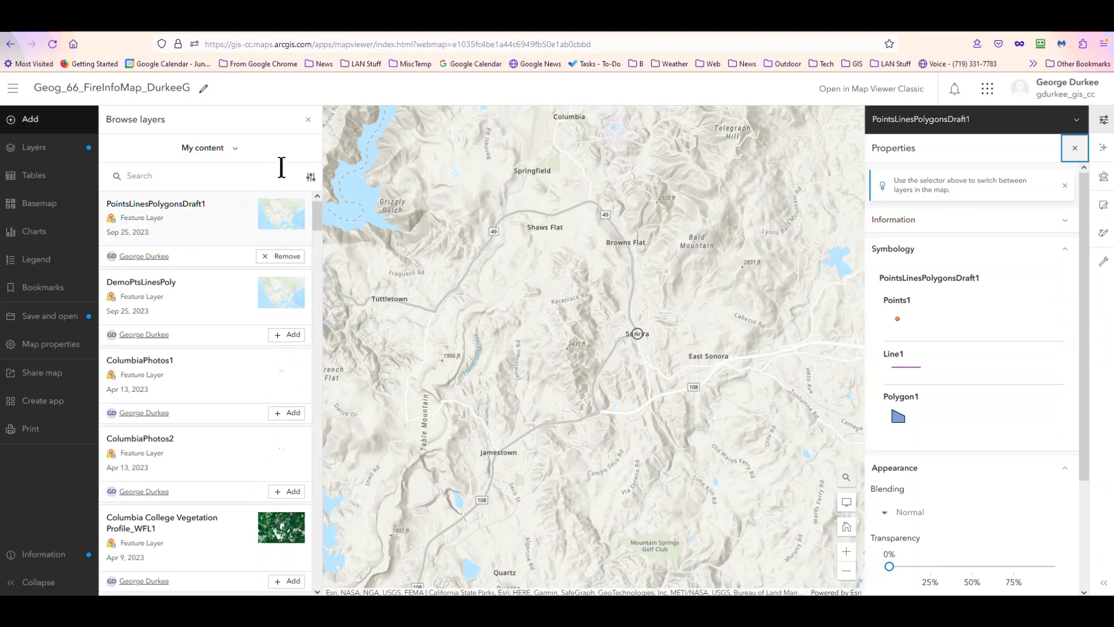
pyautogui.click(310, 126)
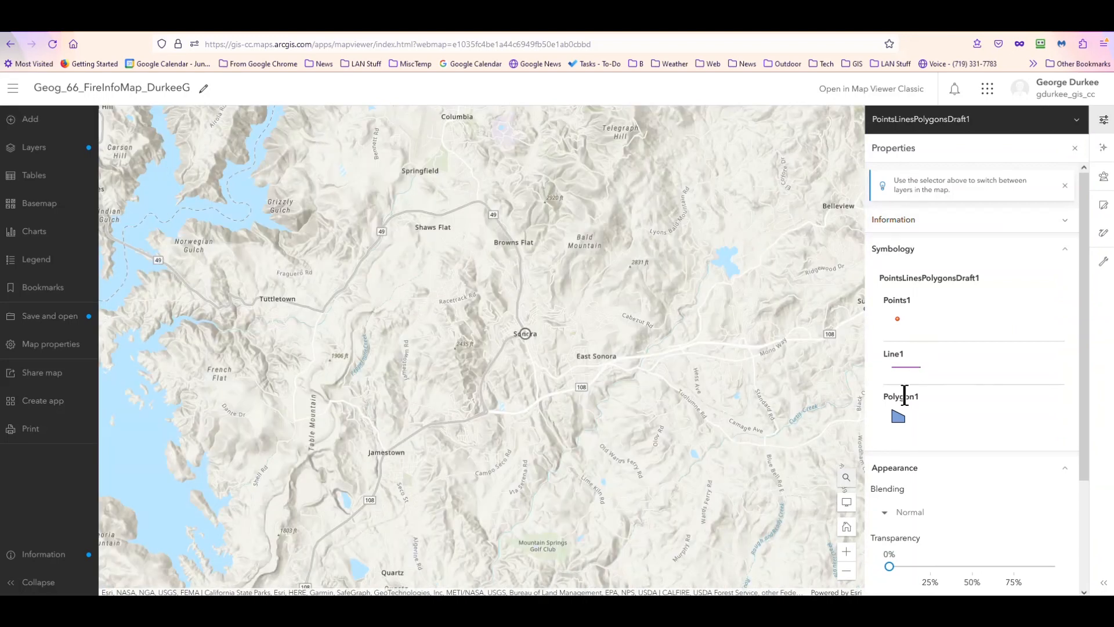
# Show the map's layer list, then create a Points1 feature northwest of Sonora with the label "Sonora North"
pyautogui.scroll(-2, 921, 411)
pyautogui.scroll(2, 925, 423)
pyautogui.click(62, 149)
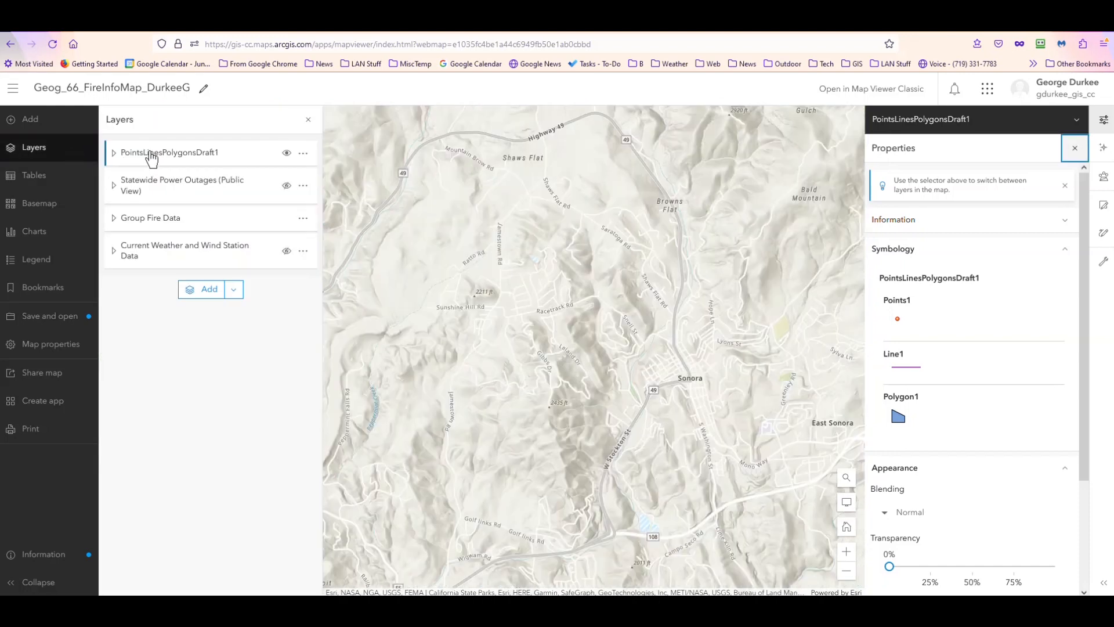
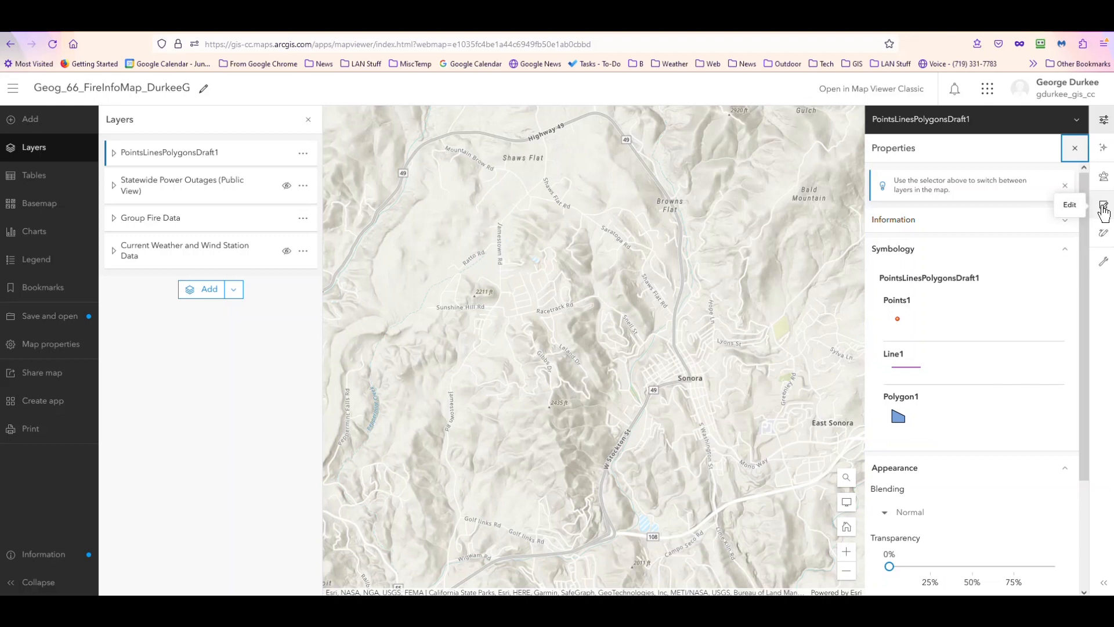
pyautogui.click(1103, 213)
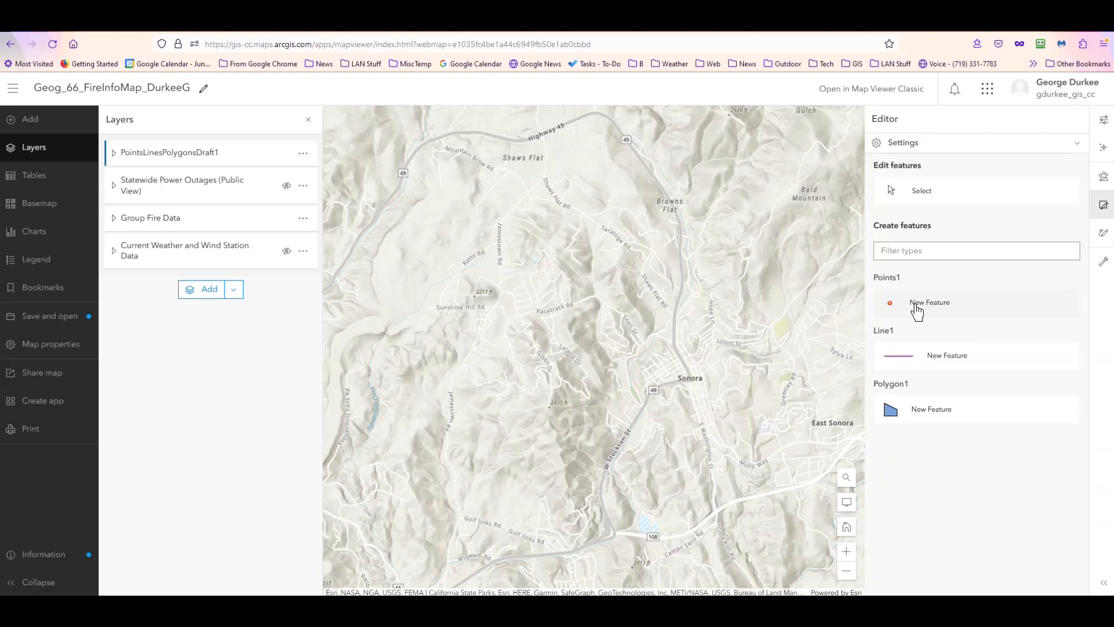
pyautogui.click(914, 305)
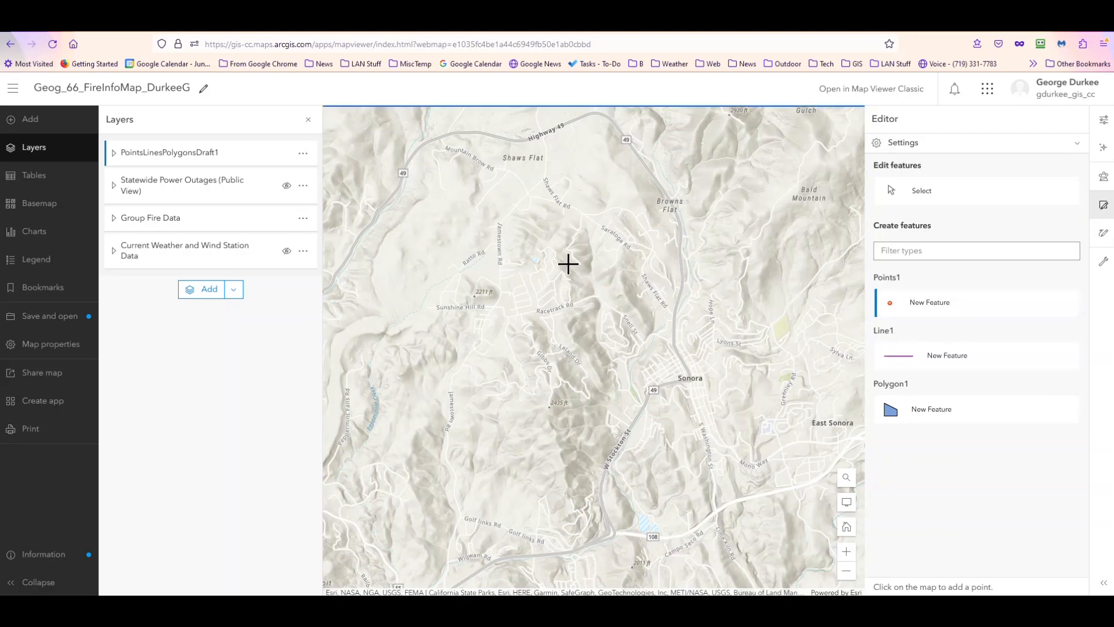
pyautogui.click(568, 264)
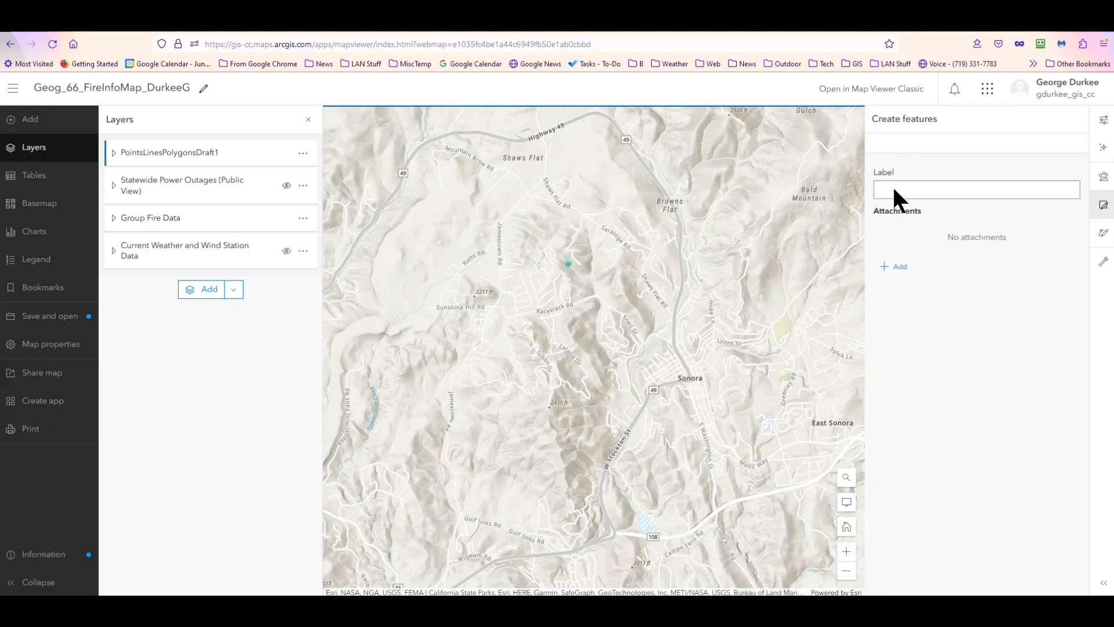
pyautogui.click(896, 189)
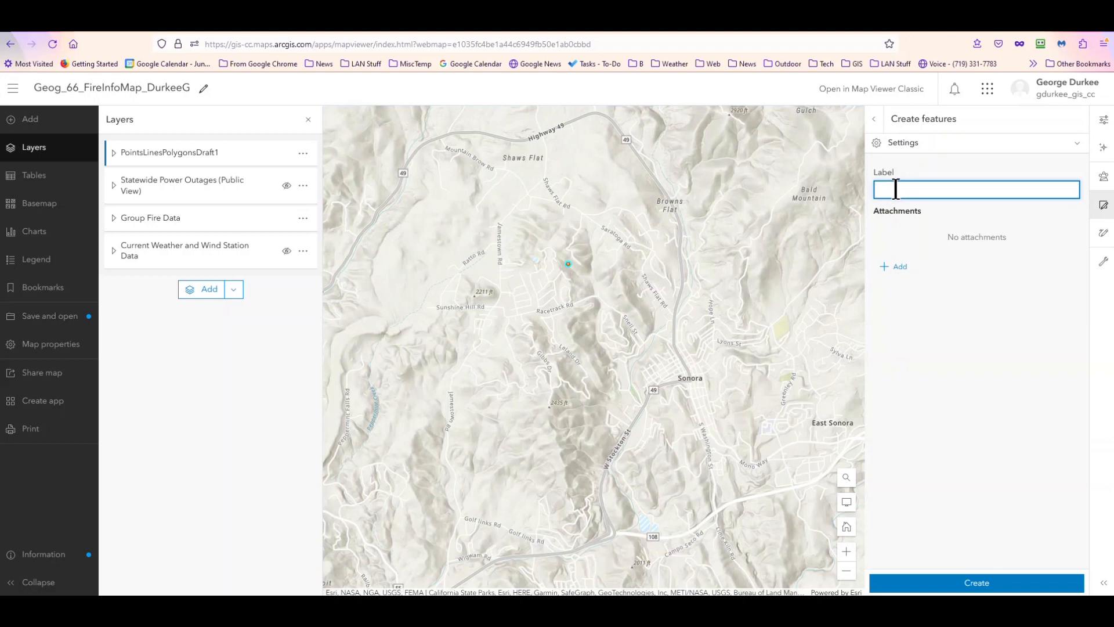
pyautogui.write('Sonora North')
pyautogui.click(975, 585)
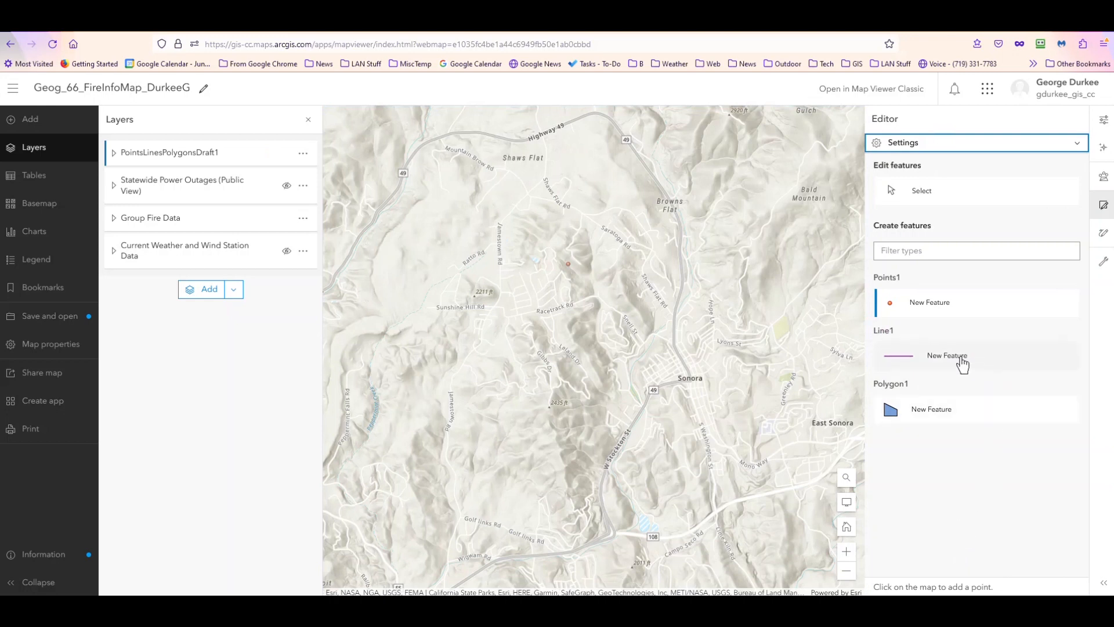
# Draw a five-segment Line1 feature northwest of Sonora, bending around the Sonora North point and ending south of Racetrack Rd
pyautogui.click(954, 361)
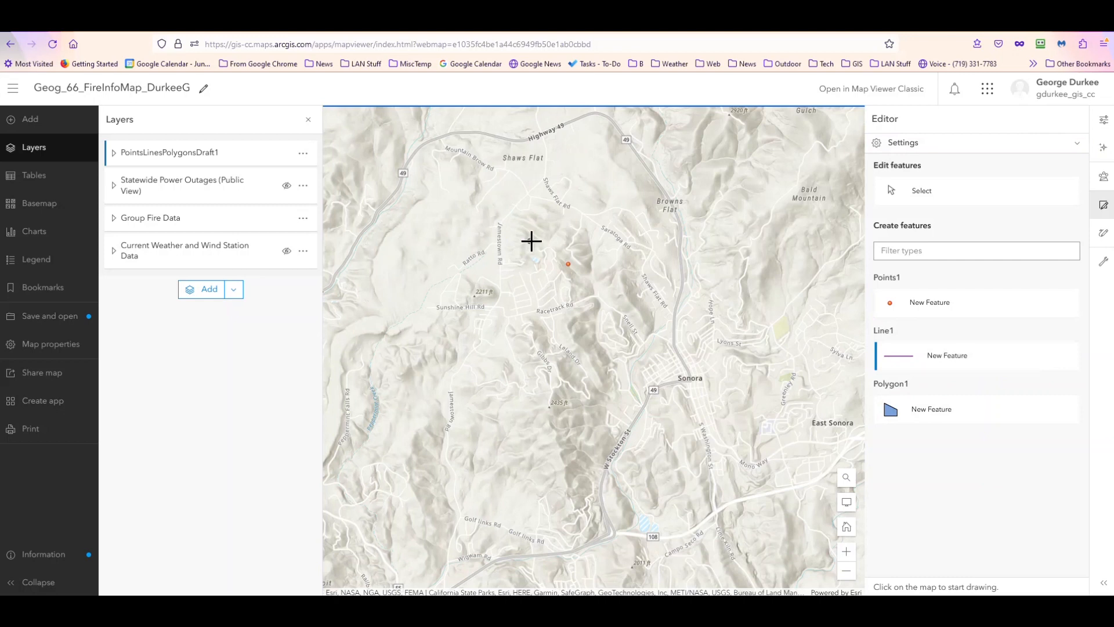
pyautogui.click(529, 238)
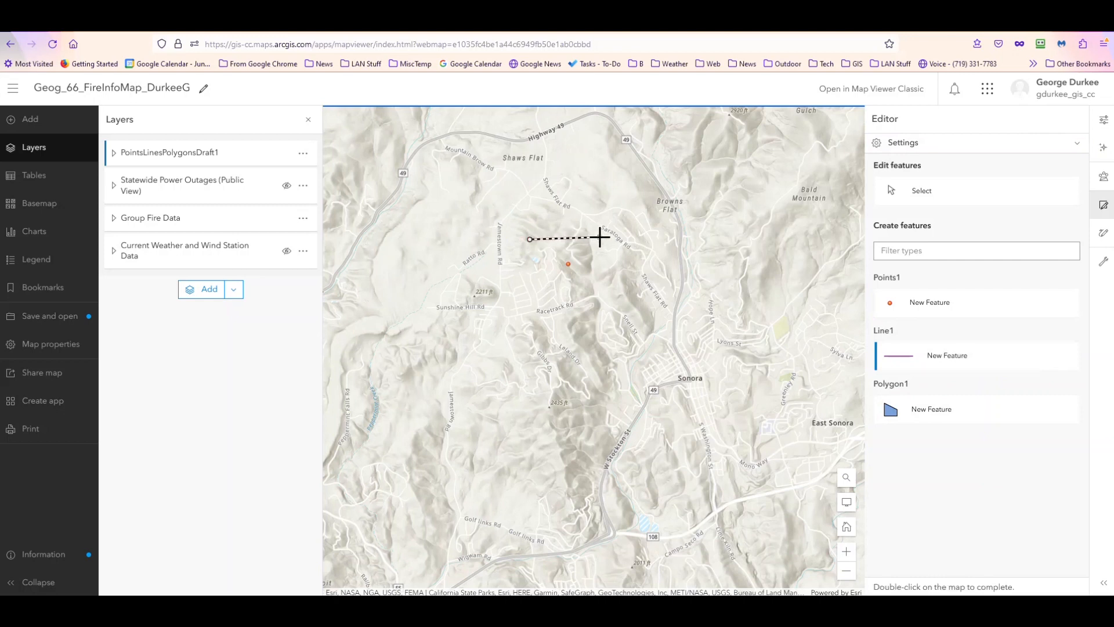
pyautogui.click(600, 237)
pyautogui.click(649, 290)
pyautogui.click(614, 322)
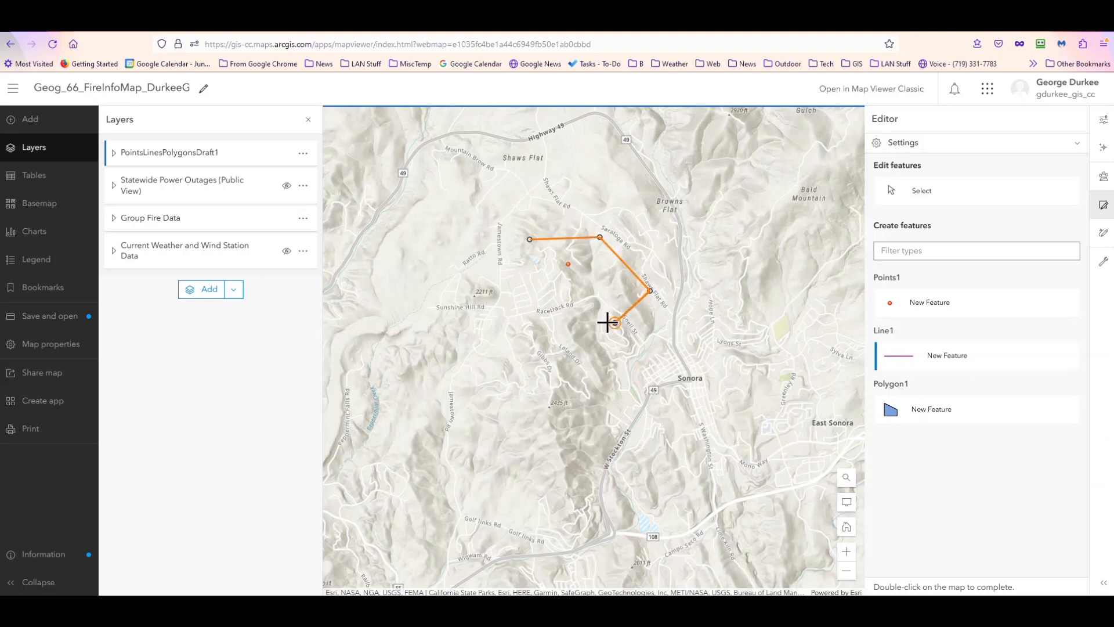
pyautogui.click(527, 325)
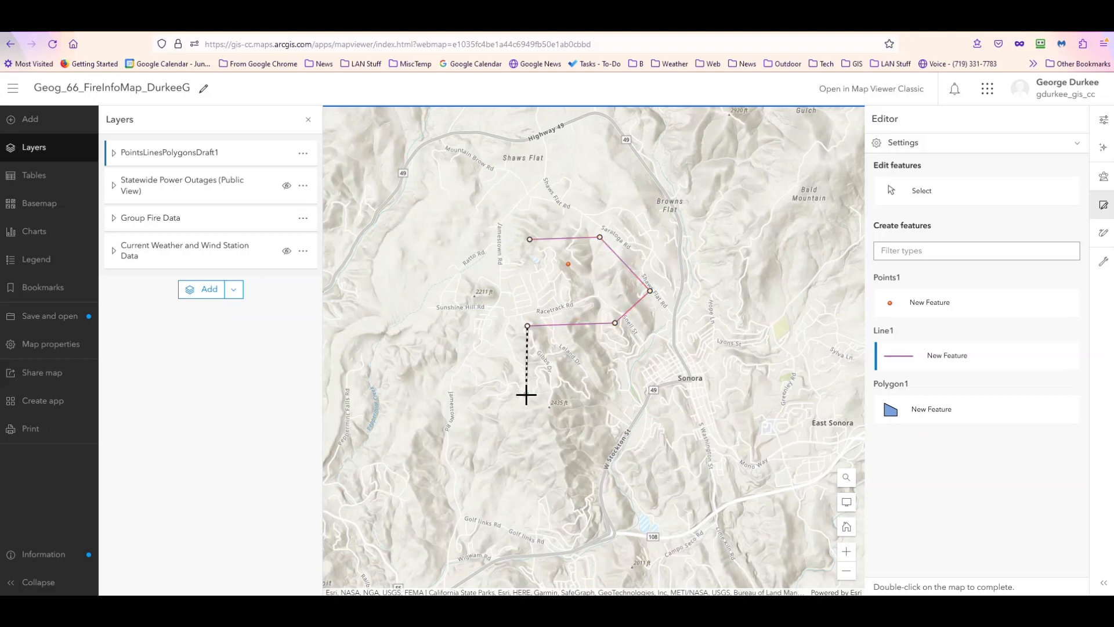
pyautogui.doubleClick(526, 395)
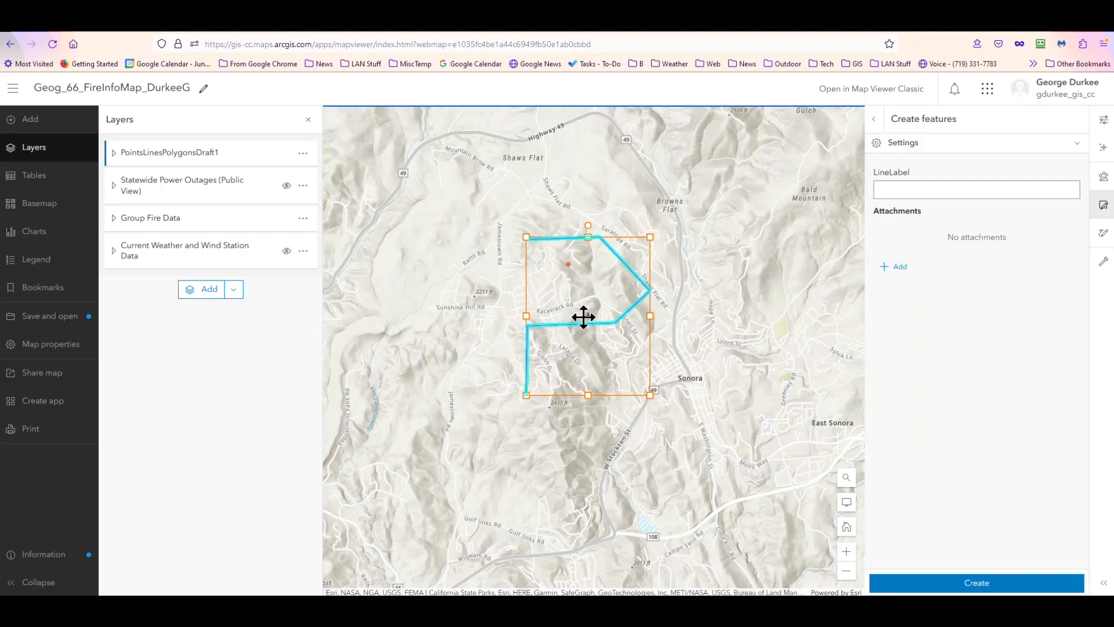
# Move the new line slightly north, create the Line1 feature and set its LineLabel to "Sonora Line"
pyautogui.moveTo(586, 323)
pyautogui.mouseDown()
pyautogui.moveTo(553, 369)
pyautogui.moveTo(502, 375)
pyautogui.moveTo(462, 318)
pyautogui.moveTo(492, 293)
pyautogui.moveTo(582, 302)
pyautogui.mouseUp()
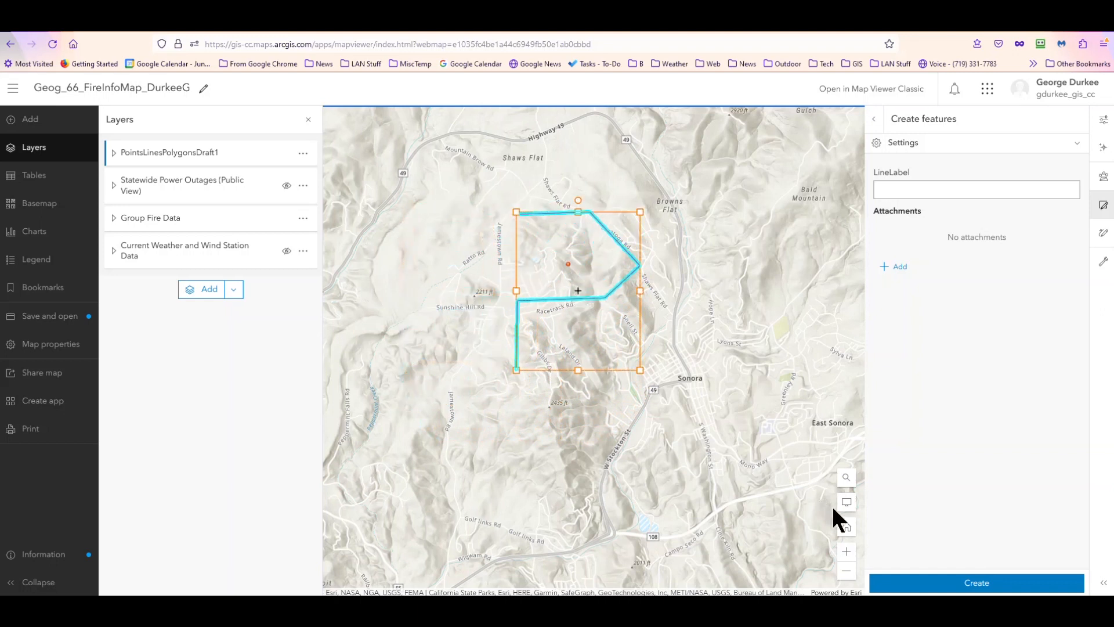
pyautogui.click(975, 582)
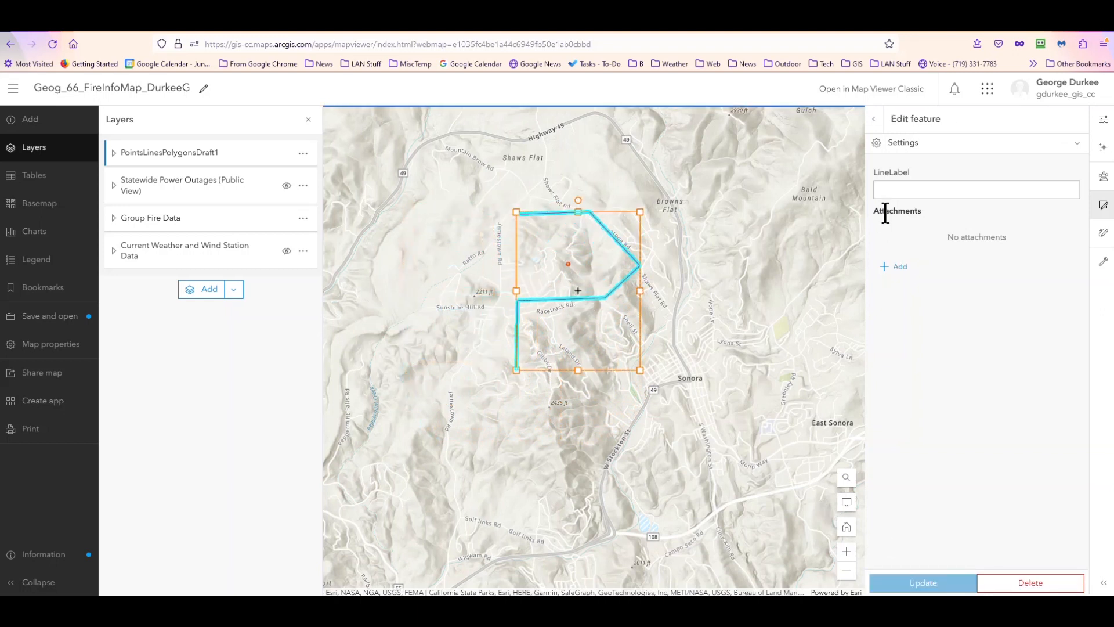
pyautogui.click(898, 194)
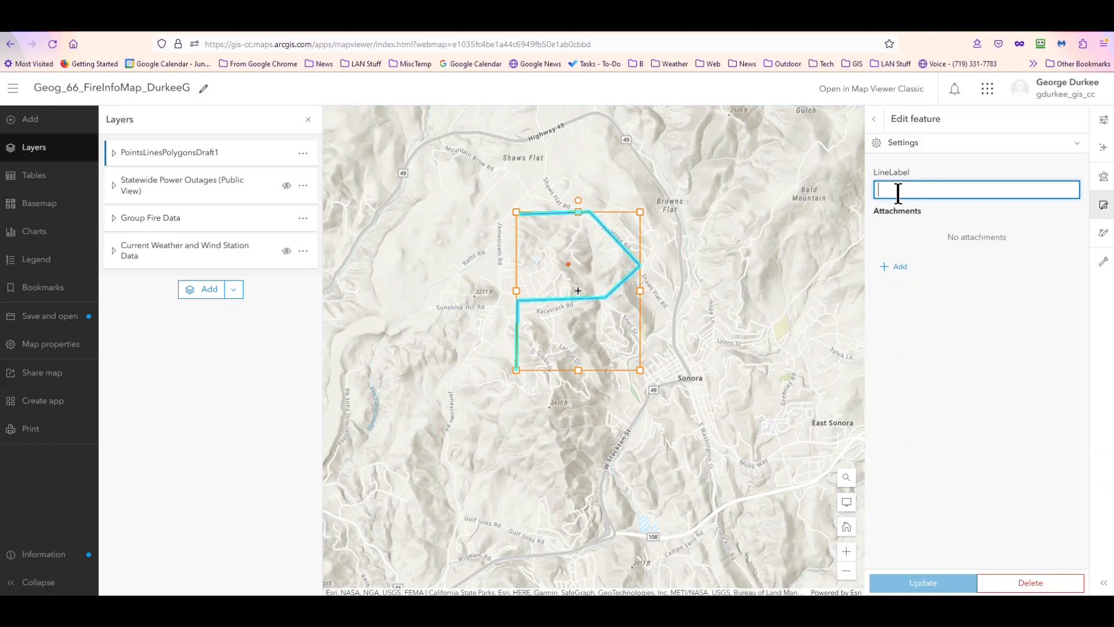
pyautogui.write('S')
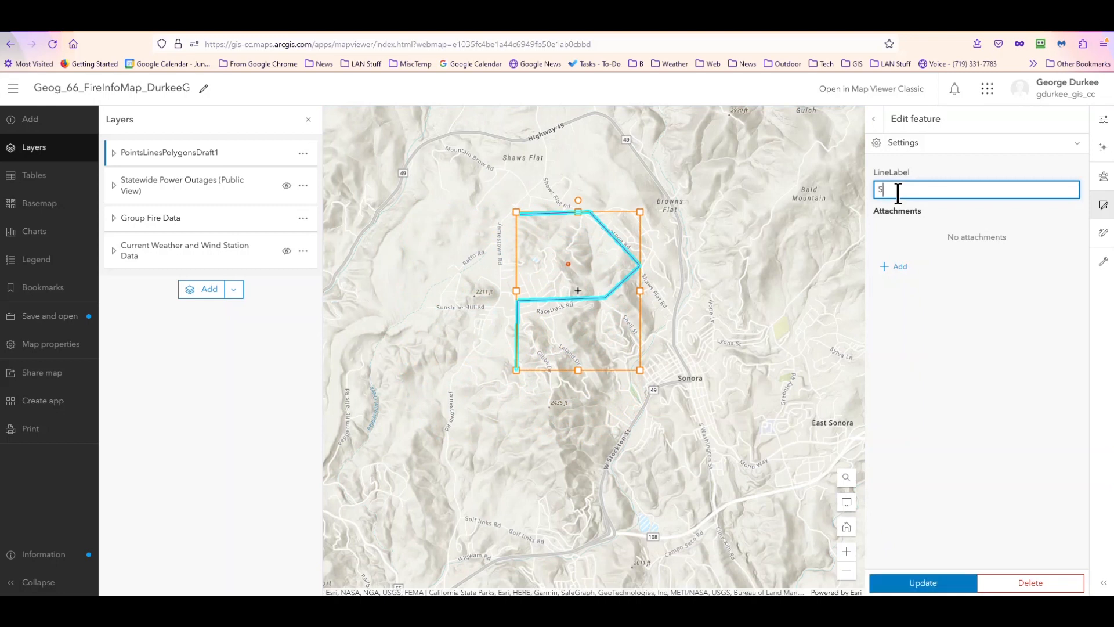
pyautogui.write('onora Line')
pyautogui.click(911, 584)
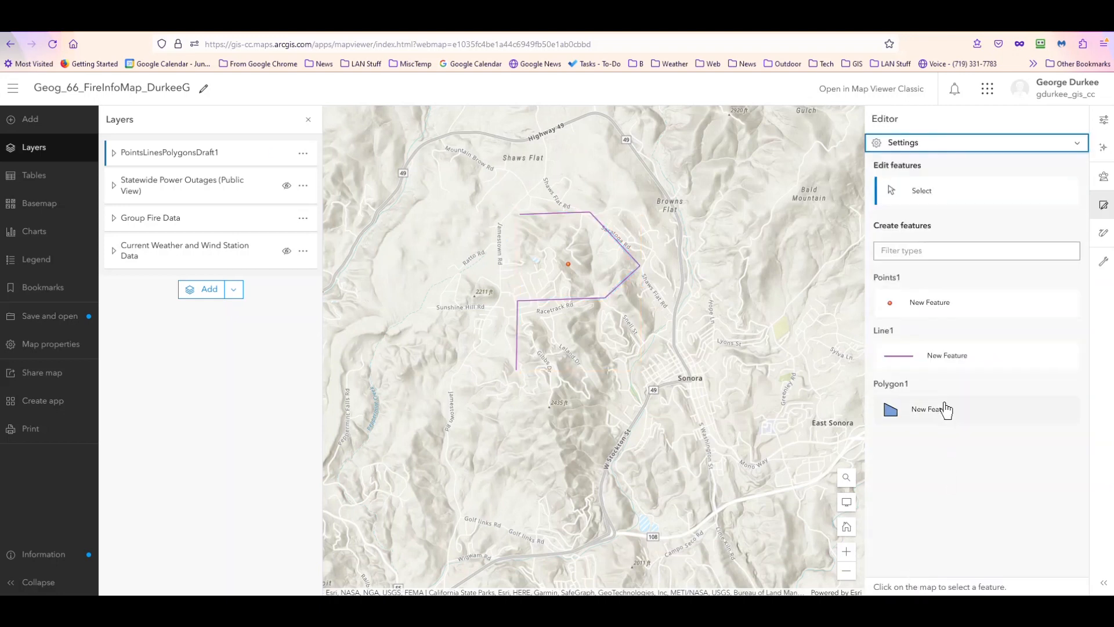
# Draw a four-sided Polygon1 feature enclosing the Sonora North point and the line, with its southeast corner at Sonora
pyautogui.click(893, 416)
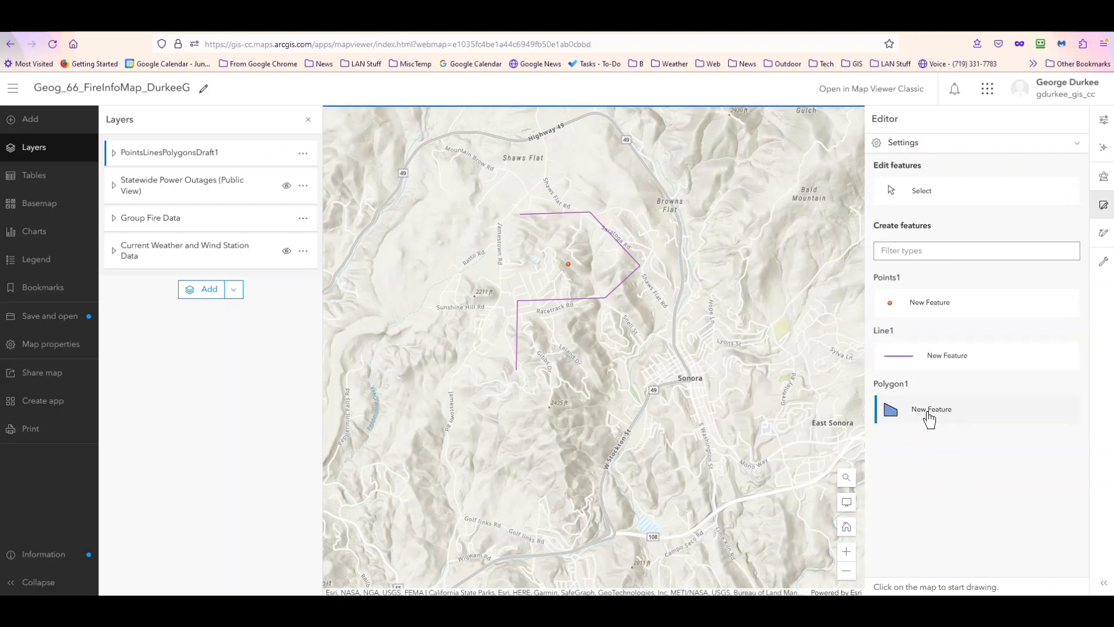
pyautogui.click(1028, 415)
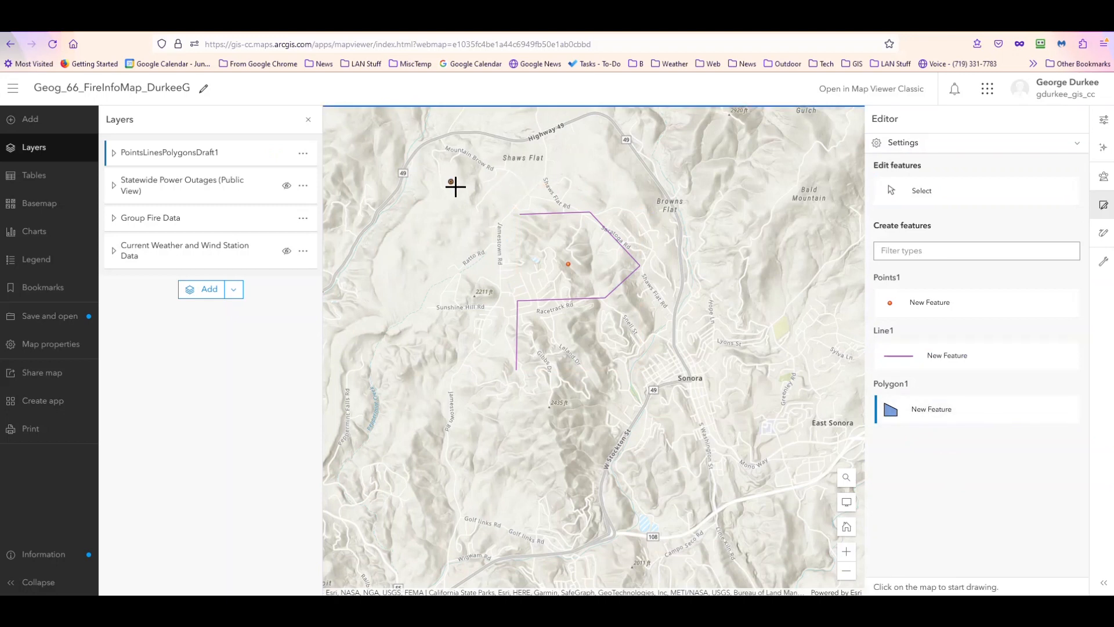
pyautogui.click(456, 188)
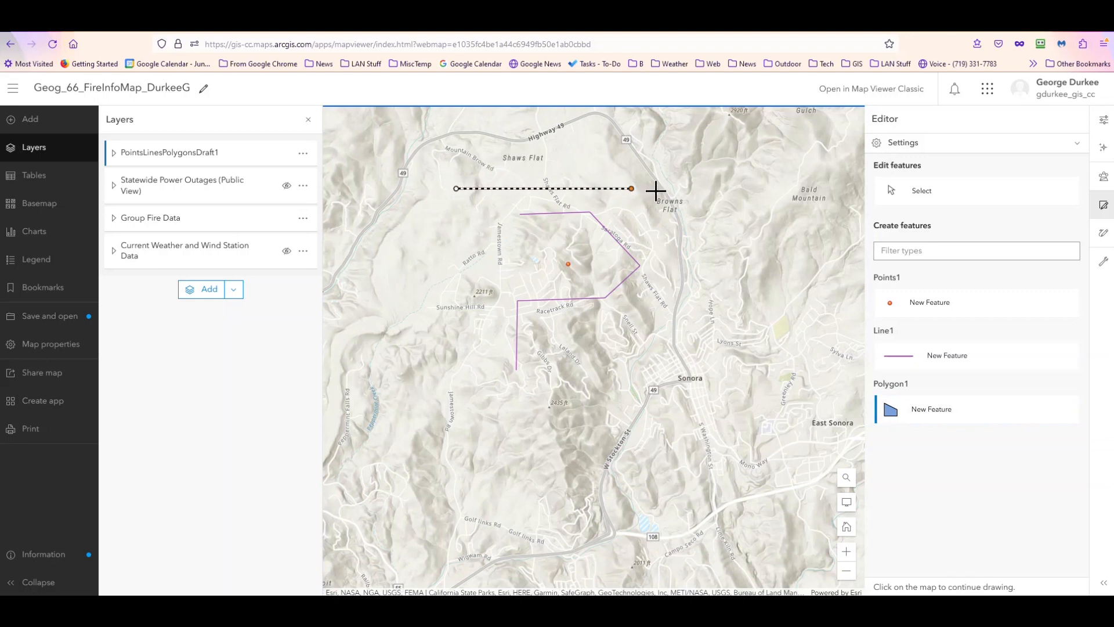
pyautogui.click(657, 191)
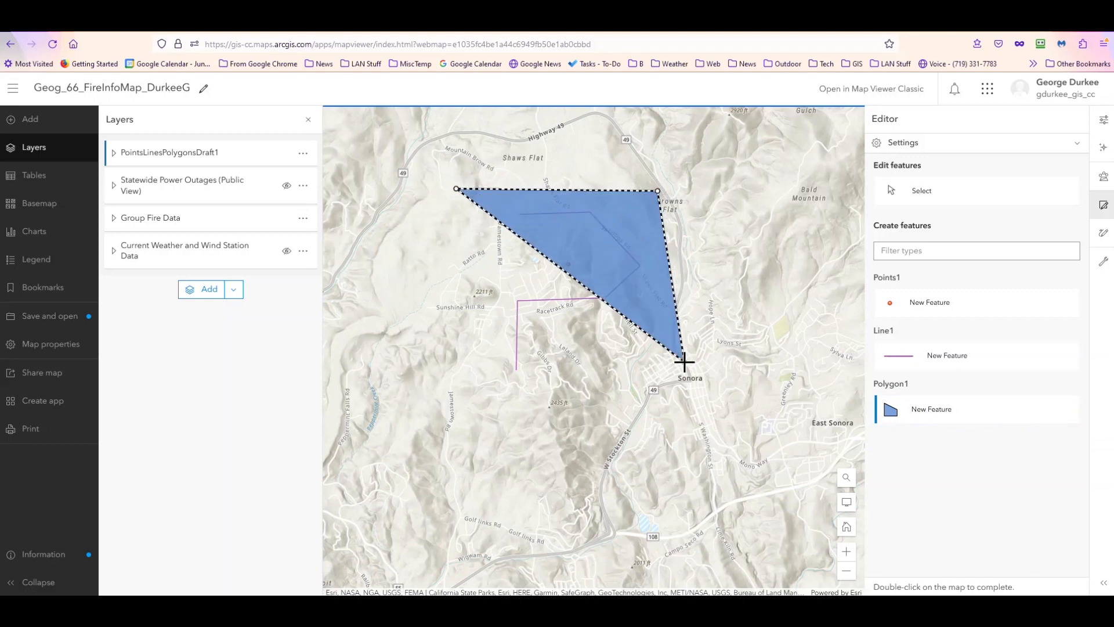
pyautogui.click(684, 361)
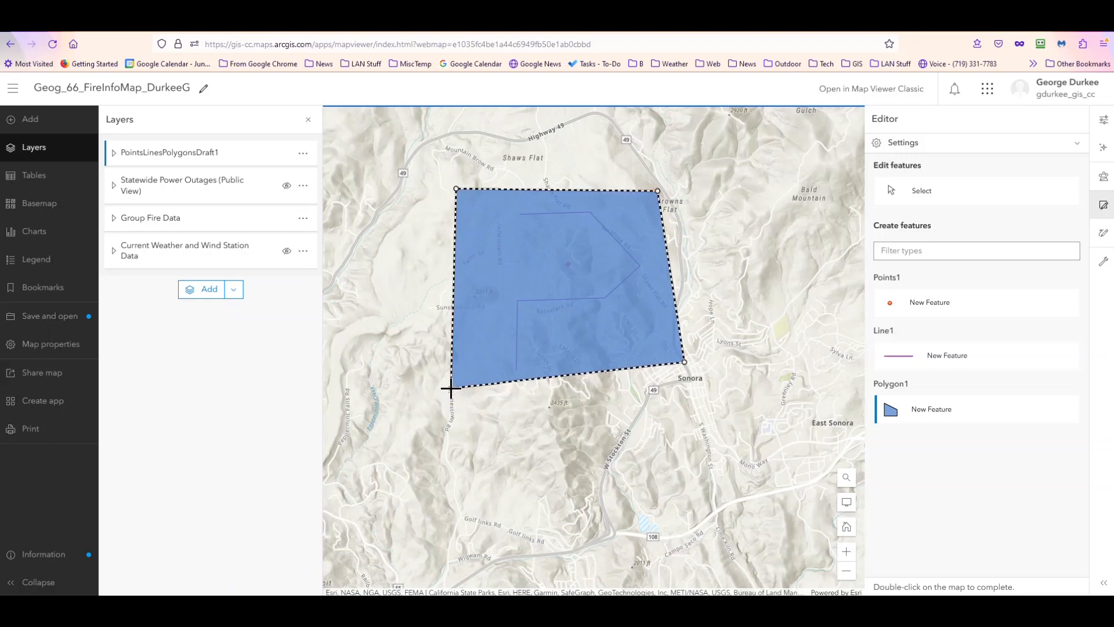
pyautogui.doubleClick(450, 388)
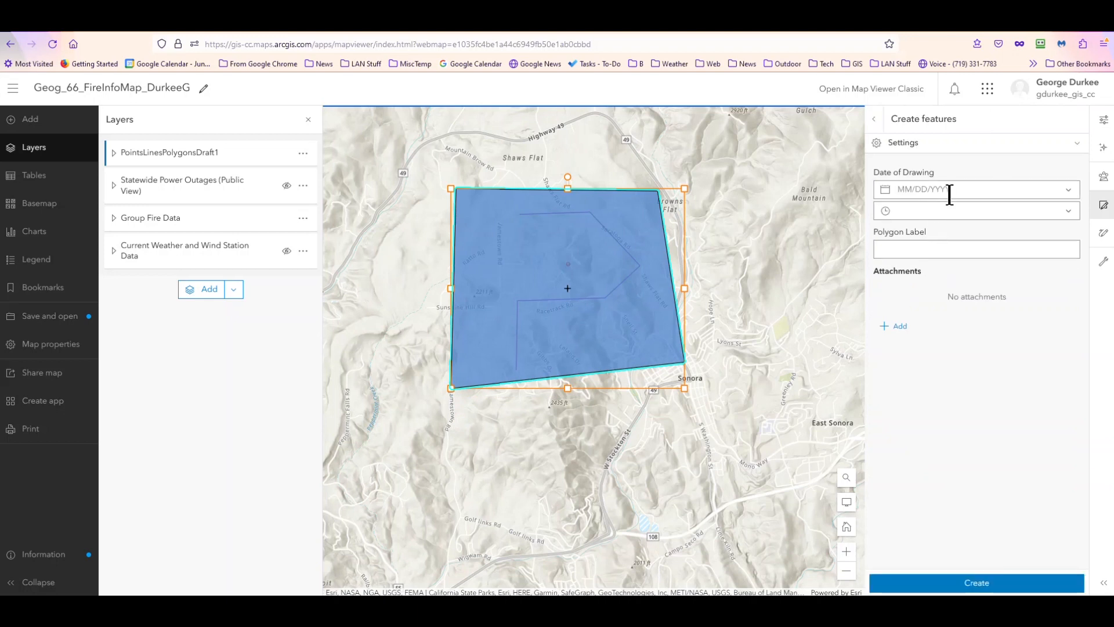
# Create the polygon with the drawing date 10/2/2023 and the label "Sonora Poly", and save the map
pyautogui.click(1069, 189)
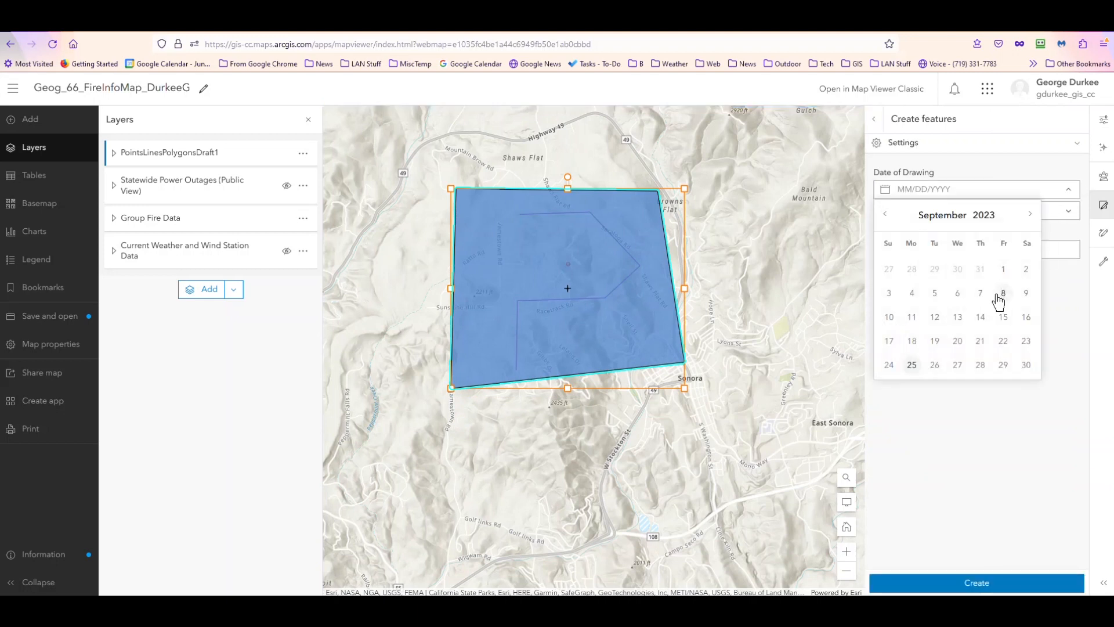
pyautogui.click(1029, 213)
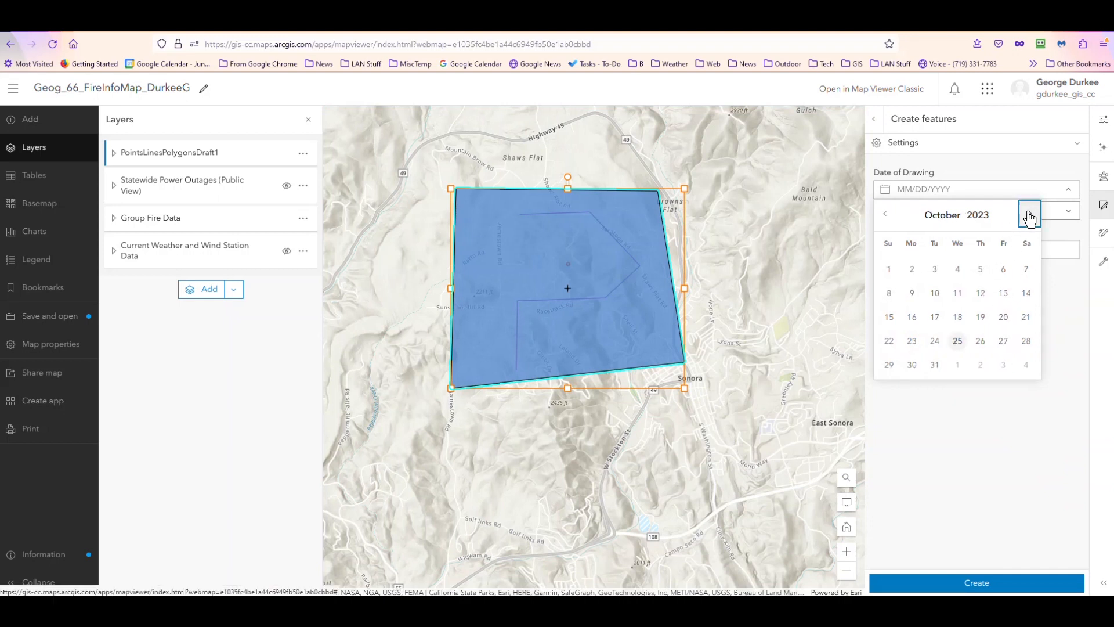
pyautogui.click(911, 269)
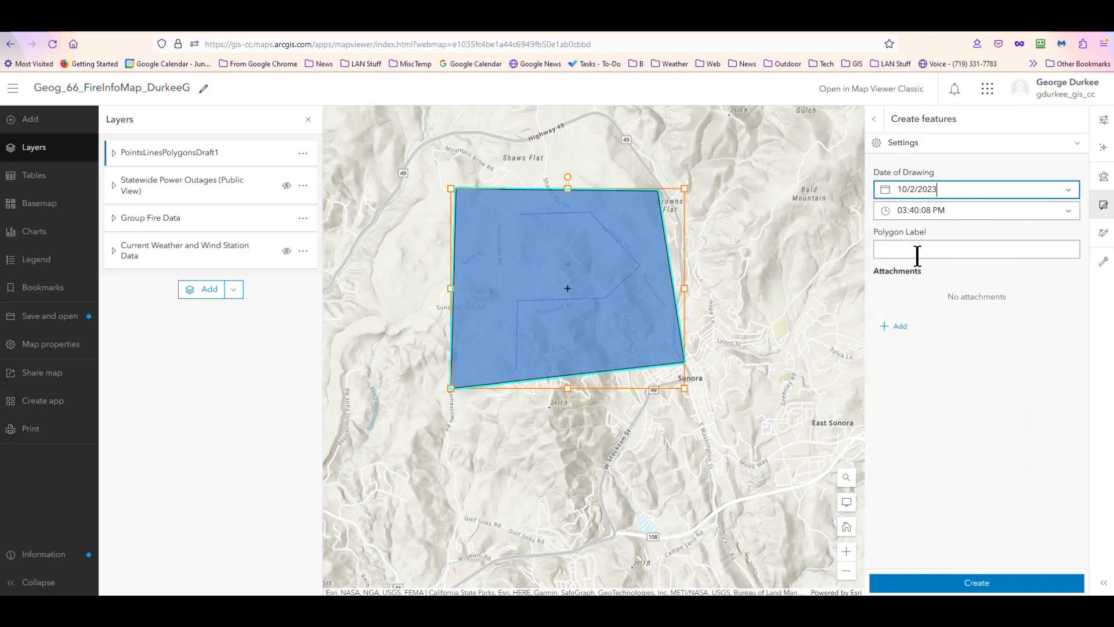
pyautogui.click(917, 254)
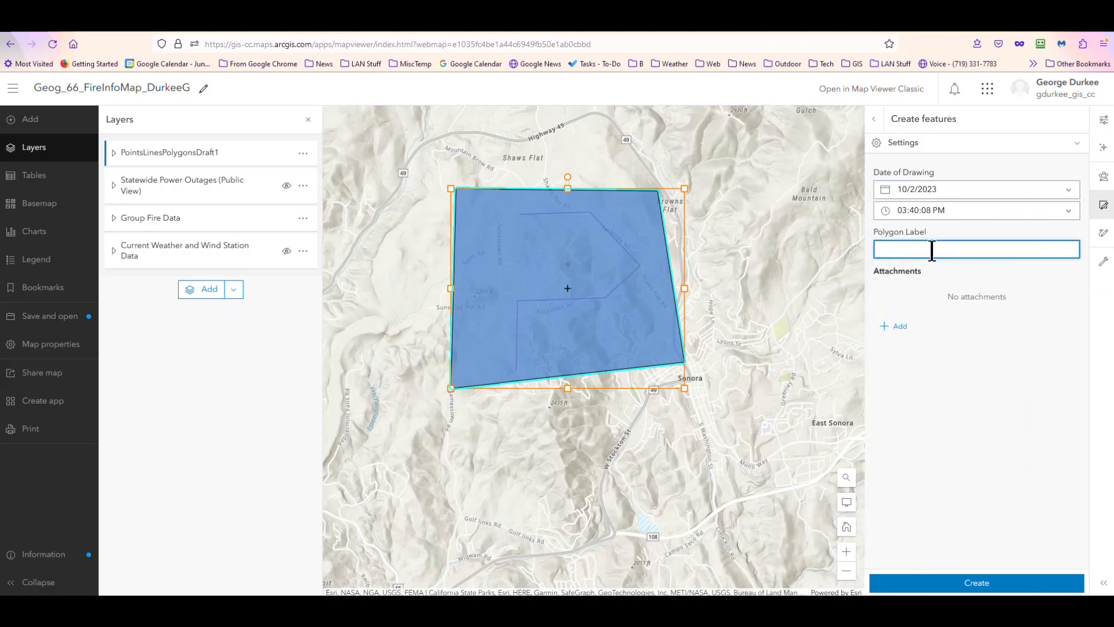
pyautogui.write('Sonora Poly')
pyautogui.click(984, 579)
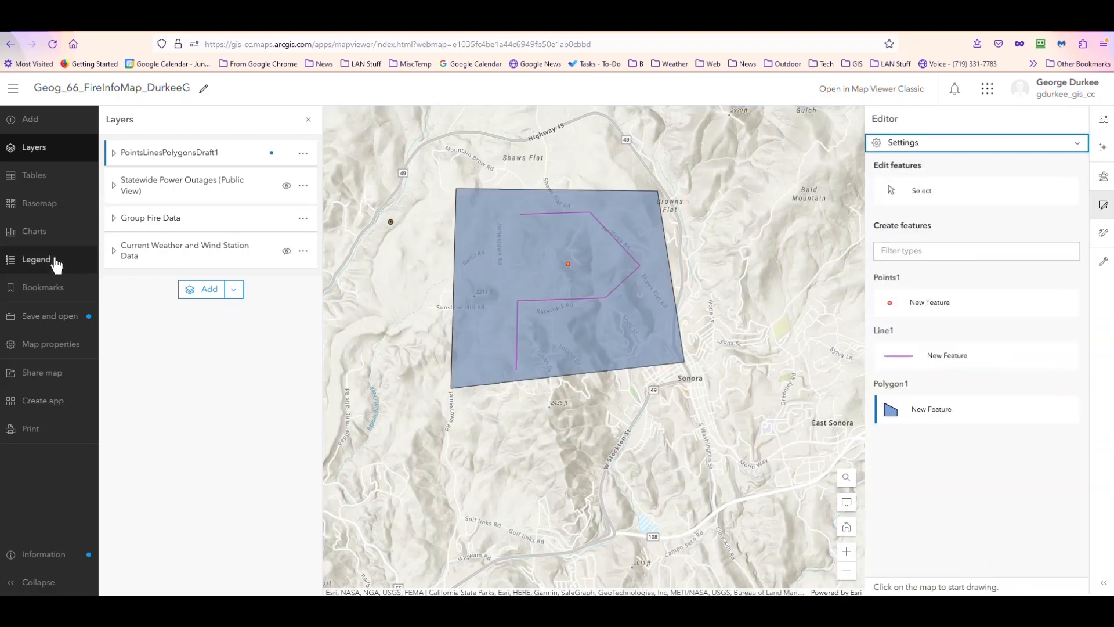
pyautogui.click(55, 321)
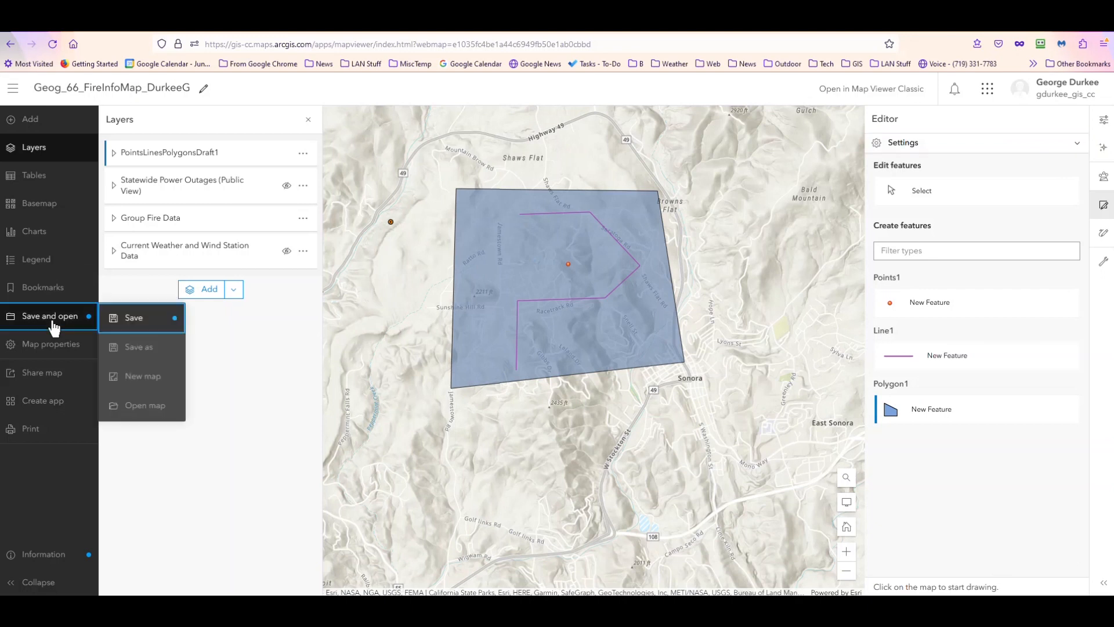
pyautogui.click(127, 322)
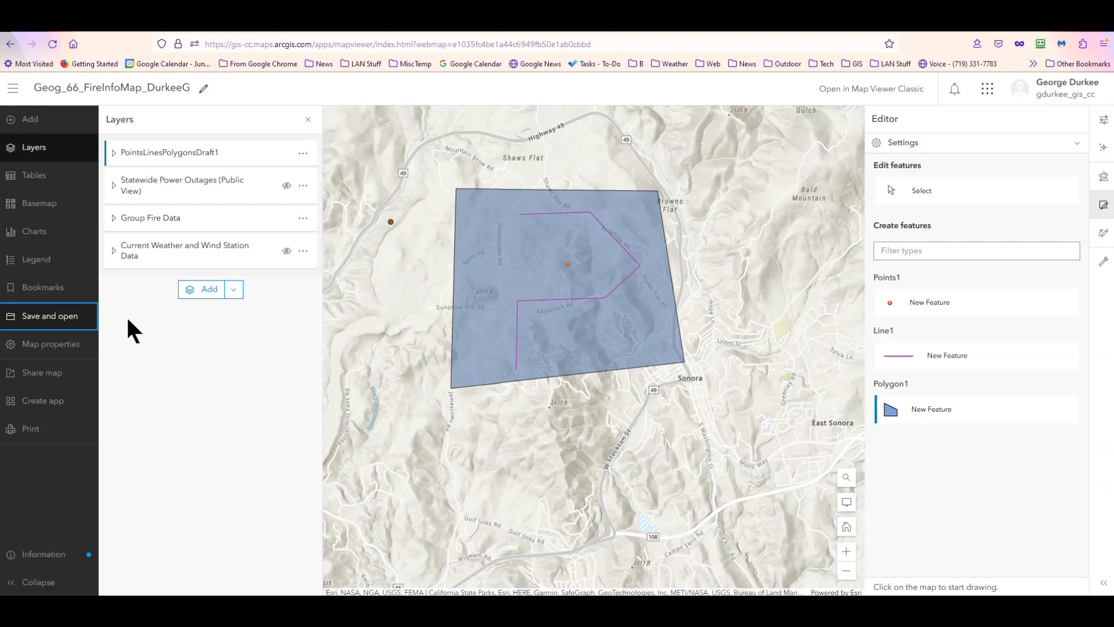
# Open the label settings of the Points1 sublayer in PointsLinesPolygonsDraft1
pyautogui.click(115, 153)
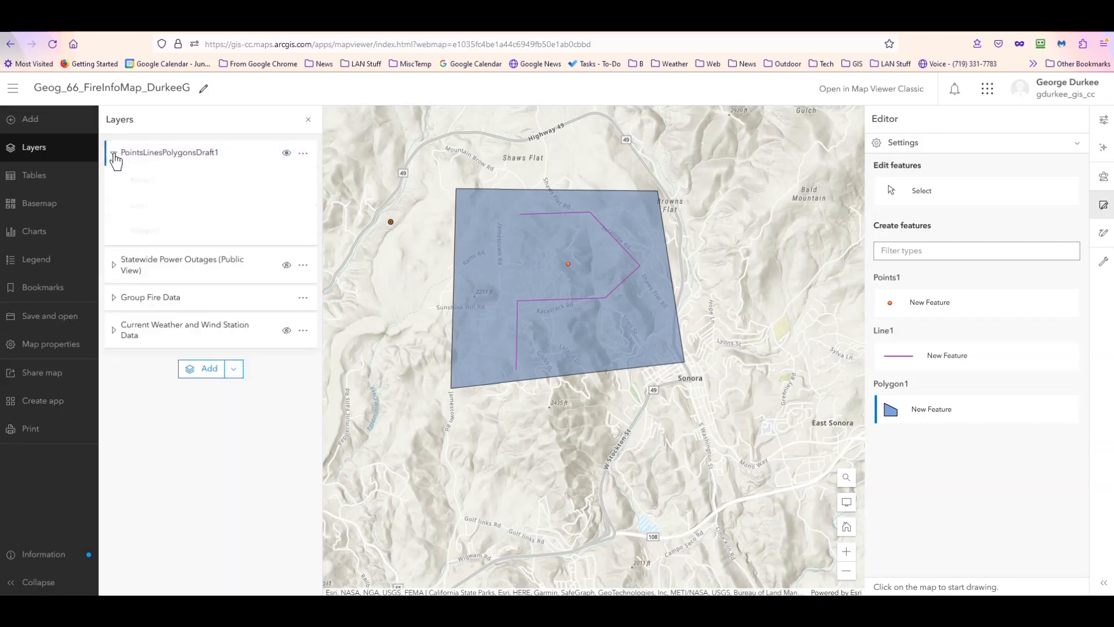
pyautogui.click(147, 185)
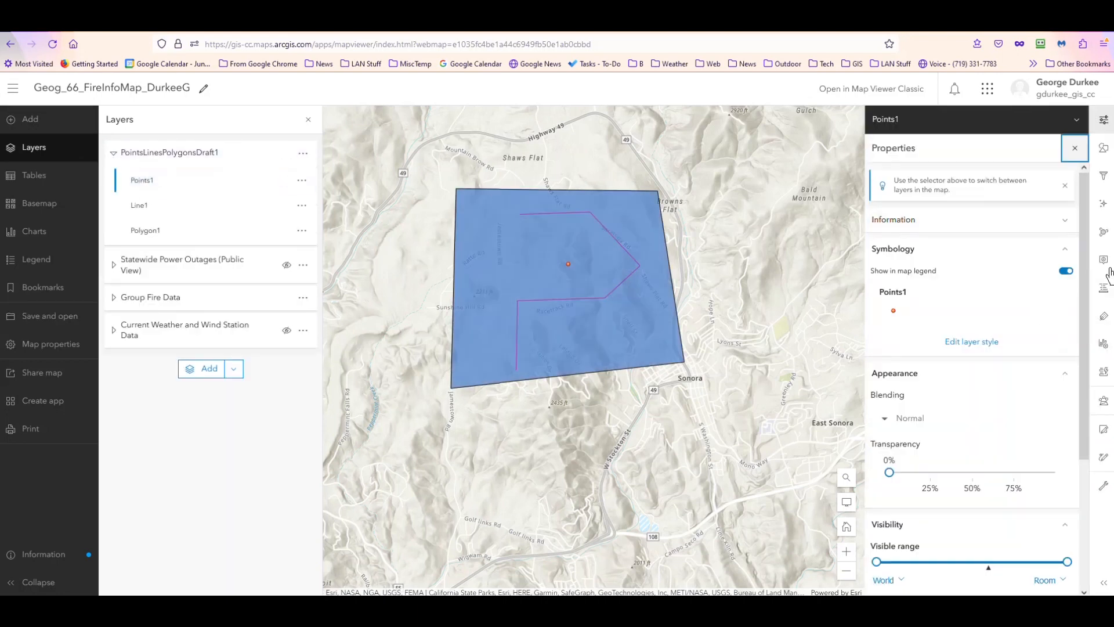
pyautogui.click(1105, 316)
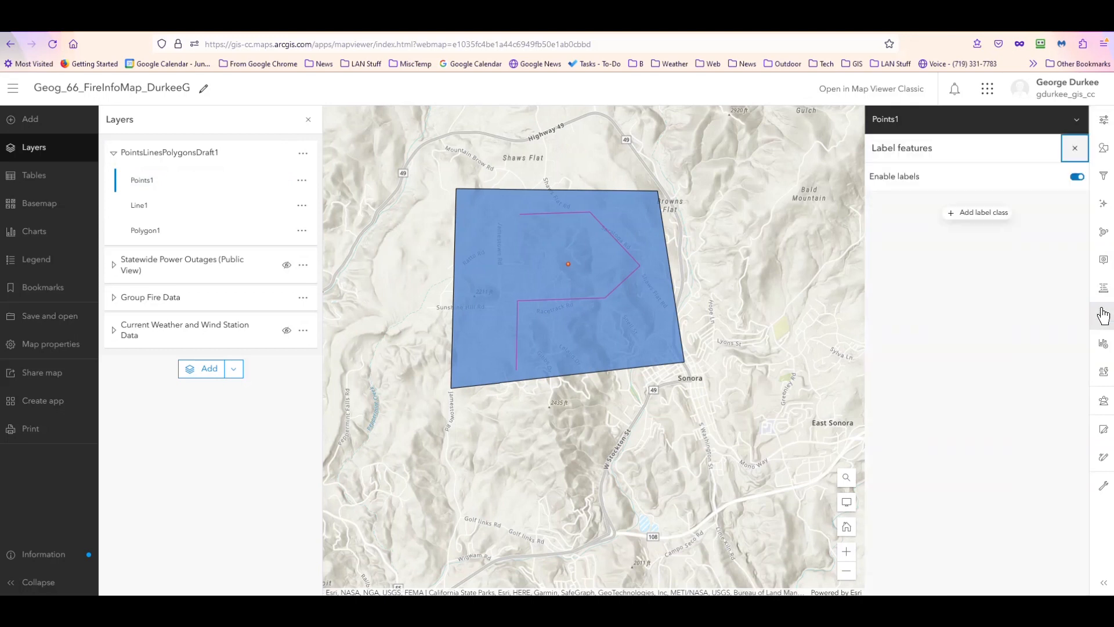